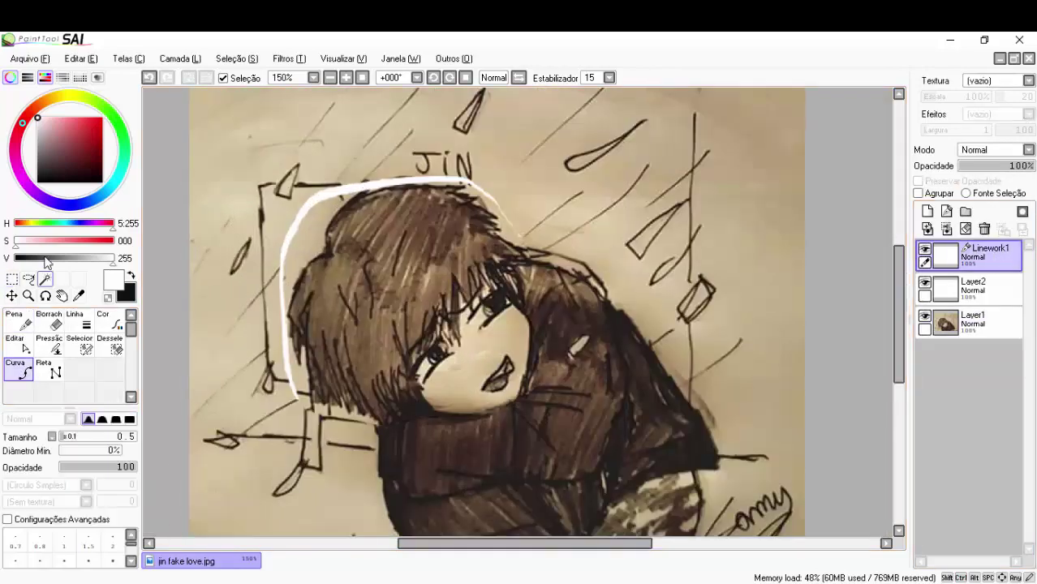
Set the drawing colour to black and trace the lids and iris of the lower-left eye with the Curve tool
left_click_drag(46, 260, 13, 258)
scroll(445, 405, "up", 4)
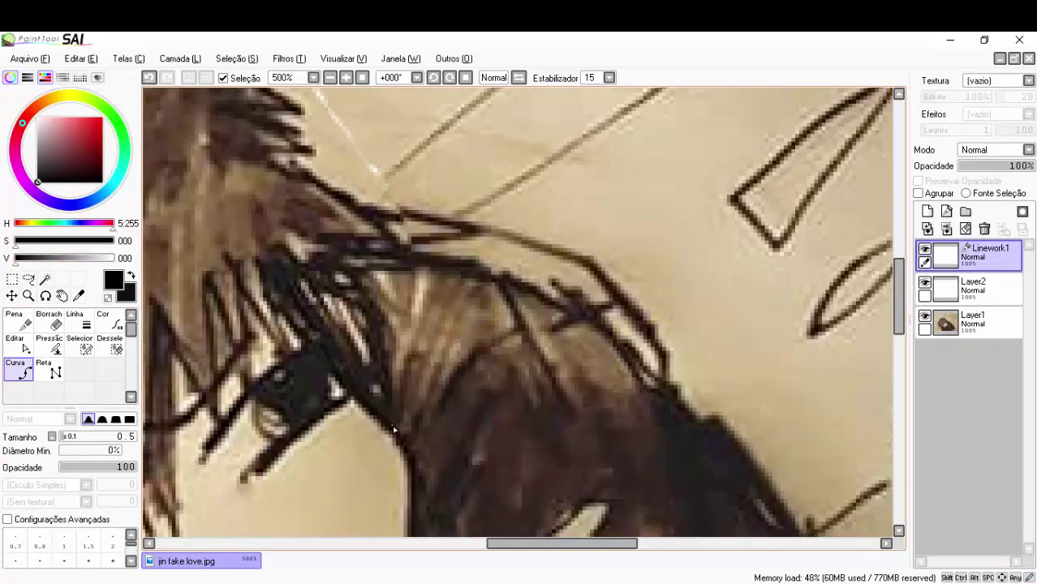
scroll(393, 428, "down", 3)
scroll(465, 322, "up", 4)
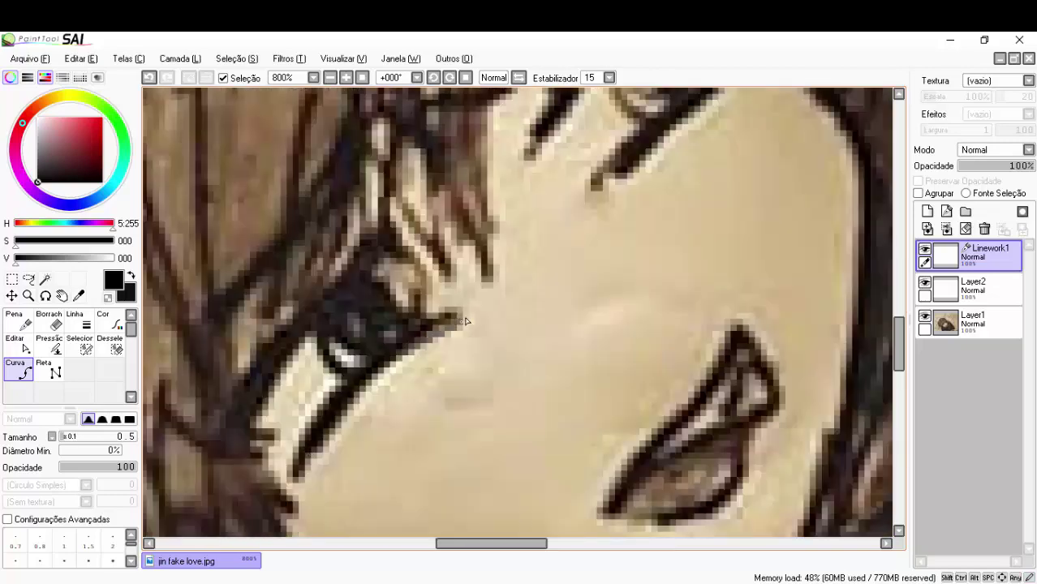
scroll(379, 255, "up", 1)
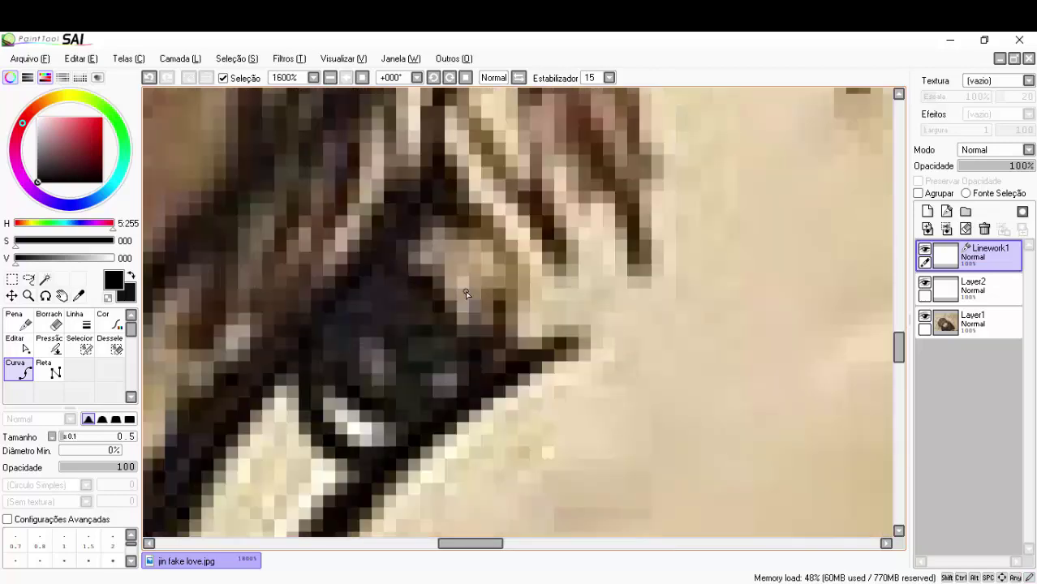
scroll(386, 357, "up", 1)
scroll(386, 357, "down", 4)
scroll(295, 423, "up", 2)
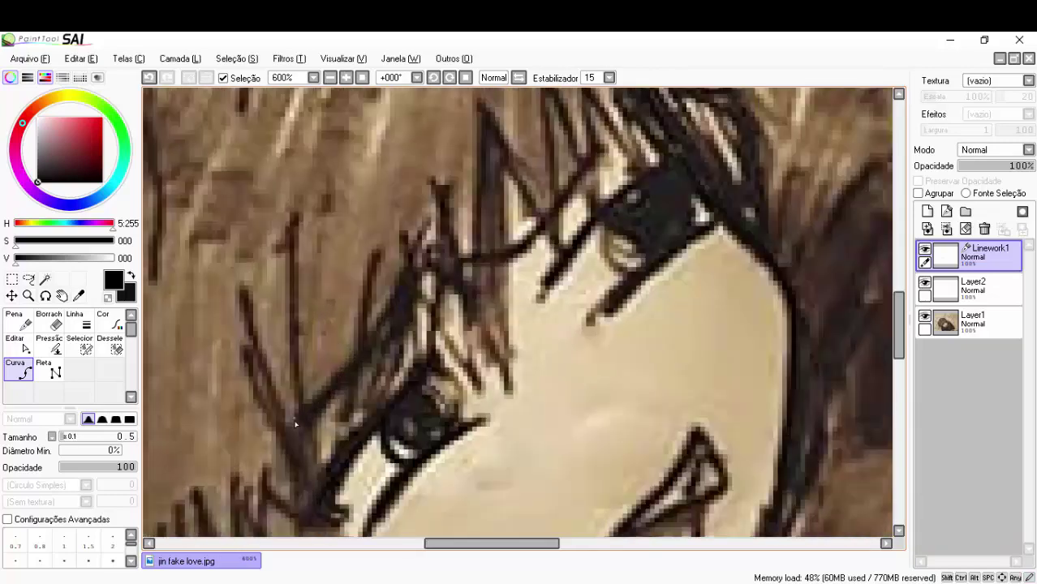
Trace the lids and iris of the right eye with black curves, checking the lines with the Layer1 sketch briefly hidden
scroll(548, 323, "up", 2)
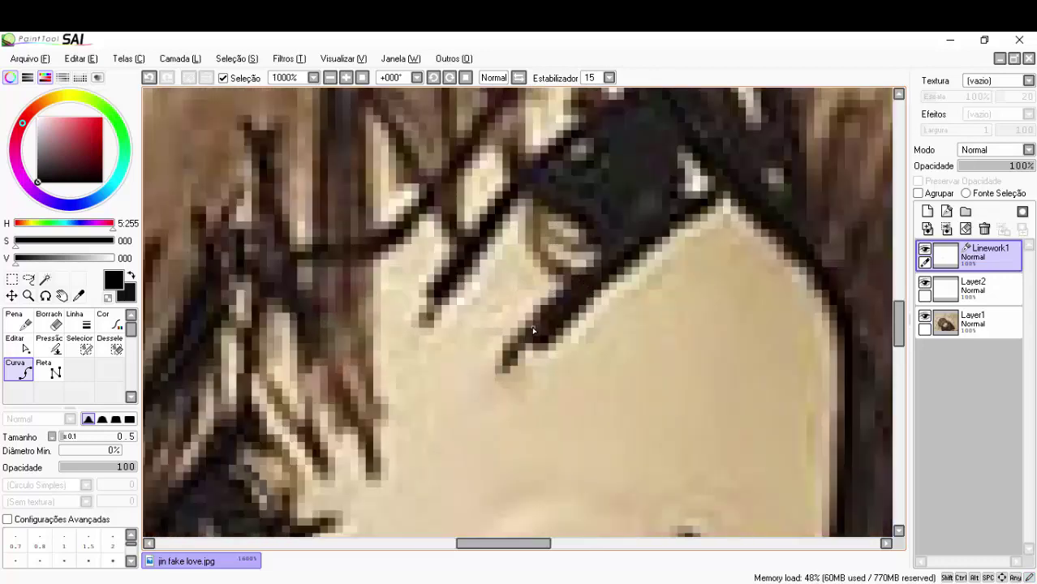
scroll(492, 290, "down", 2)
scroll(604, 206, "up", 2)
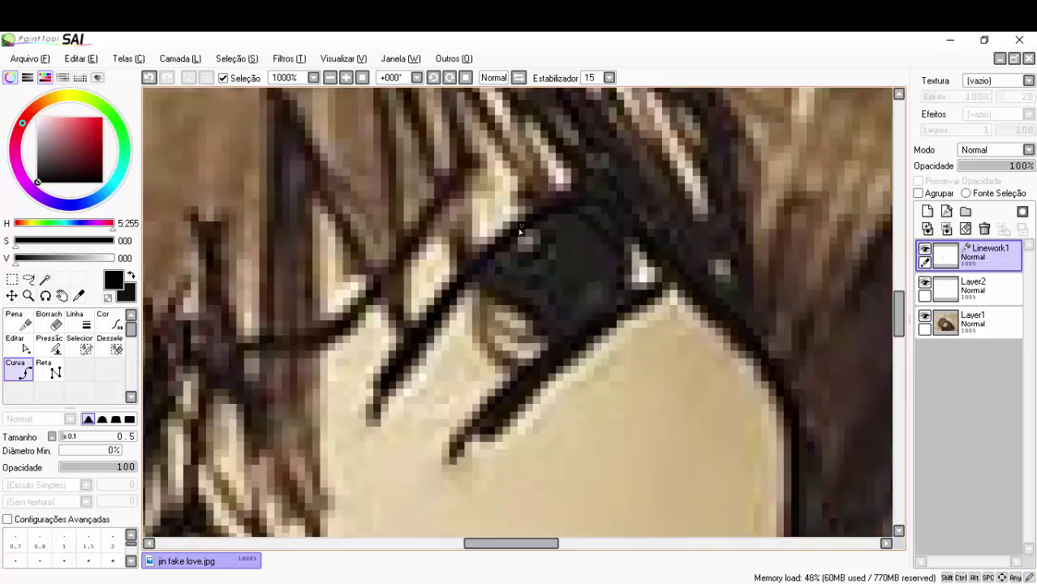
scroll(477, 263, "down", 3)
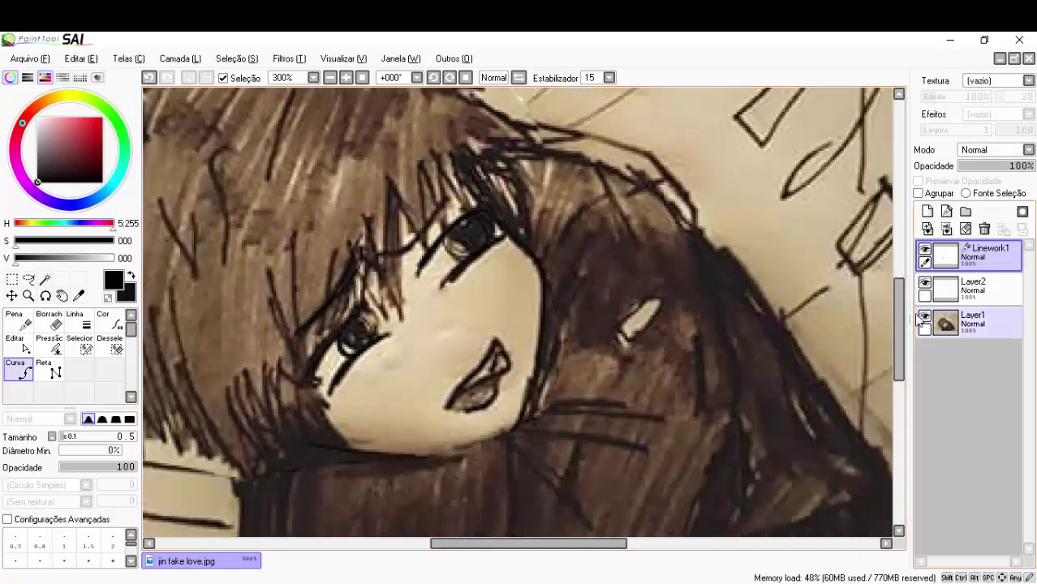
left_click(925, 316)
left_click(924, 316)
Trace the mouth and the hair strands beside the right eye, checking the lines with Layer1 briefly hidden
scroll(539, 300, "up", 3)
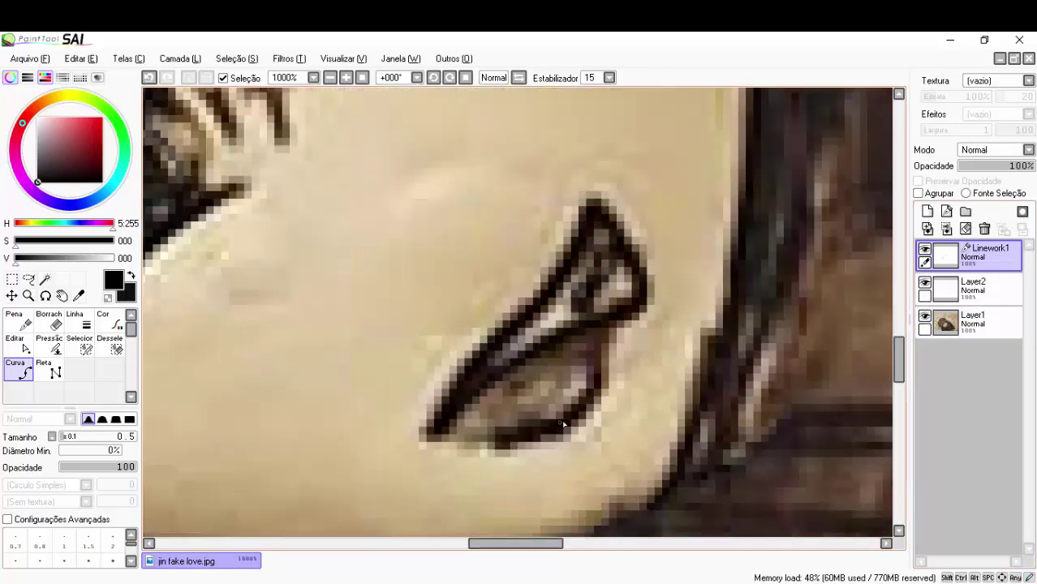
scroll(625, 351, "down", 3)
scroll(489, 263, "up", 3)
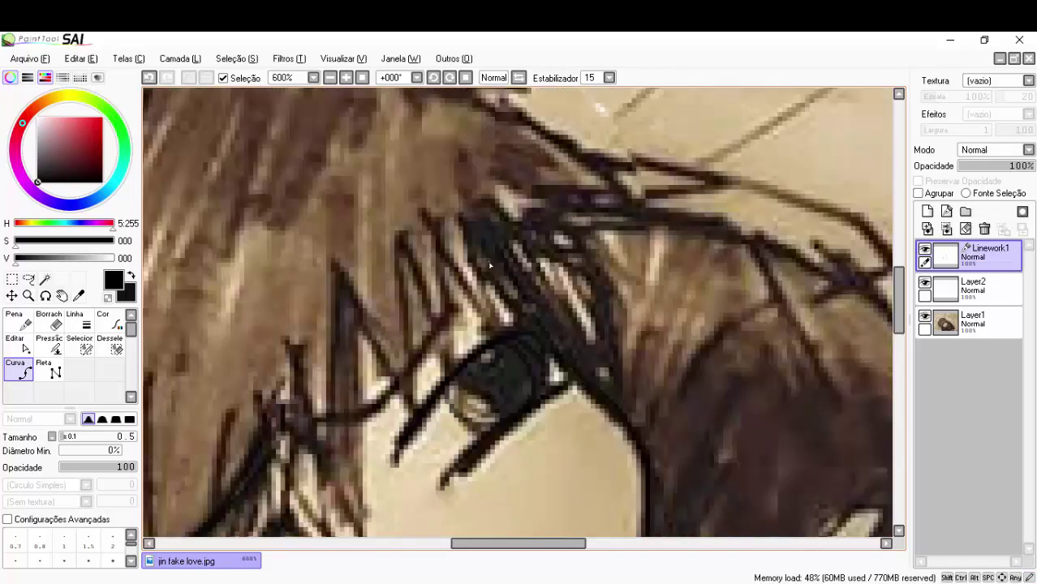
scroll(602, 377, "down", 3)
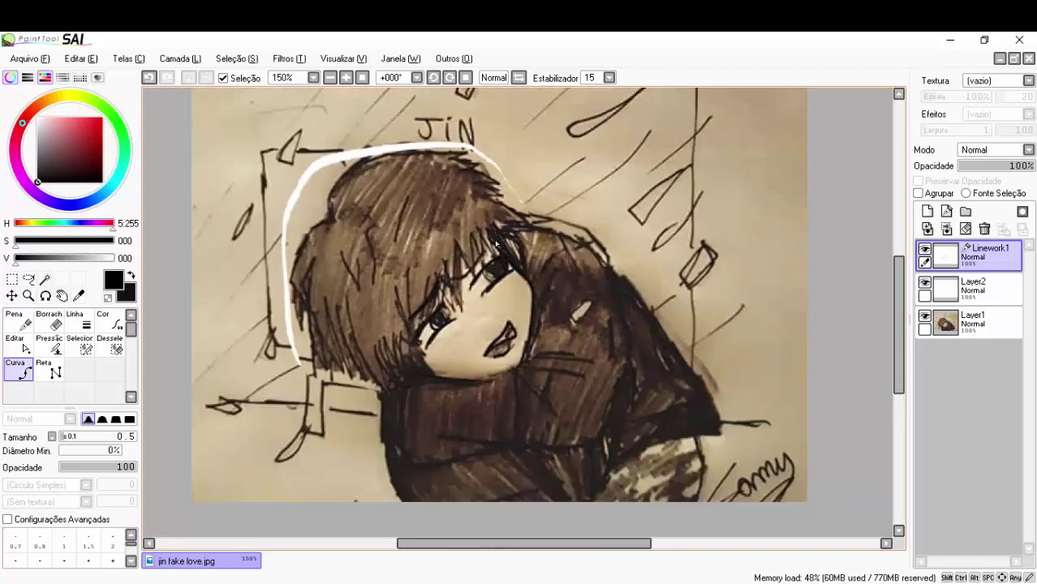
left_click(924, 316)
left_click(924, 315)
Trace the upper sleeve outline from the shoulder down around the elbow and along the forearm's lower edge
scroll(467, 261, "up", 3)
scroll(466, 262, "down", 3)
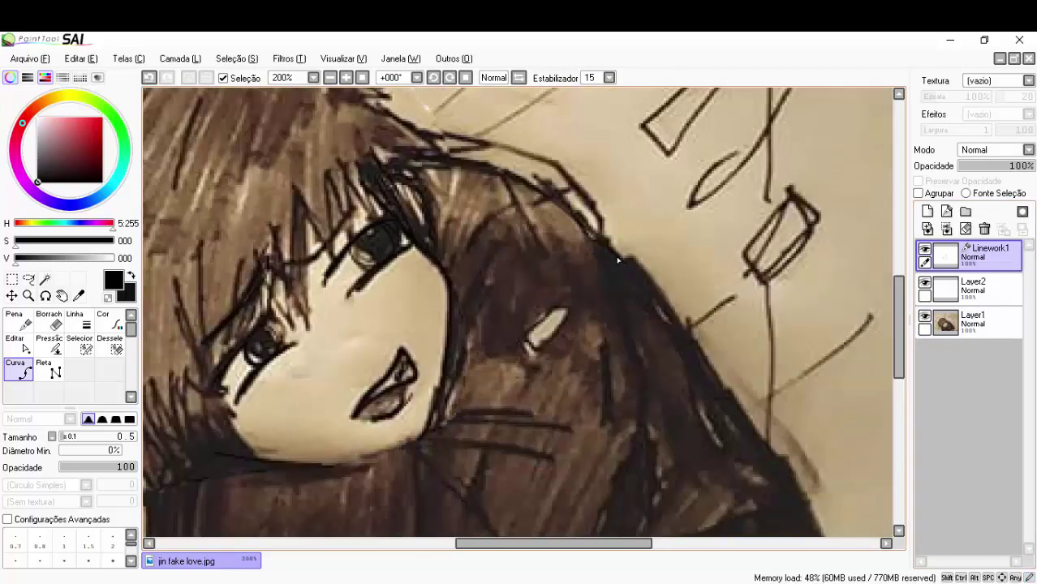
scroll(630, 336, "up", 2)
left_click(573, 387)
scroll(579, 274, "down", 1)
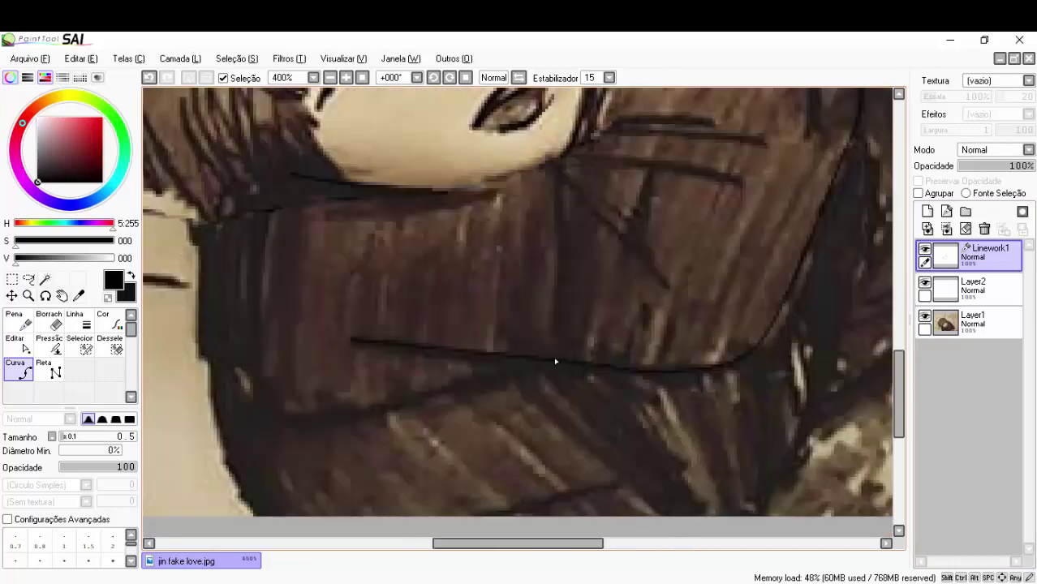
Trace the forearm's upper edge beneath the chin and the sleeve folds fanning out beside the face
scroll(286, 389, "up", 1)
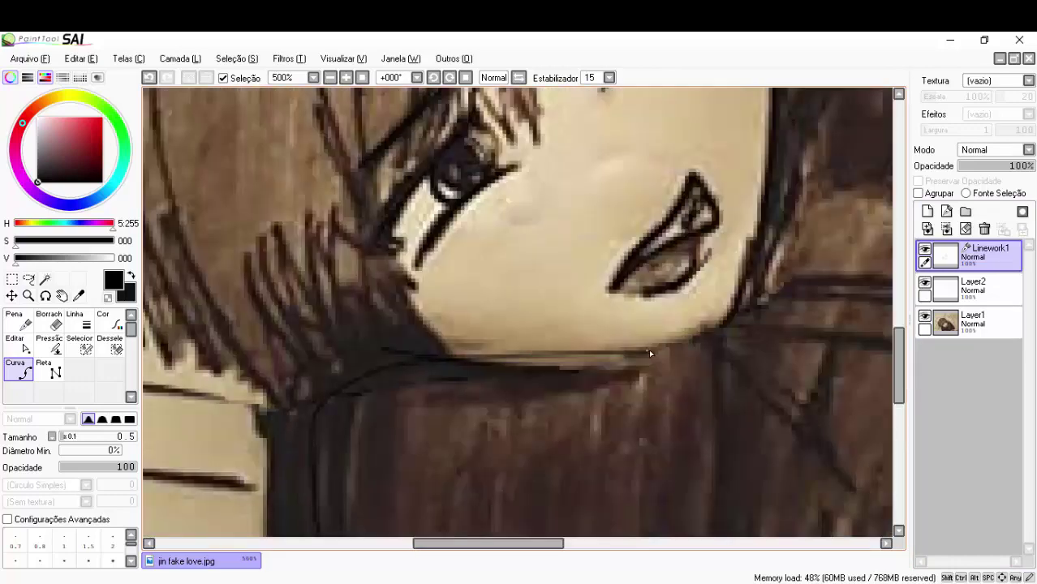
scroll(649, 349, "down", 3)
scroll(784, 348, "up", 3)
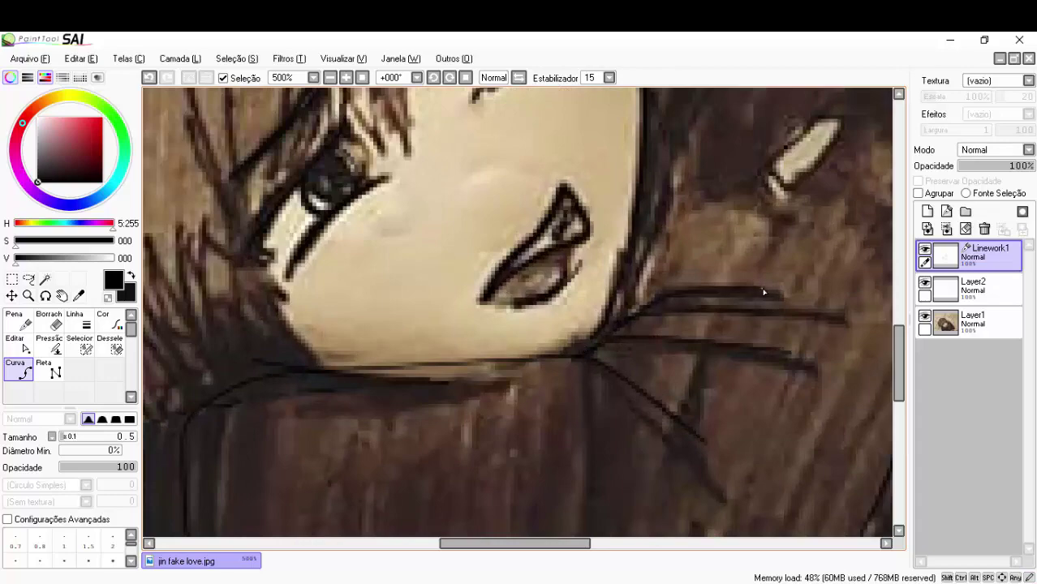
scroll(478, 420, "down", 1)
Trace the two sleeve cuffs and the lower forearm with its fold, checking the lines with Layer1 briefly hidden
scroll(426, 283, "down", 3)
scroll(378, 431, "up", 2)
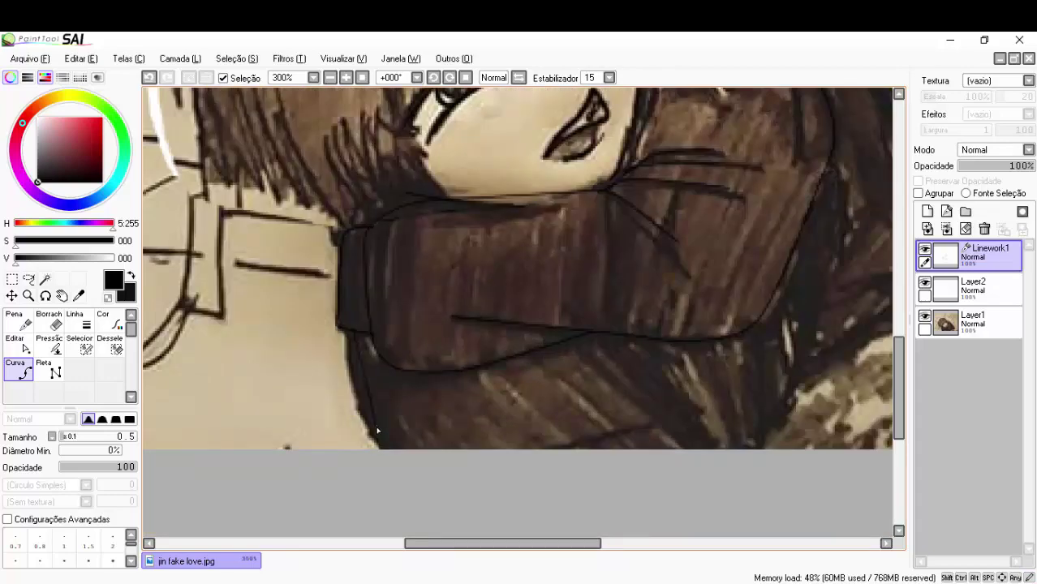
scroll(553, 442, "down", 3)
scroll(606, 448, "up", 4)
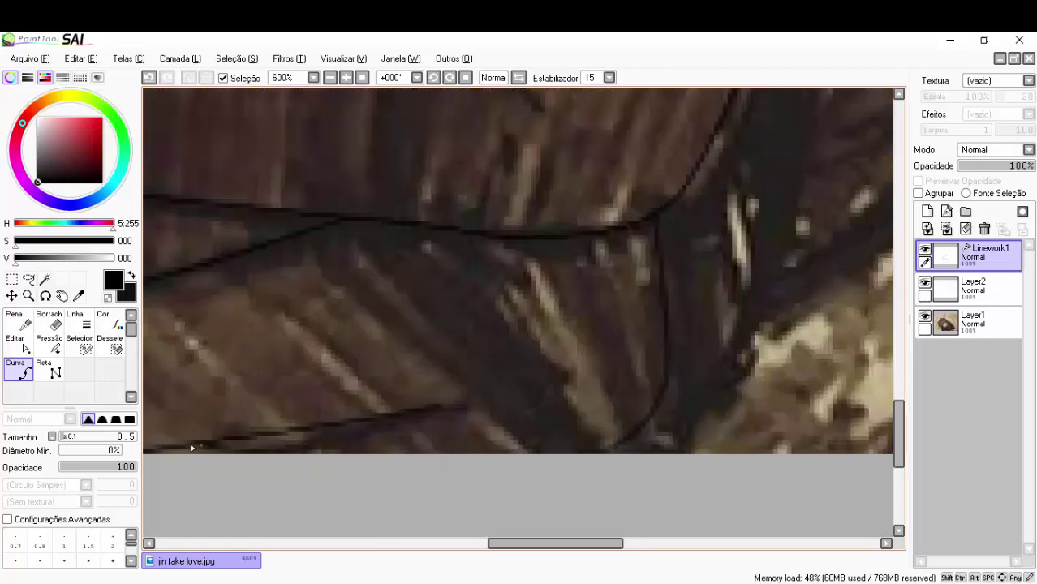
scroll(578, 412, "down", 1)
scroll(529, 375, "down", 5)
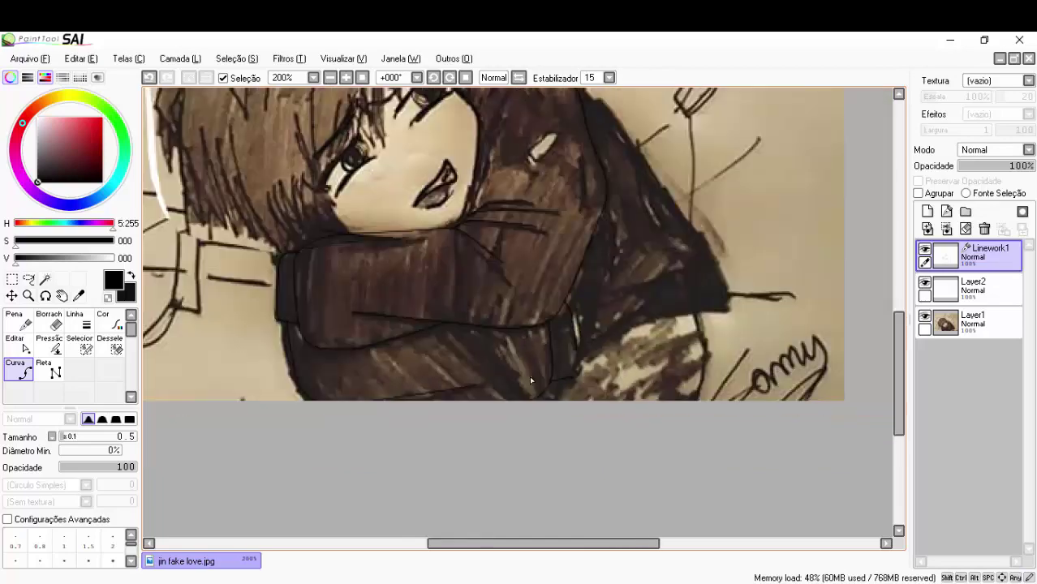
scroll(487, 325, "up", 1)
left_click(925, 315)
left_click(926, 316)
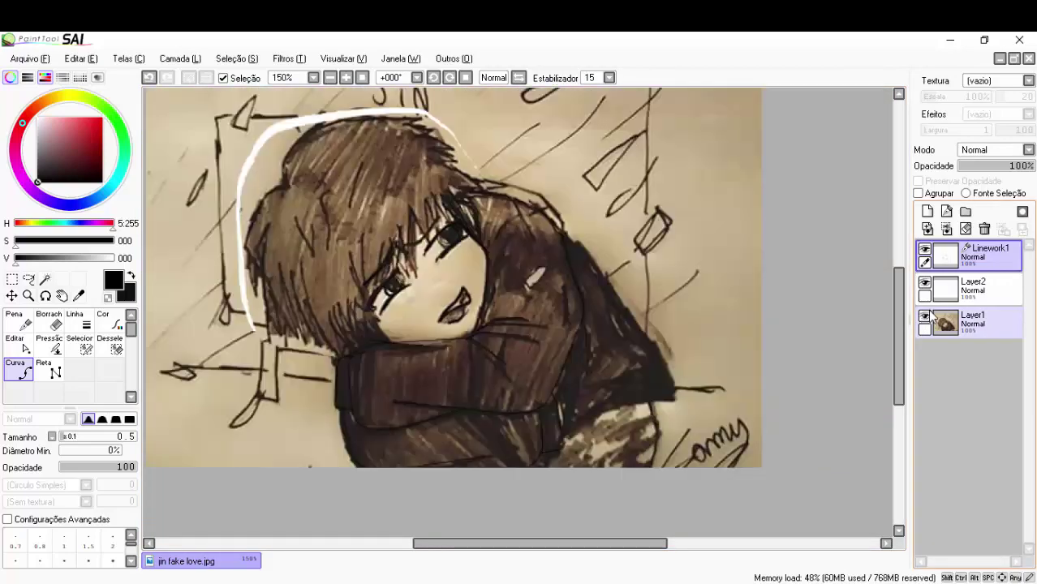
Trace the jacket's back edge from the shoulder downward and the waistband along its hem
scroll(349, 250, "up", 3)
scroll(438, 267, "down", 2)
scroll(530, 291, "up", 3)
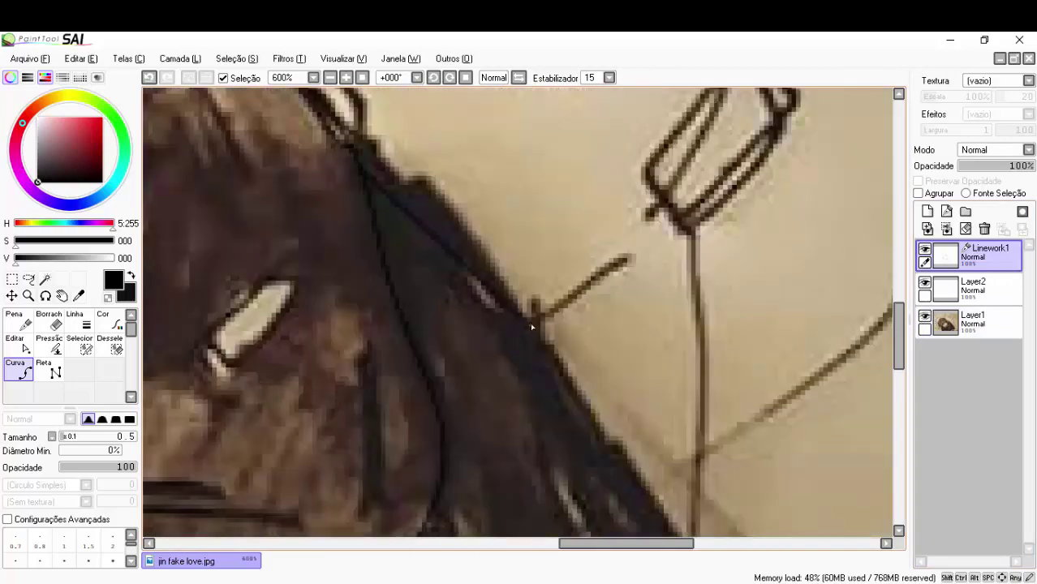
scroll(535, 341, "down", 1)
scroll(565, 437, "up", 1)
scroll(482, 229, "down", 1)
scroll(621, 371, "down", 1)
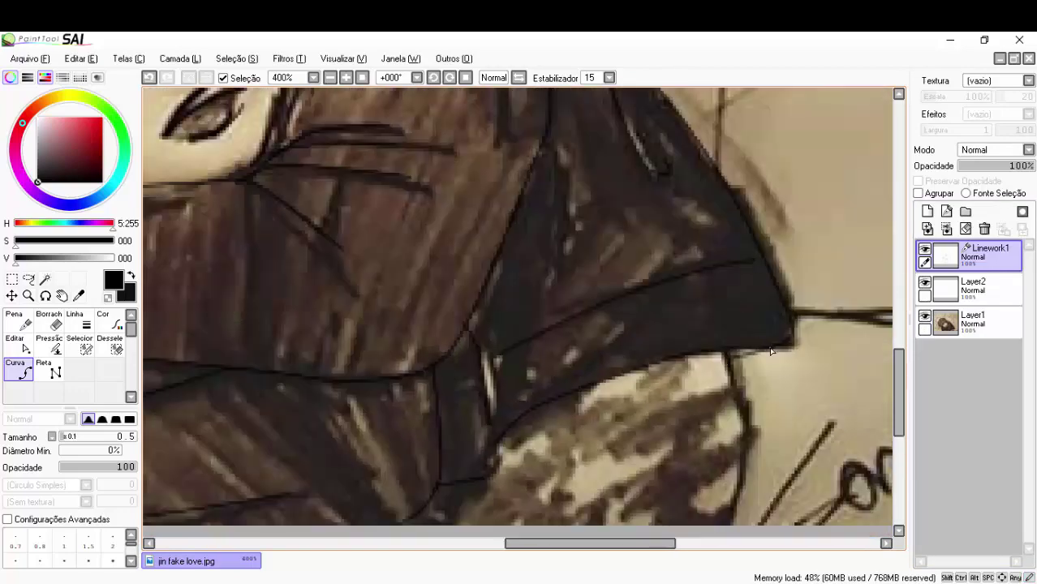
Complete the jacket's hem corner and trace the trouser leg below it, checking the linework with Layer1 briefly hidden
scroll(772, 351, "down", 2)
scroll(532, 335, "up", 3)
scroll(589, 317, "down", 2)
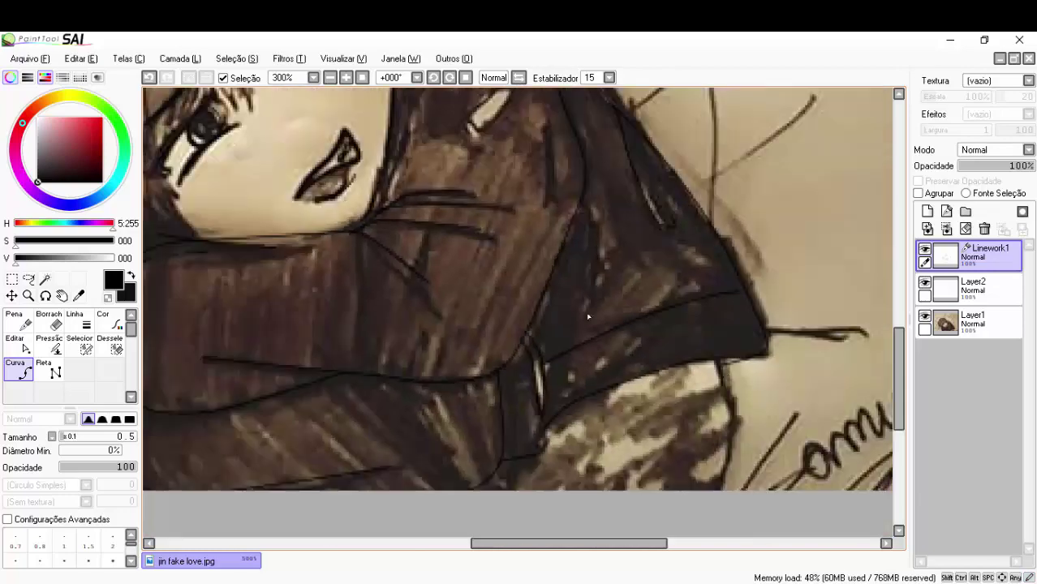
scroll(579, 399, "down", 2)
scroll(602, 471, "up", 1)
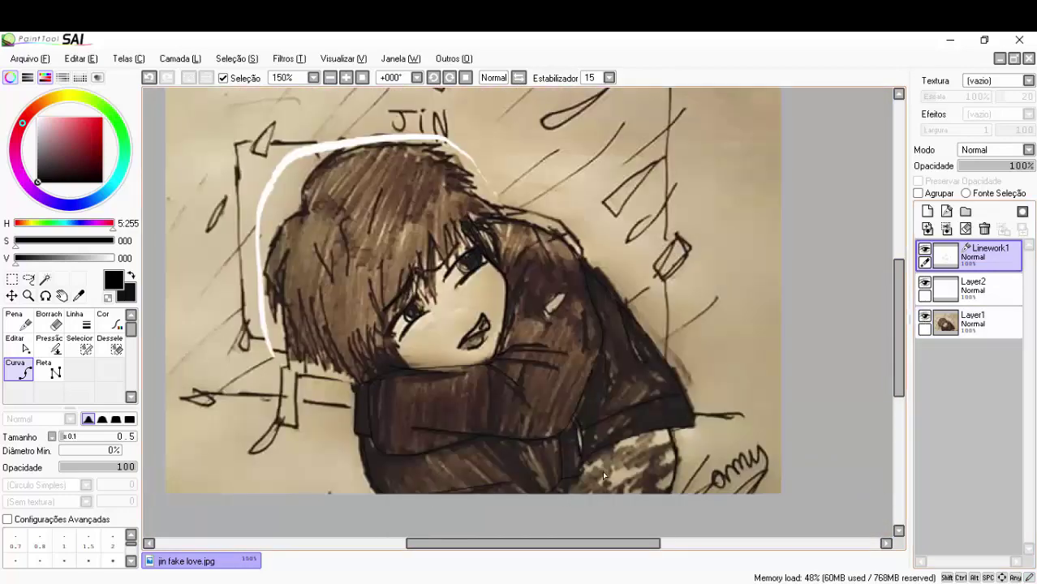
scroll(576, 494, "up", 4)
scroll(576, 494, "down", 3)
left_click(925, 316)
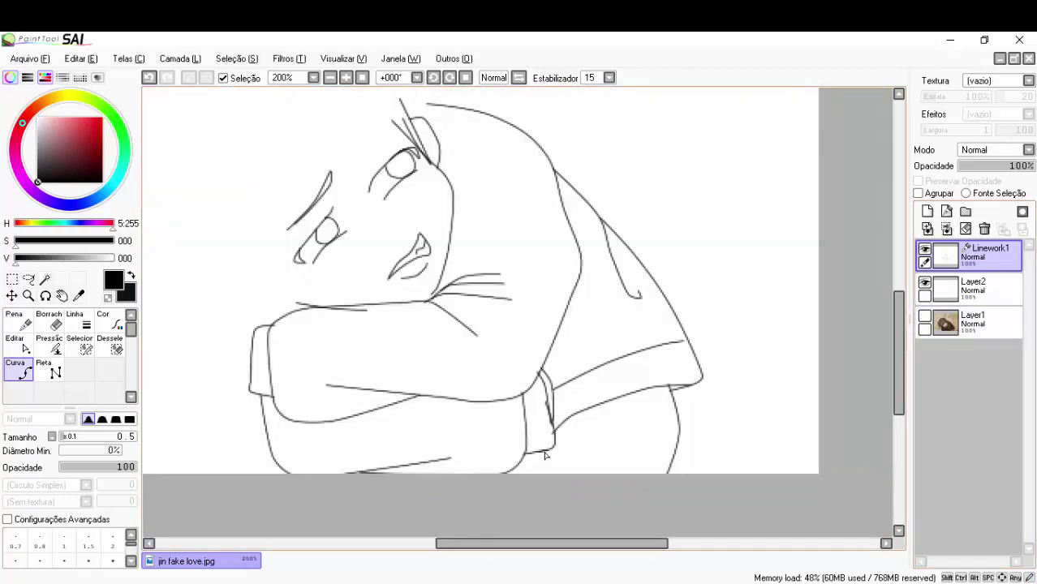
scroll(511, 408, "down", 1)
scroll(511, 408, "up", 1)
scroll(512, 409, "down", 1)
left_click(926, 317)
Trace the long hair strands that converge beside the lower-left eye
scroll(415, 305, "up", 5)
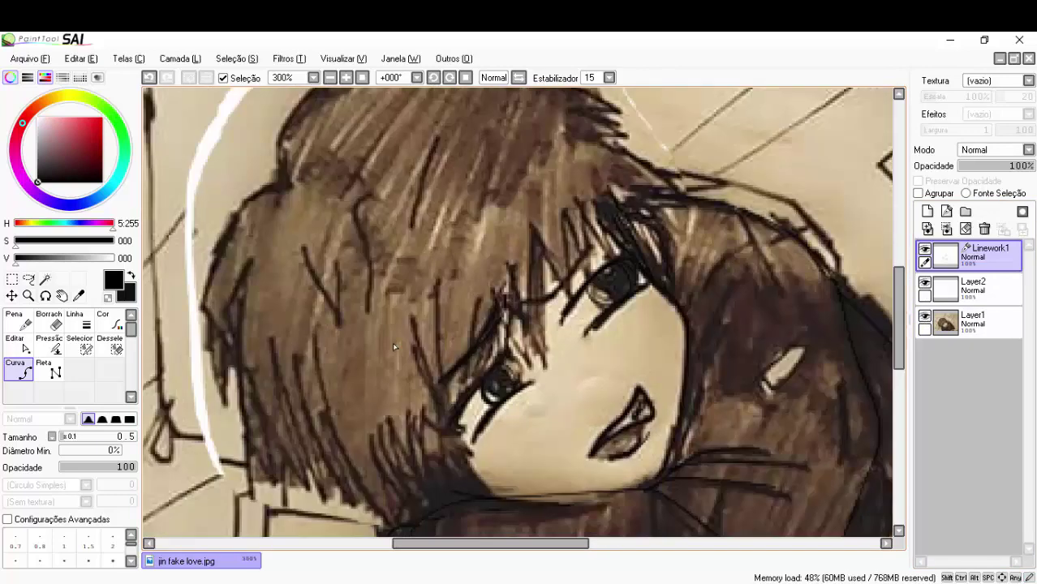
scroll(454, 471, "down", 1)
scroll(488, 524, "up", 1)
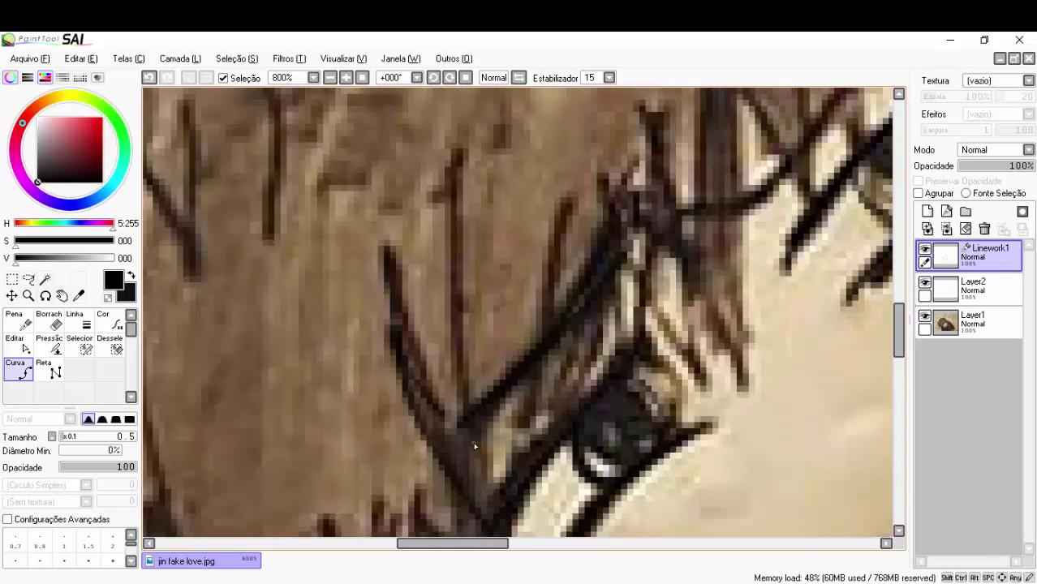
scroll(475, 446, "down", 1)
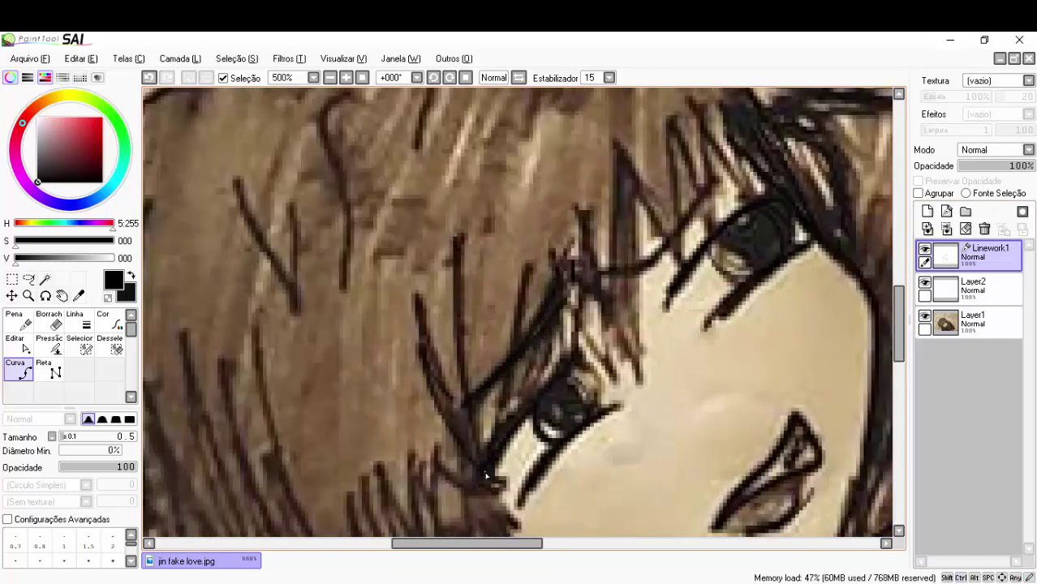
scroll(455, 422, "down", 2)
Trace the V-shaped strand and the curved strand inside the left part of the hair
scroll(417, 361, "up", 4)
scroll(454, 227, "down", 2)
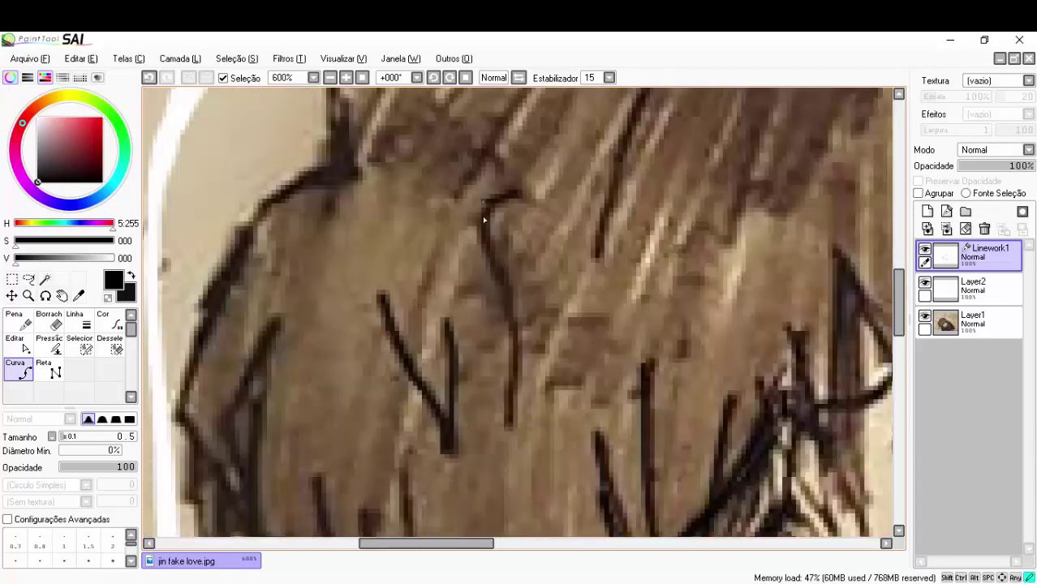
scroll(484, 219, "down", 2)
scroll(465, 298, "up", 2)
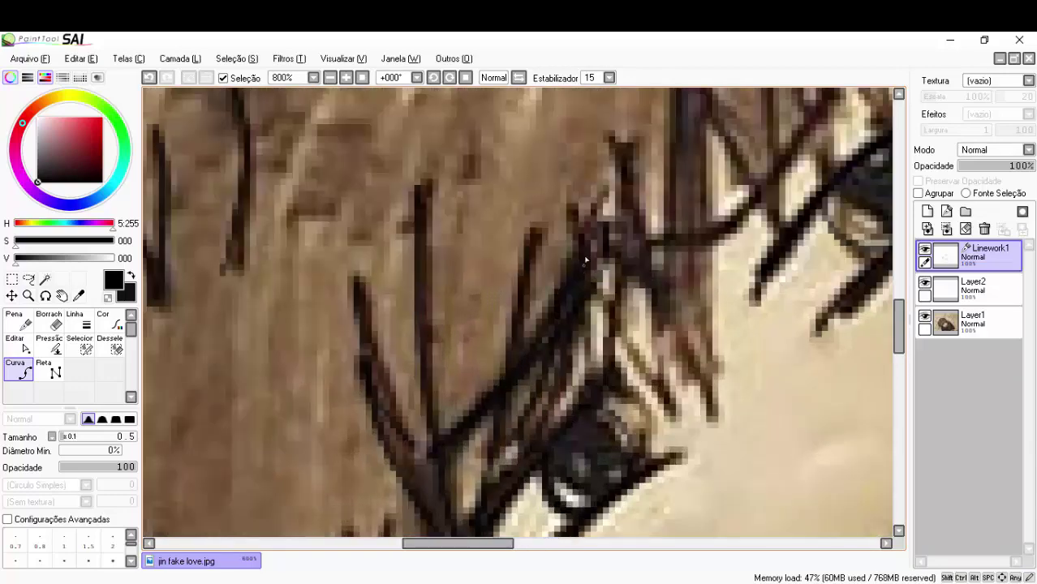
Trace the jagged fringe strands between and above the eyes, checking the lines with Layer1 hidden
scroll(617, 341, "down", 1)
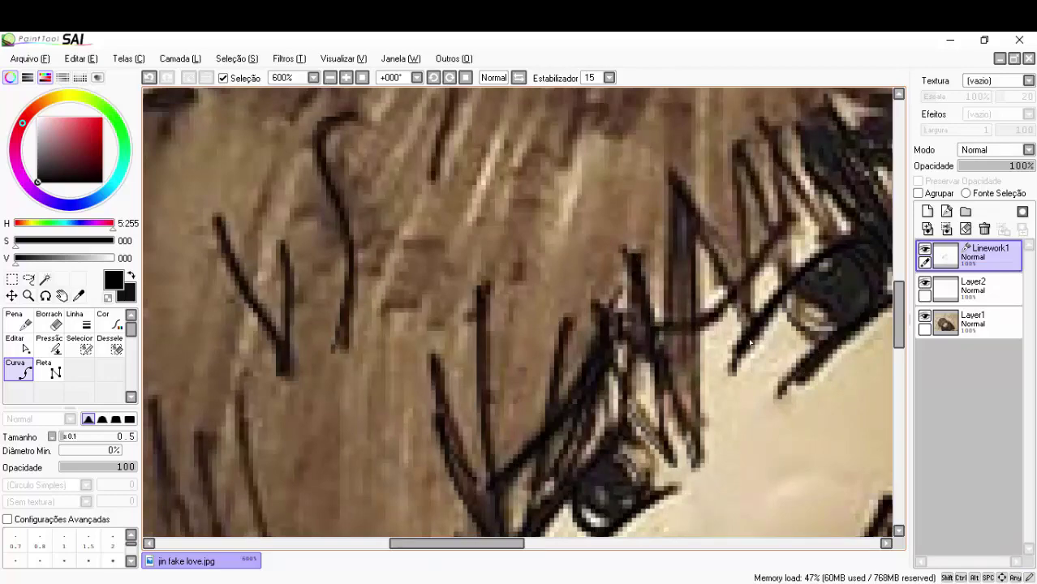
scroll(767, 263, "up", 3)
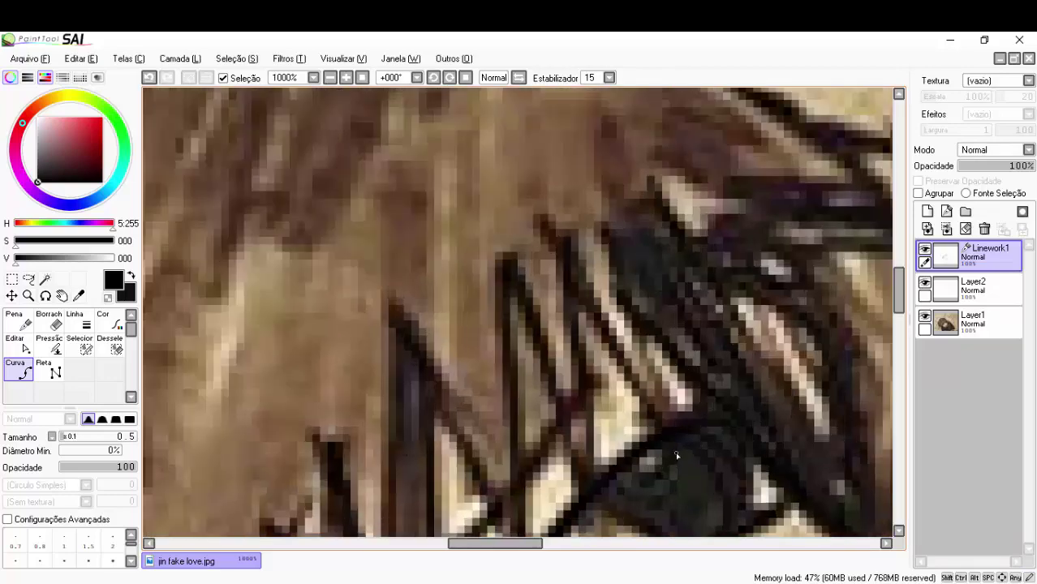
scroll(608, 258, "down", 6)
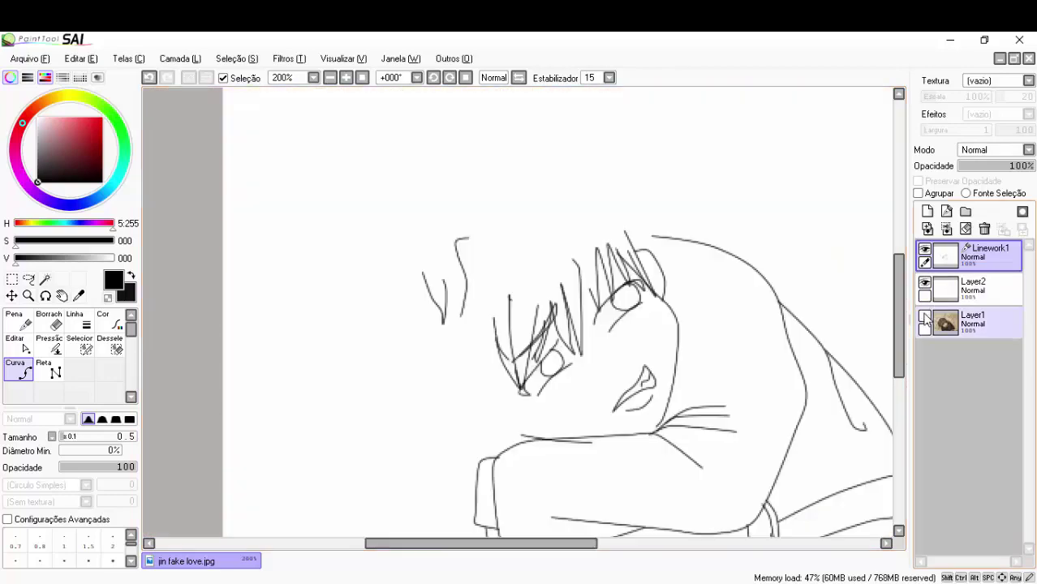
Trace the short hair strands beside the cheek down to the sleeve, checking the lines with Layer1 briefly hidden
scroll(538, 400, "up", 3)
scroll(538, 400, "down", 2)
scroll(438, 462, "up", 3)
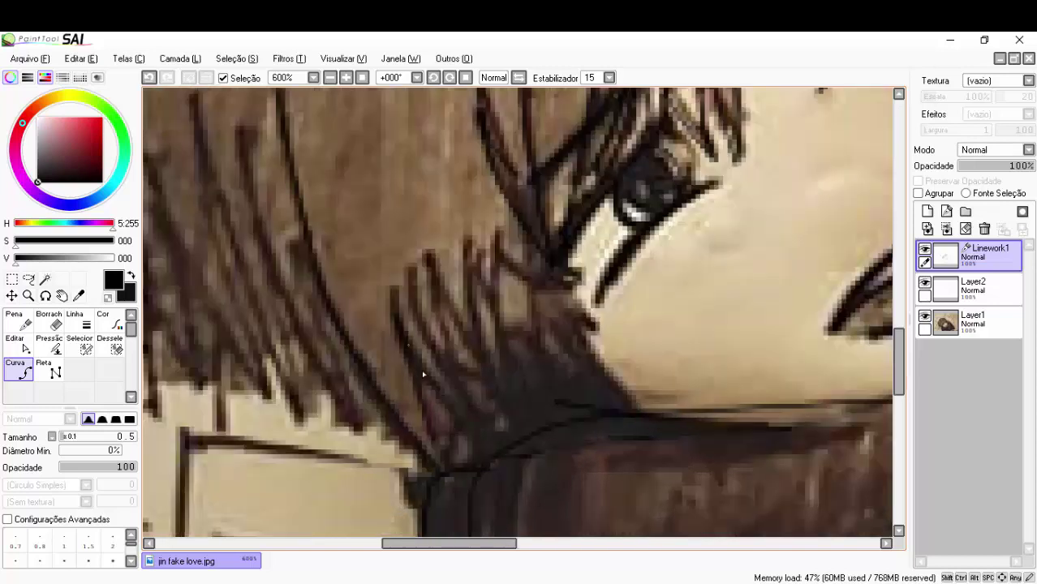
key("Return")
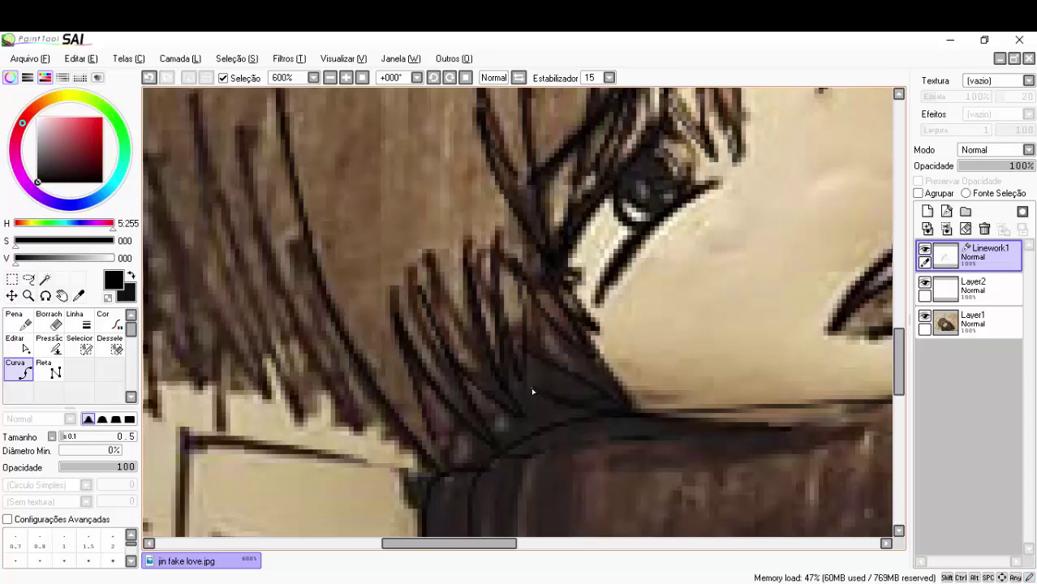
scroll(532, 392, "down", 3)
left_click(925, 316)
left_click(924, 315)
Trace the outer side outline of the hair and the long strands below it, checking the lines with Layer1 briefly hidden
scroll(395, 198, "up", 2)
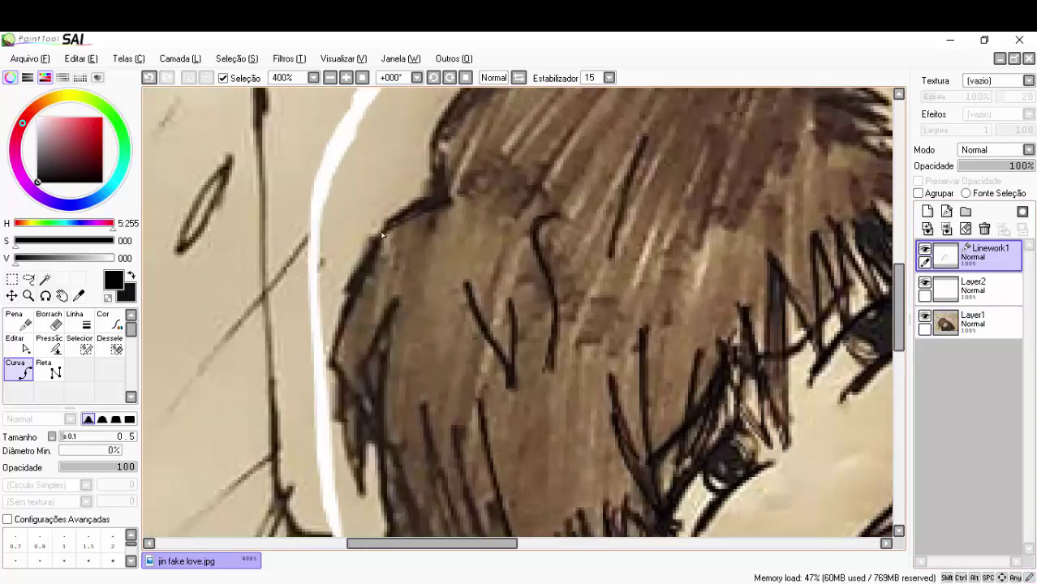
scroll(383, 234, "up", 1)
scroll(418, 374, "down", 1)
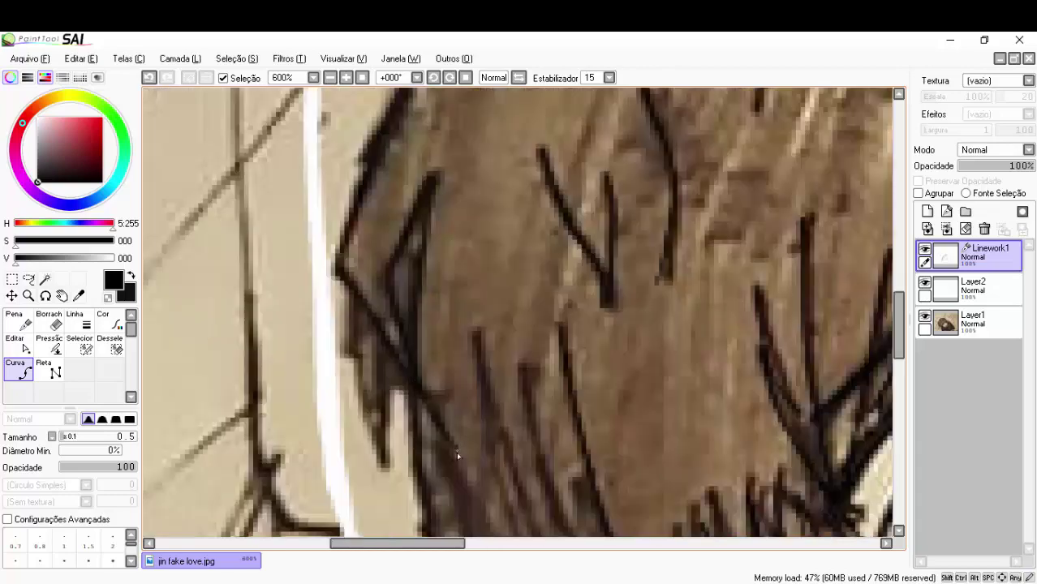
mouse_move(515, 485)
left_mouse_down()
mouse_move(523, 317)
mouse_move(514, 371)
left_mouse_up()
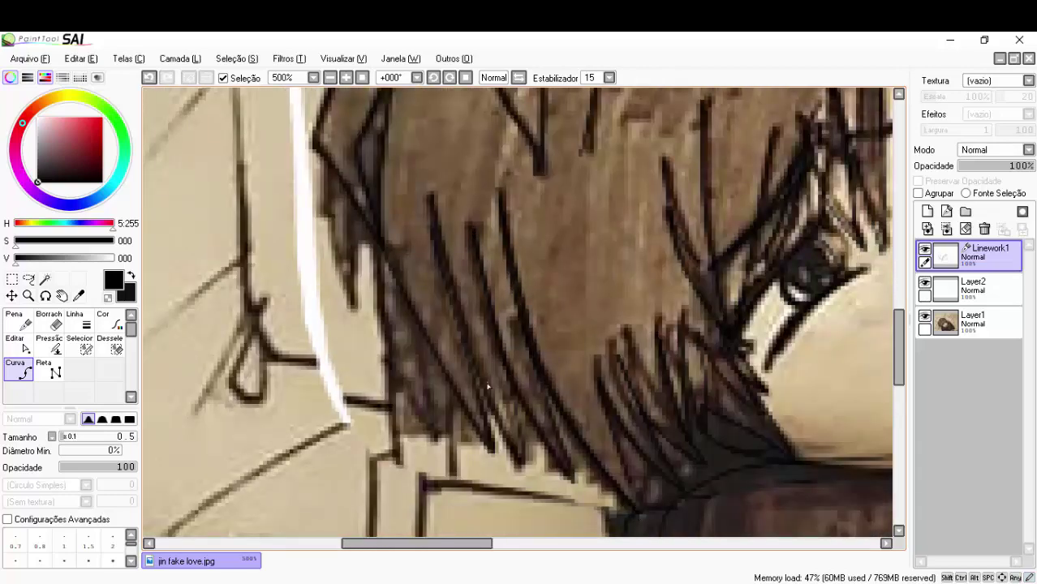
scroll(373, 244, "up", 1)
scroll(373, 244, "down", 3)
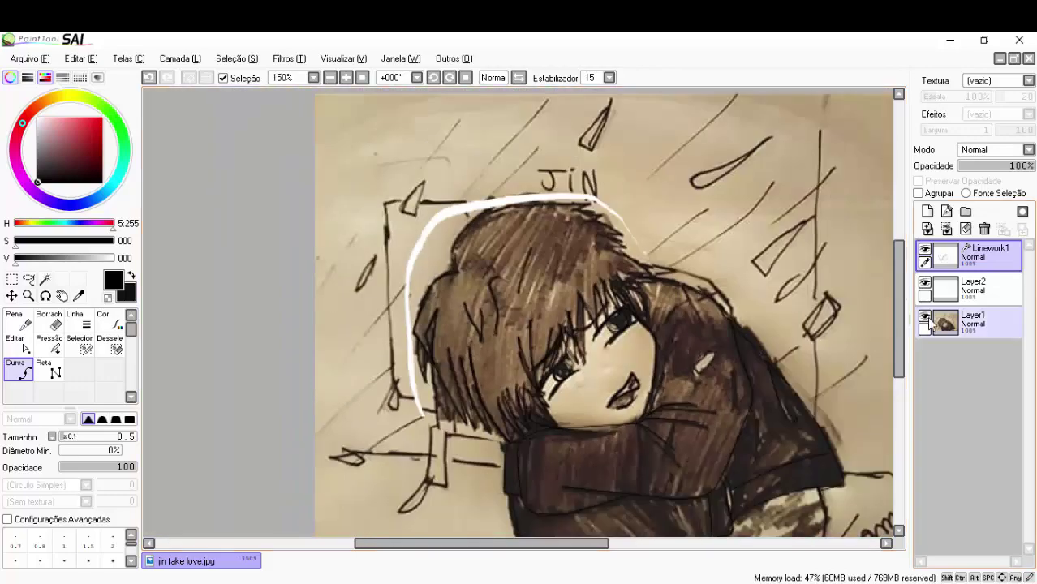
left_click(925, 317)
left_click(925, 317)
Trace the crown of the hair with its pointed tuft, the jagged tips down to the shoulder, and the single strand inside
scroll(550, 210, "up", 4)
scroll(551, 210, "down", 2)
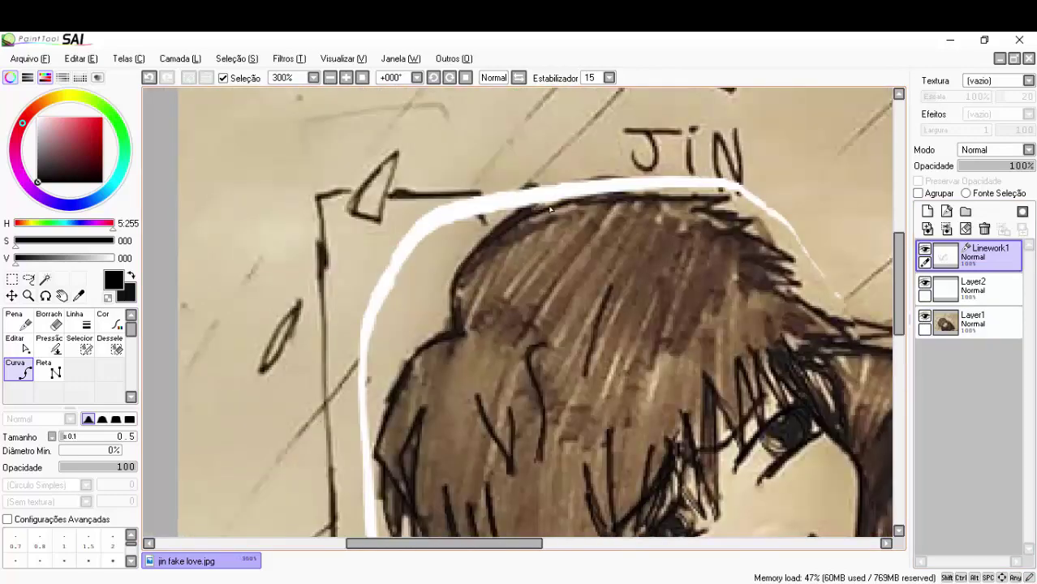
scroll(550, 210, "up", 2)
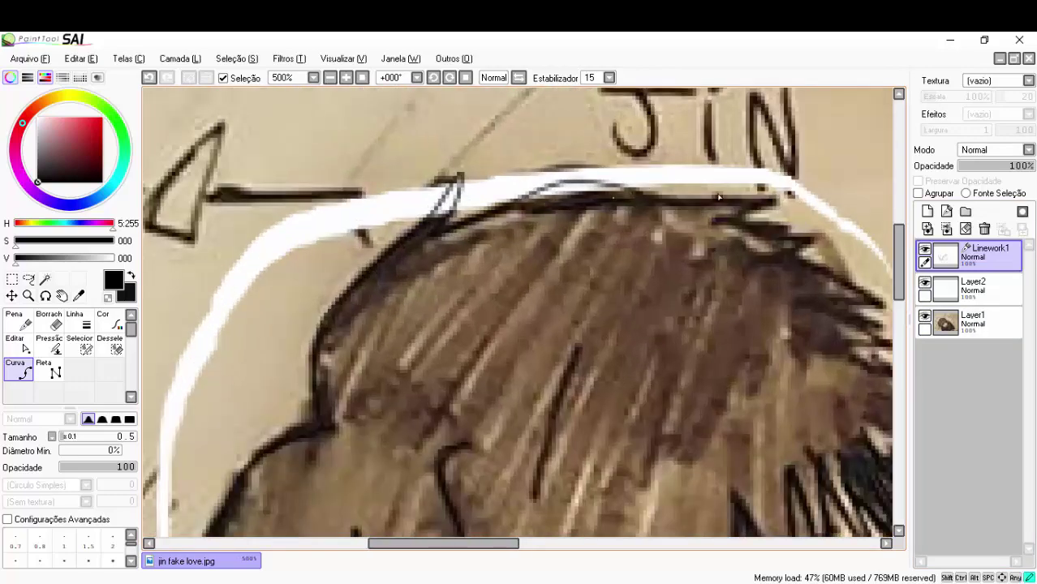
scroll(492, 264, "up", 3)
scroll(603, 369, "down", 2)
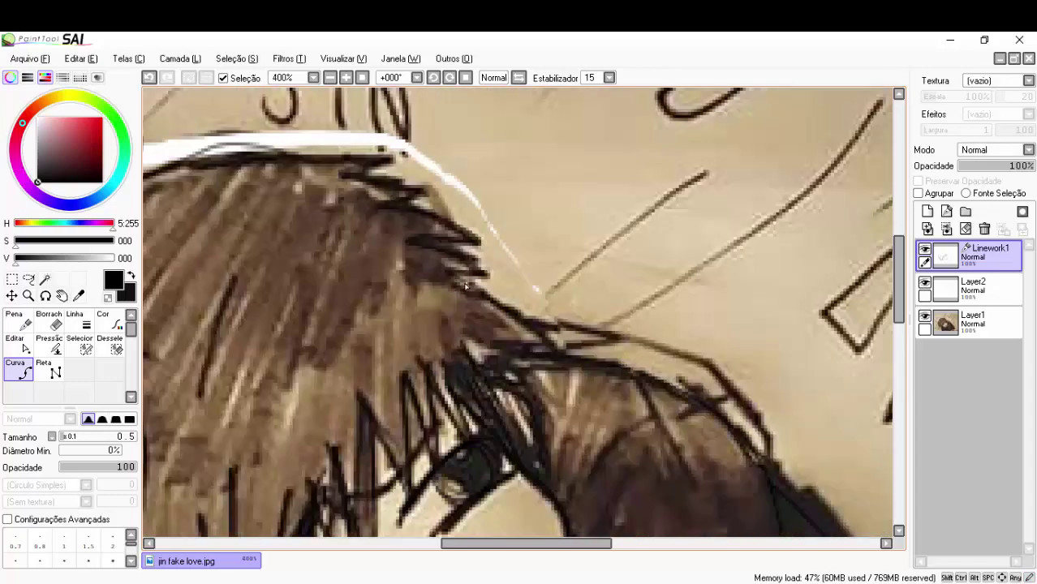
scroll(470, 281, "down", 3)
scroll(470, 280, "up", 3)
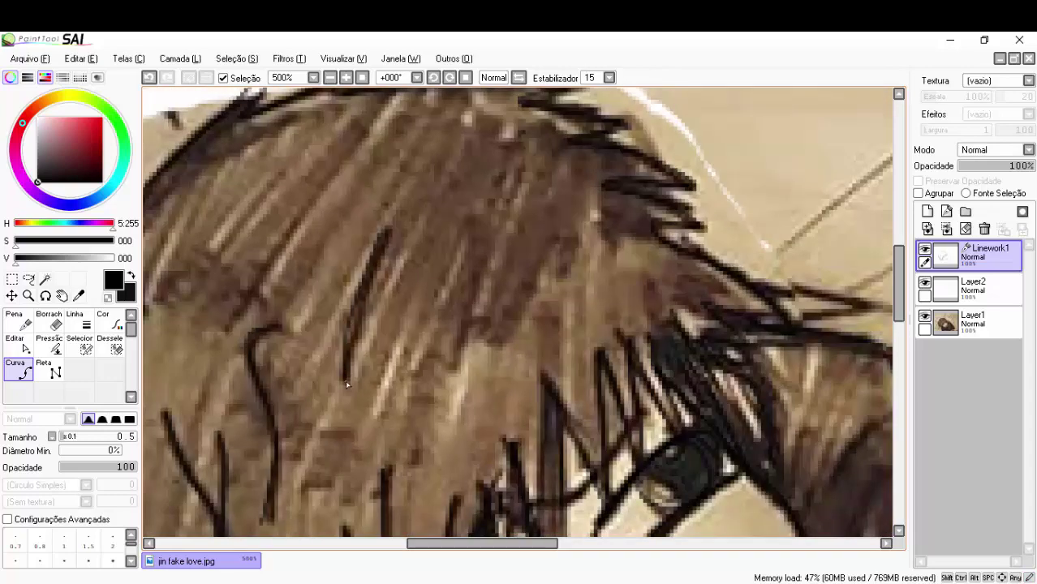
Hide Layer1 and move the control points of the jagged hair tips above the shoulder to make them sharper
scroll(470, 281, "down", 3)
left_click(925, 317)
scroll(563, 220, "up", 3)
left_click(16, 345)
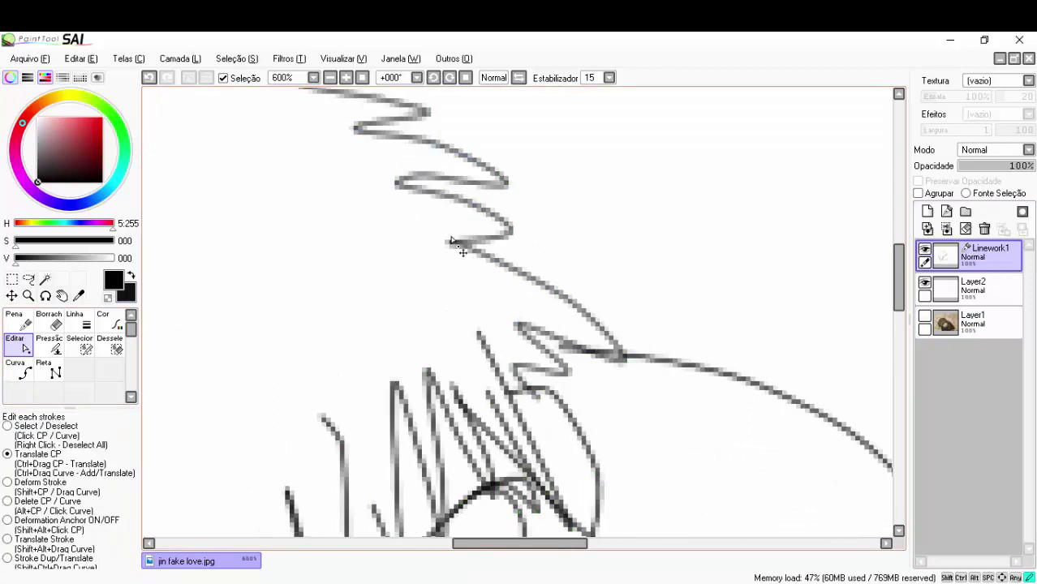
mouse_move(495, 235)
left_mouse_down()
mouse_move(514, 201)
mouse_move(508, 192)
mouse_move(500, 209)
left_mouse_up()
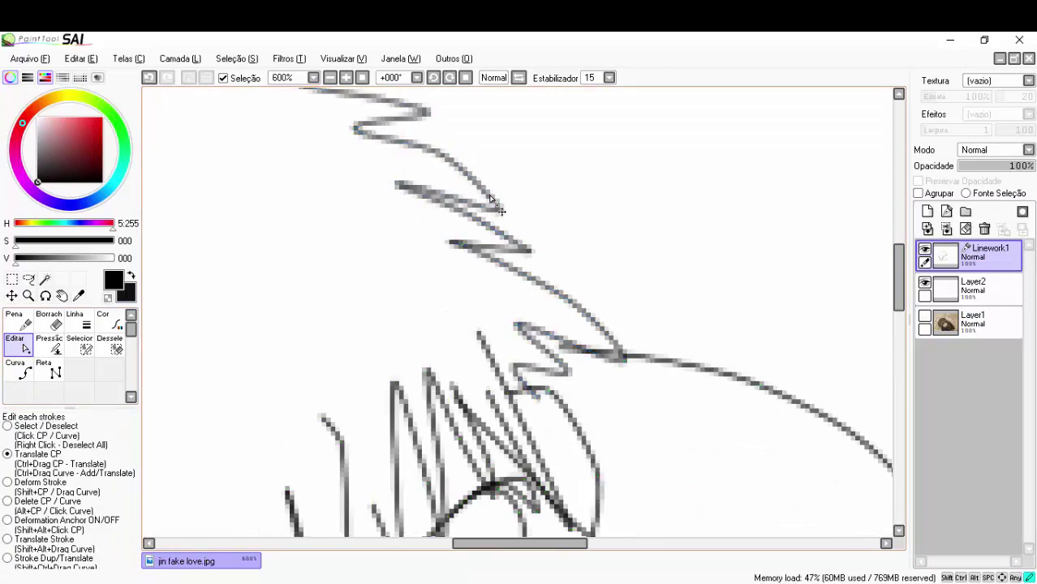
Reposition the lowest hair tip and the start of the shoulder line so that they meet beside the fringe
left_click(600, 358)
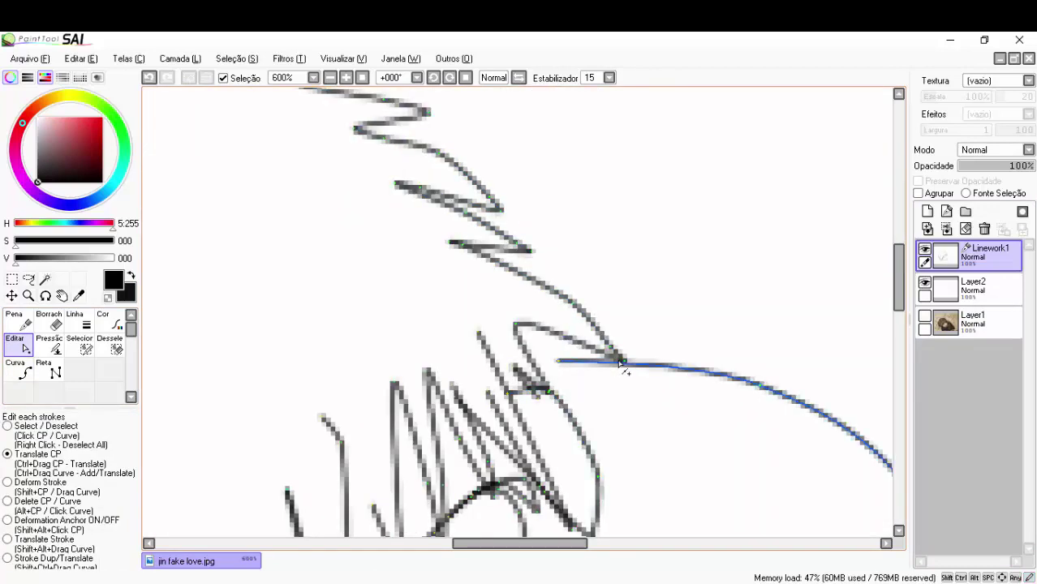
left_click_drag(625, 366, 569, 361)
left_click(565, 316)
left_click(592, 362)
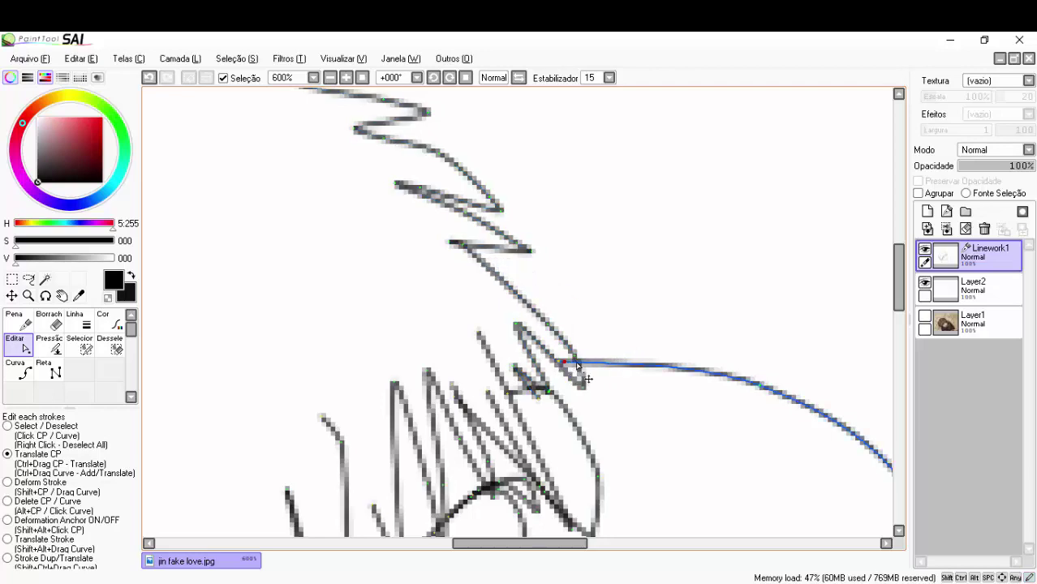
scroll(583, 340, "down", 1)
scroll(559, 331, "down", 2)
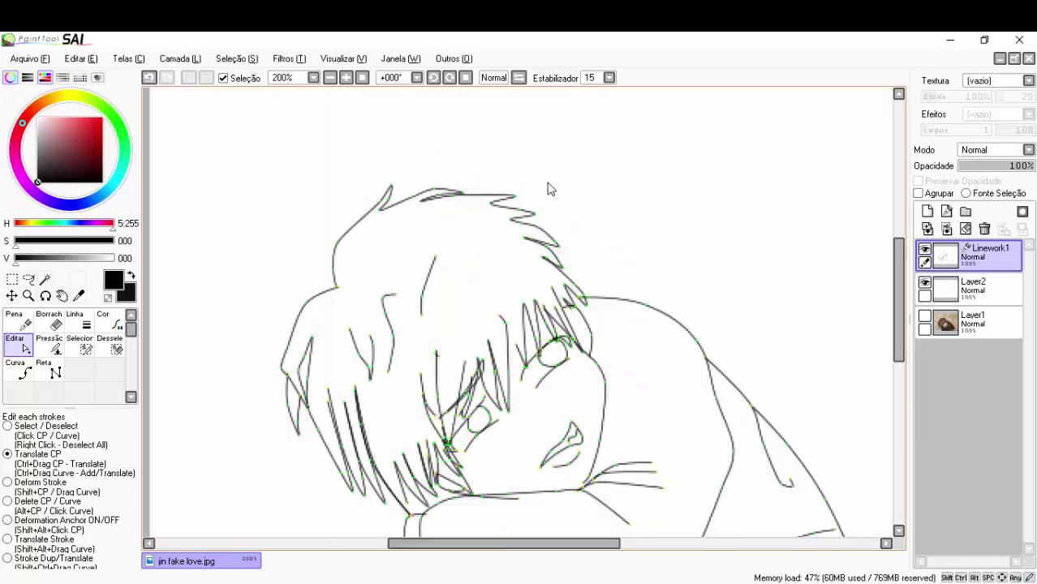
Reshape the long strands at the lower back of the hair by moving their control points
scroll(377, 228, "up", 2)
left_click(310, 335)
scroll(355, 287, "down", 3)
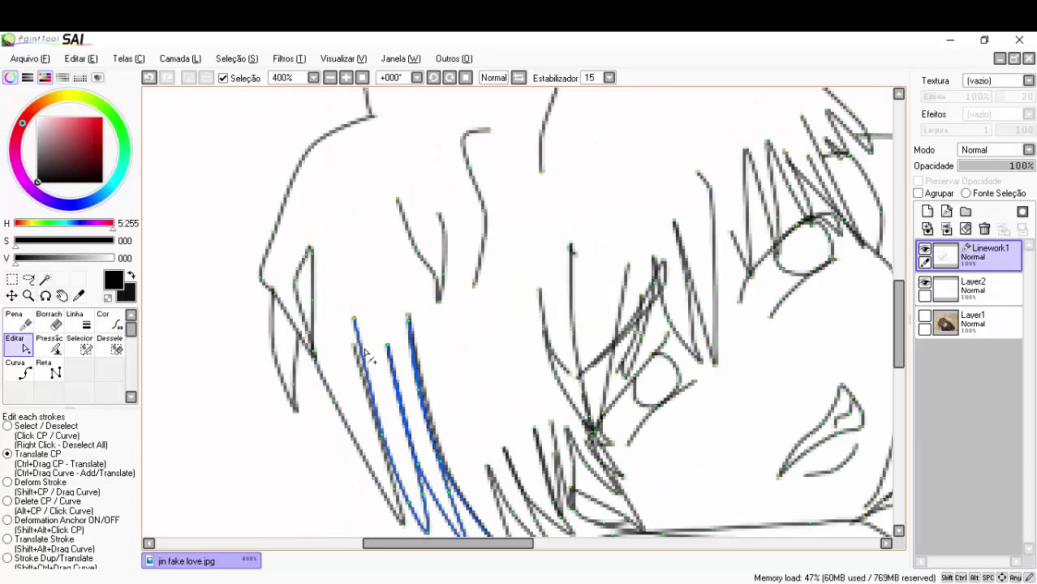
scroll(414, 375, "down", 2)
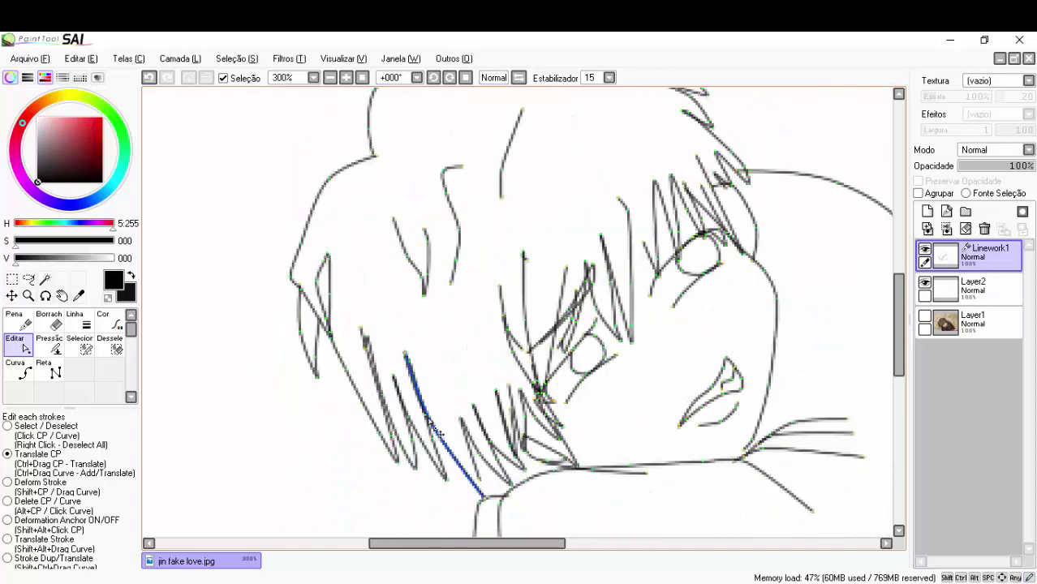
scroll(430, 398, "up", 3)
scroll(431, 309, "down", 3)
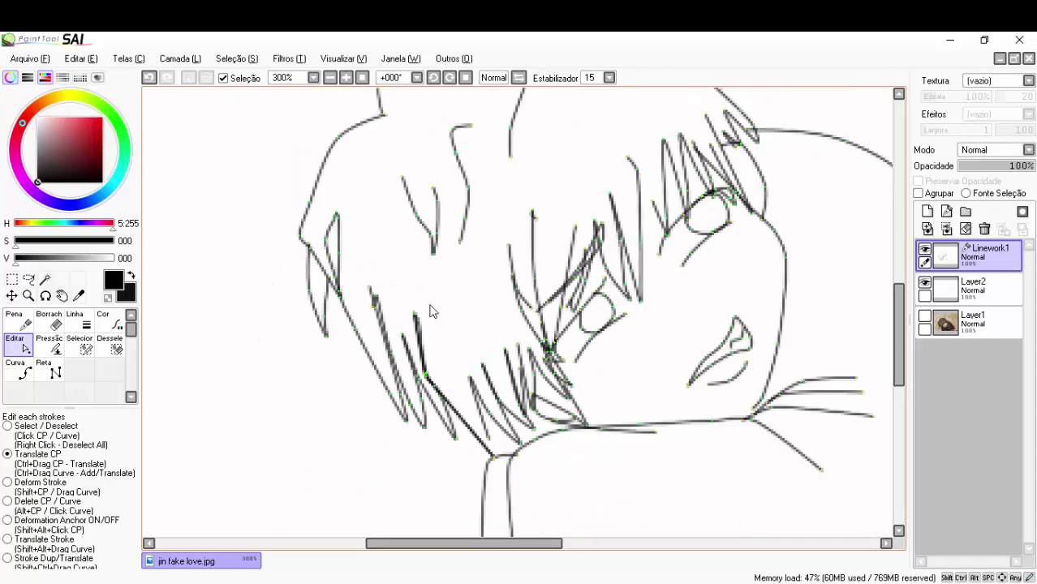
scroll(496, 447, "up", 2)
scroll(454, 438, "down", 2)
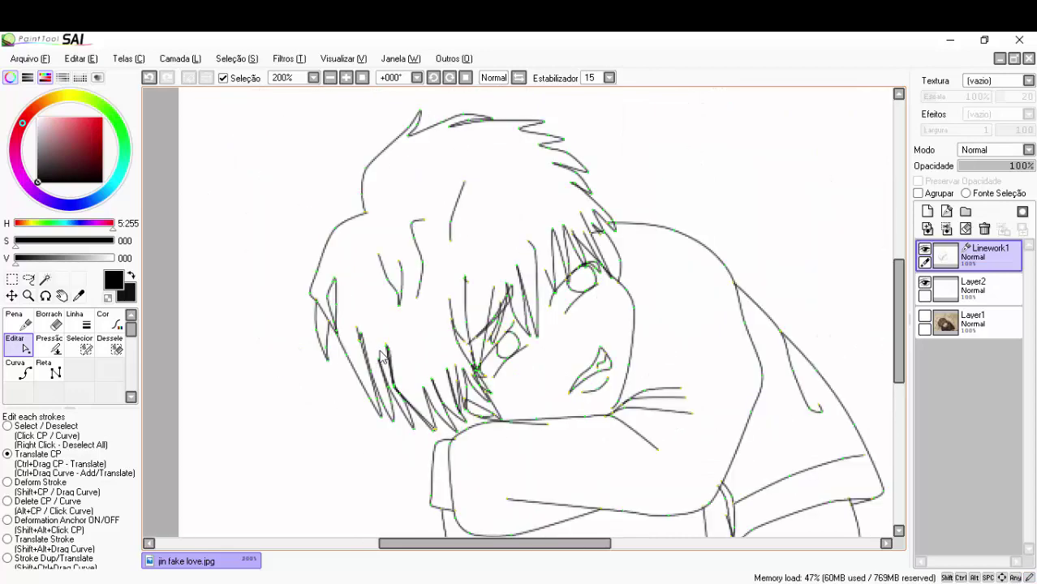
Adjust the control points of the short hair strands between the lower eye and the sleeve
scroll(463, 412, "up", 5)
mouse_move(409, 416)
left_mouse_down()
mouse_move(569, 423)
mouse_move(556, 427)
mouse_move(459, 364)
left_mouse_up()
left_click_drag(537, 393, 538, 434)
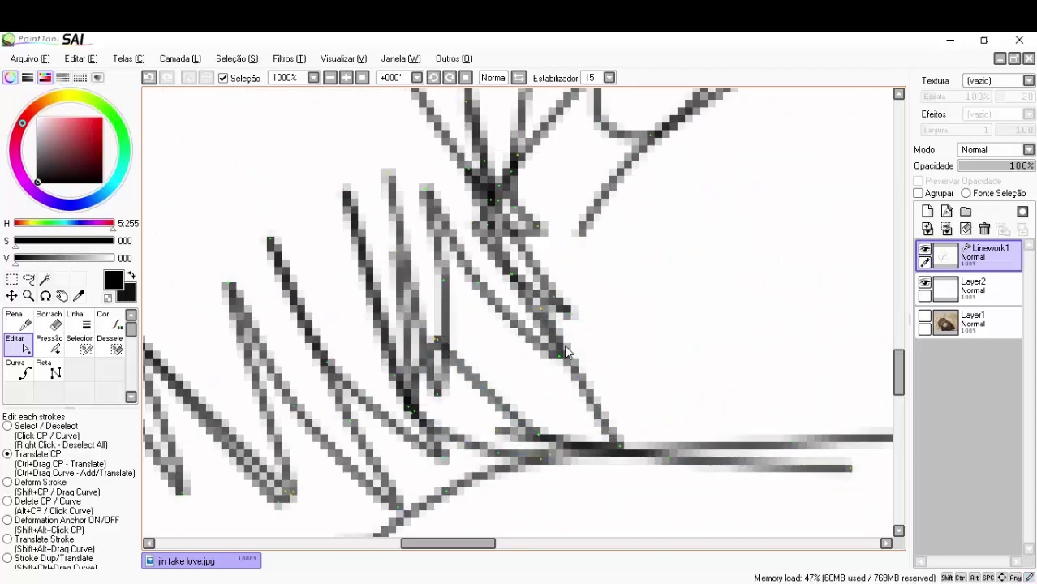
scroll(485, 414, "down", 2)
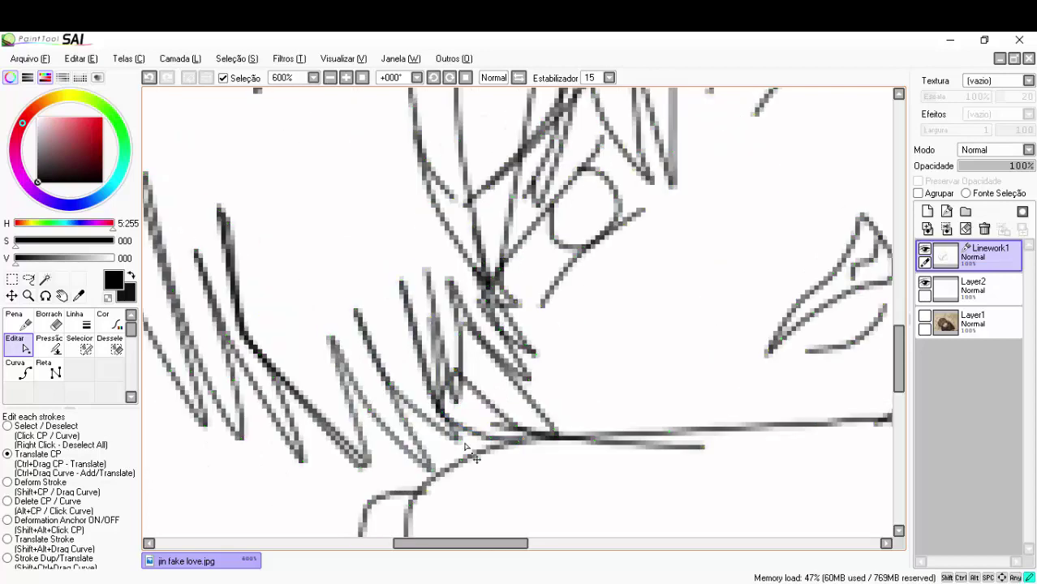
scroll(454, 445, "down", 4)
Add short curve strokes in the hair beside the upper eye and in the side lock, plus an outer curve around the cuff
key("c")
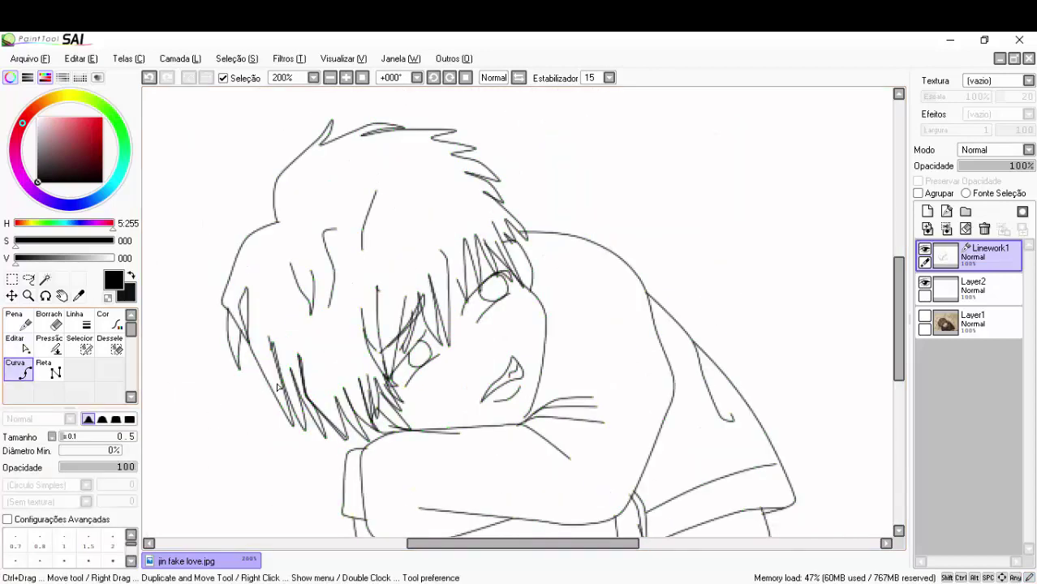
scroll(278, 388, "up", 2)
scroll(323, 451, "down", 2)
scroll(400, 259, "up", 3)
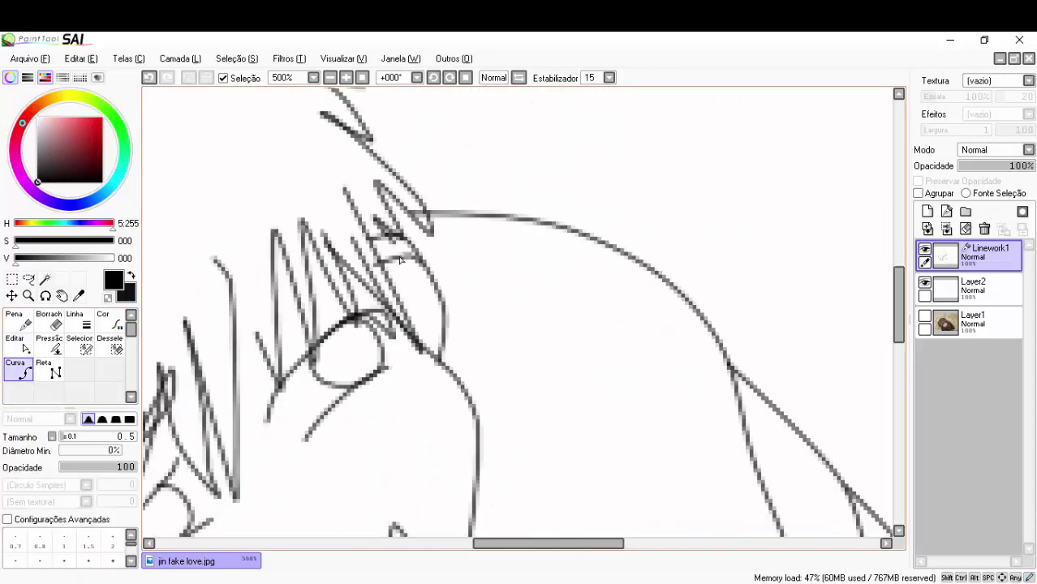
scroll(470, 296, "down", 4)
scroll(389, 244, "up", 4)
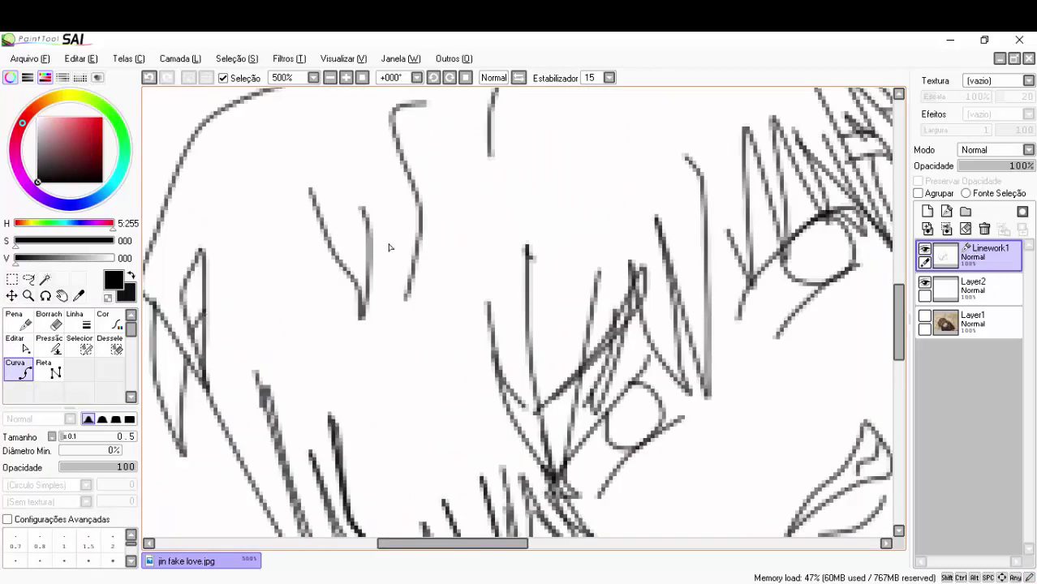
scroll(366, 420, "down", 2)
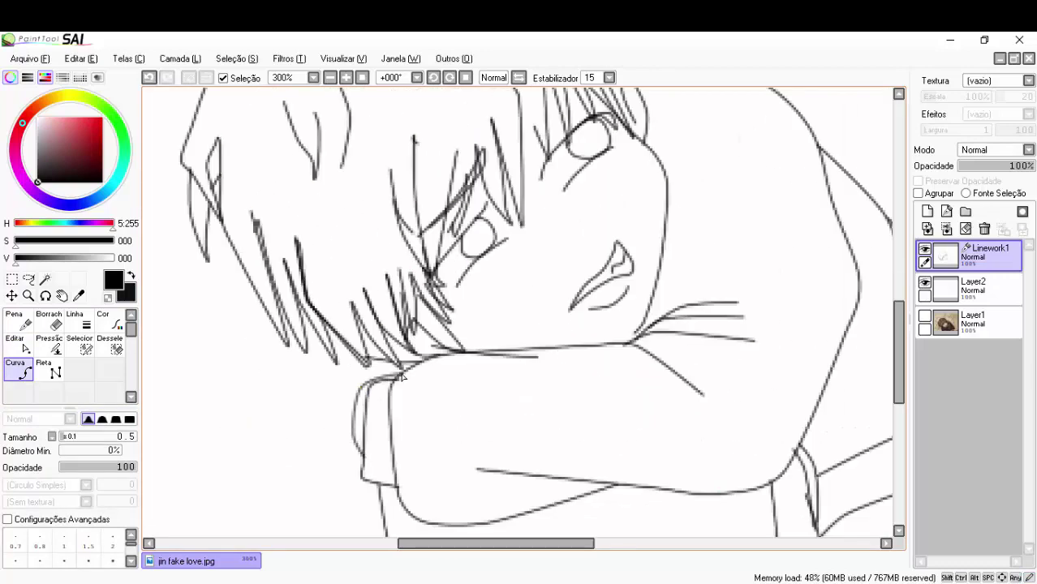
scroll(401, 377, "down", 3)
Move the start of the shoulder line under the hair tip and reshape the curve over the shoulder
scroll(387, 233, "up", 3)
key("ctrl")
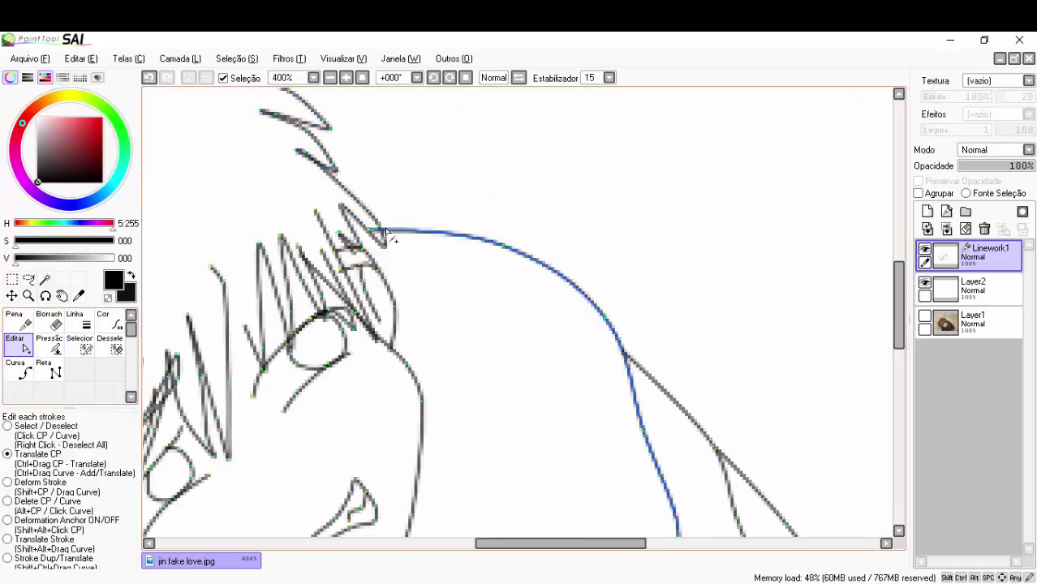
scroll(387, 234, "up", 3)
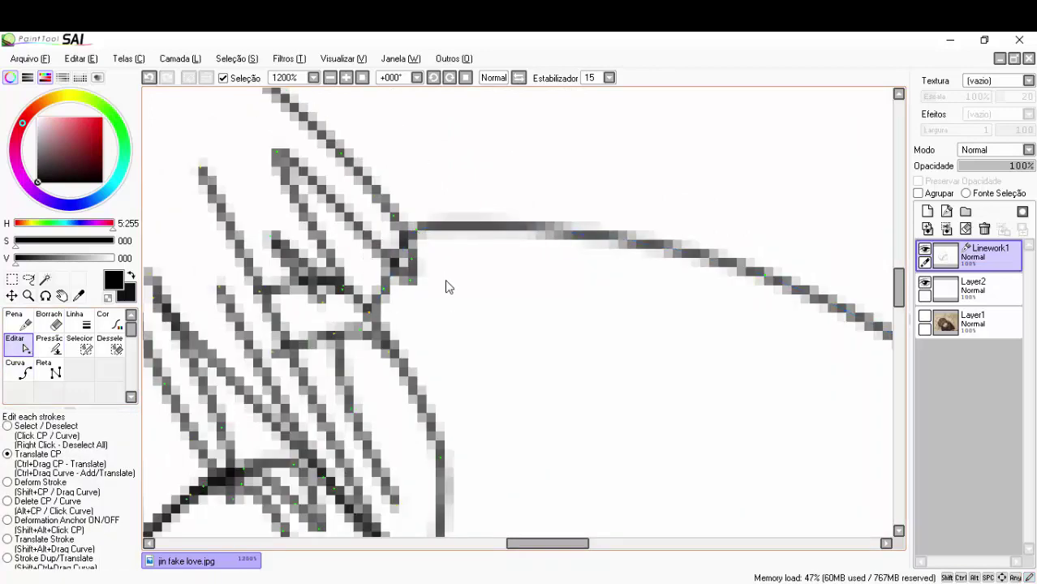
mouse_move(447, 287)
left_mouse_down()
mouse_move(444, 311)
mouse_move(382, 313)
left_mouse_up()
scroll(487, 251, "down", 4)
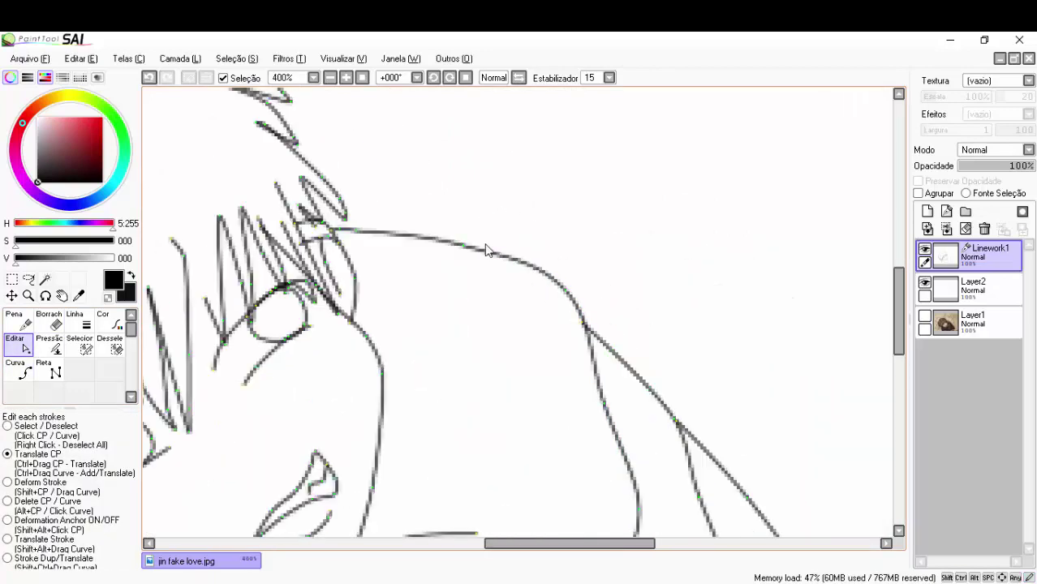
scroll(479, 246, "down", 2)
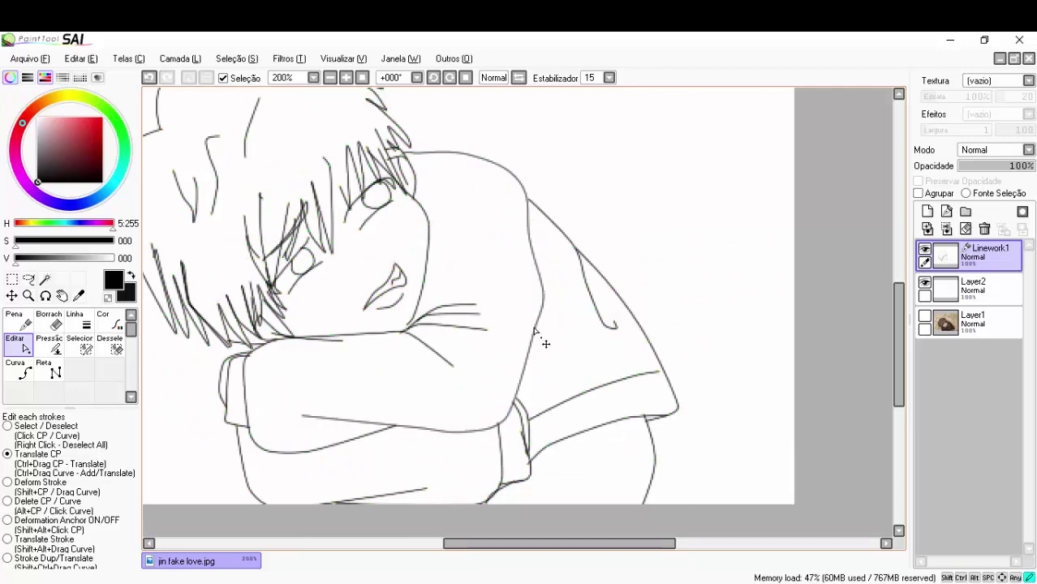
Reshape the back outline into two rounded folds and adjust the corner of the shirt hem
scroll(537, 223, "up", 2)
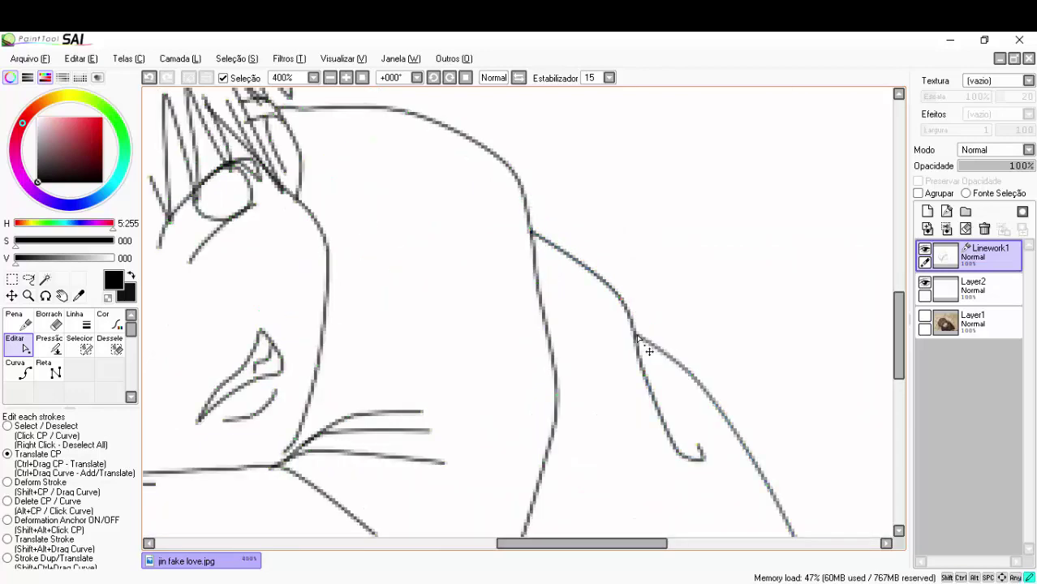
scroll(641, 333, "down", 2)
scroll(597, 419, "up", 2)
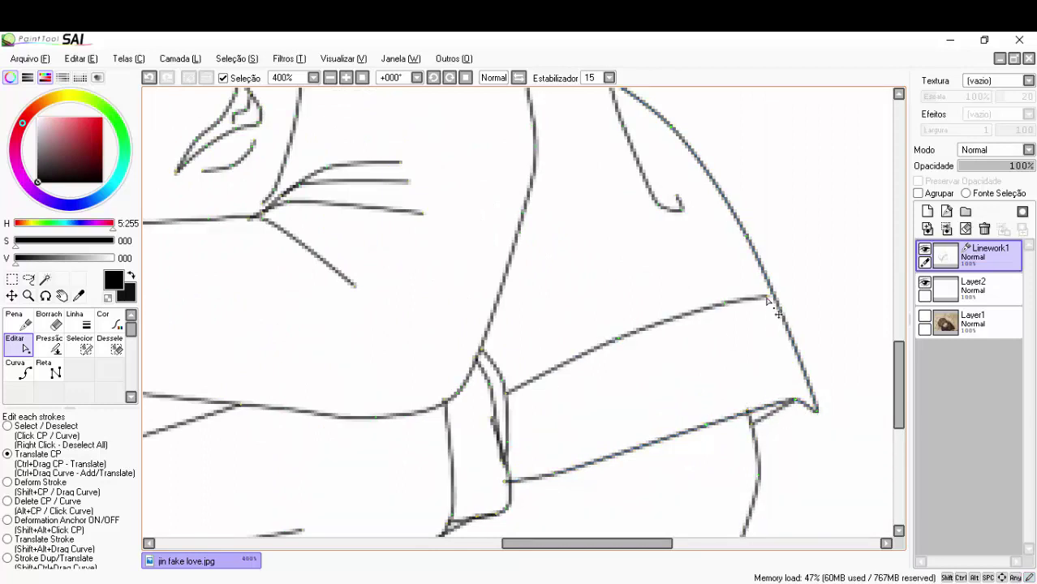
mouse_move(725, 303)
left_mouse_down()
mouse_move(625, 366)
mouse_move(621, 348)
mouse_move(620, 385)
left_mouse_up()
scroll(686, 390, "down", 3)
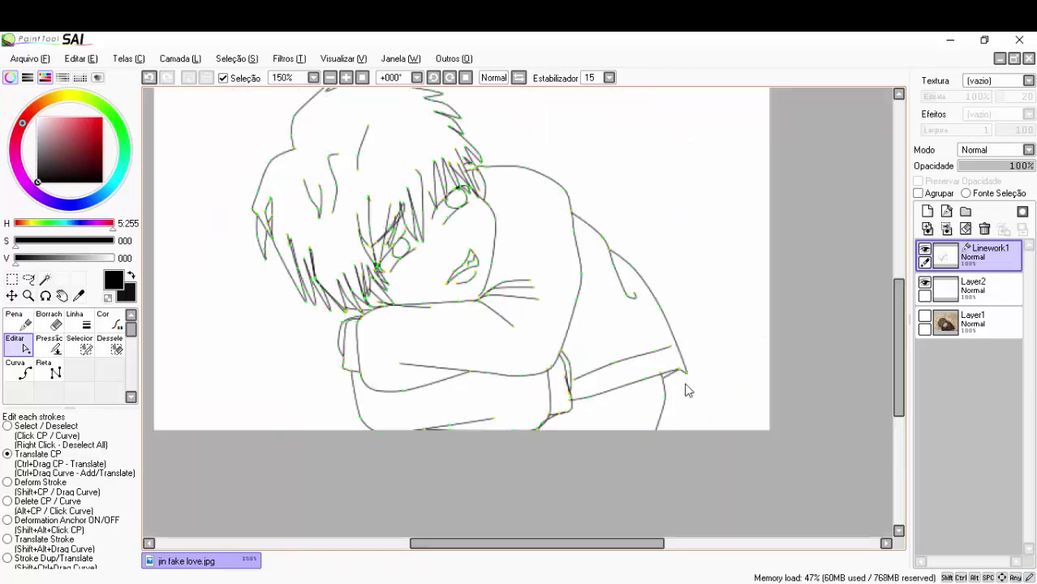
Smooth the shoulder curve and refine the upper back fold by moving their control points
scroll(689, 370, "up", 2)
scroll(689, 370, "down", 2)
scroll(660, 324, "up", 2)
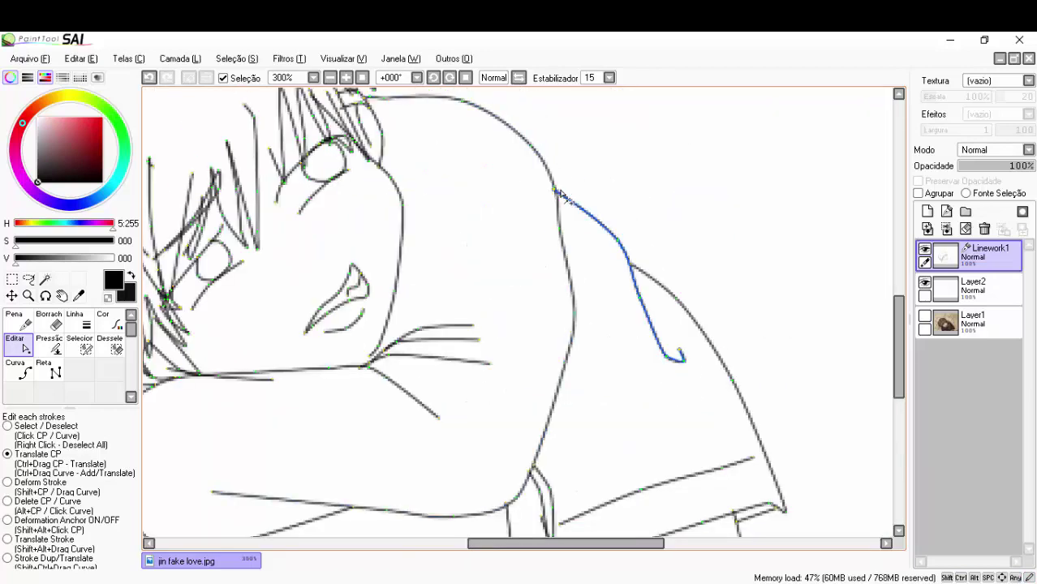
scroll(536, 284, "down", 3)
scroll(525, 273, "up", 2)
Set the drawing colour to white and draw small curve strokes beside the eyes
left_click(17, 369)
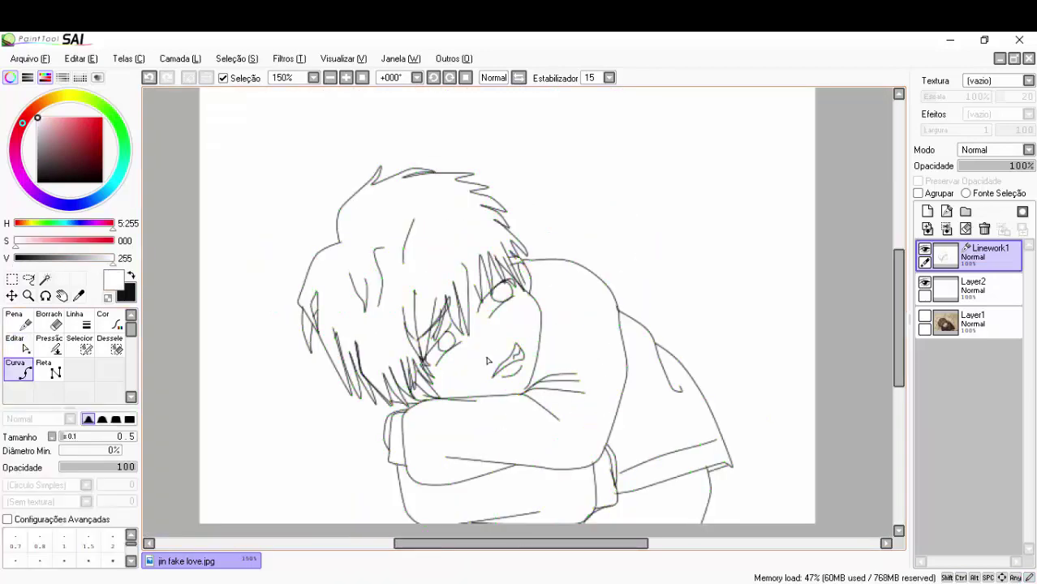
scroll(367, 393, "up", 4)
scroll(504, 216, "up", 3)
scroll(537, 360, "up", 3)
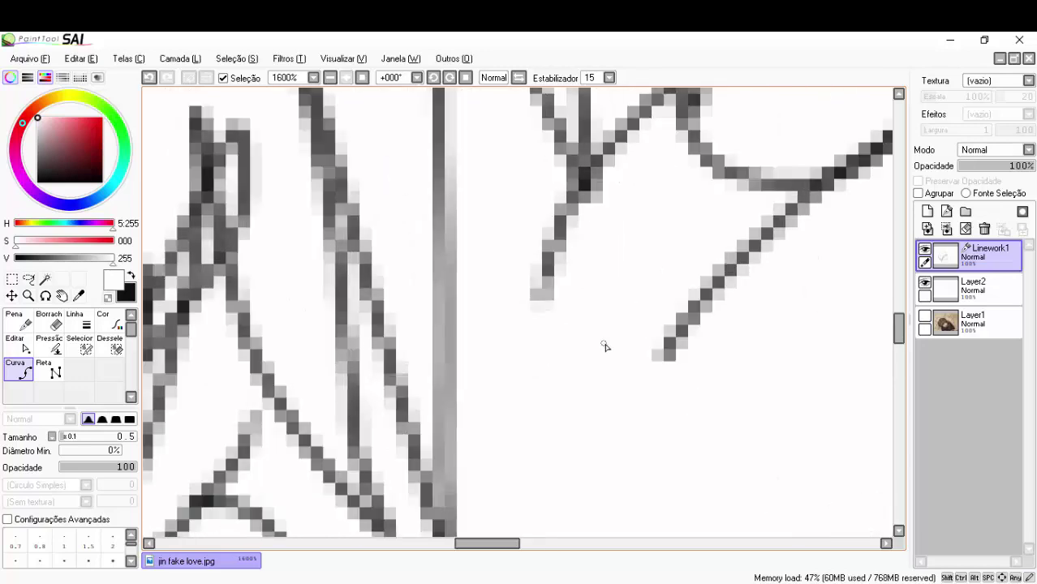
scroll(602, 347, "right", 3)
scroll(682, 344, "down", 6)
Reshape the zigzag fringe strands above the upper eye by moving their control points
left_click(18, 345)
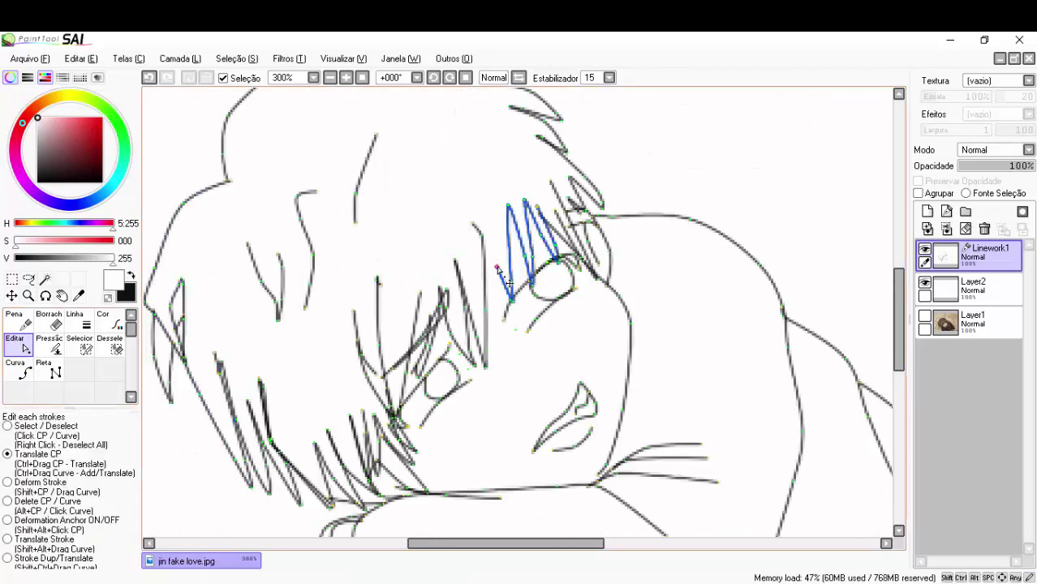
scroll(536, 300, "up", 4)
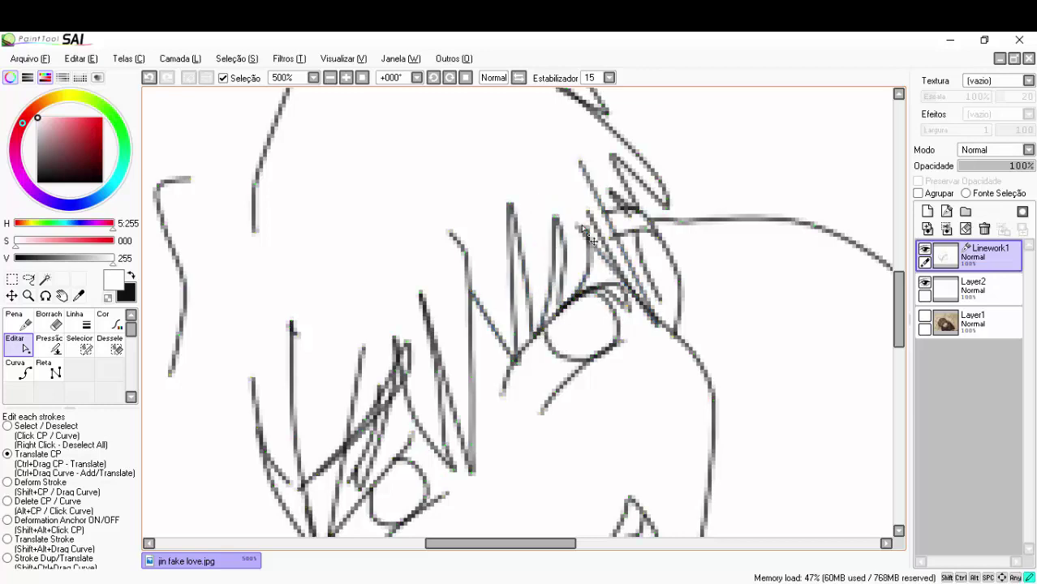
scroll(438, 277, "down", 3)
Bend the outer side hair outline into a curve and narrow the looped strand next to it
scroll(485, 371, "up", 2)
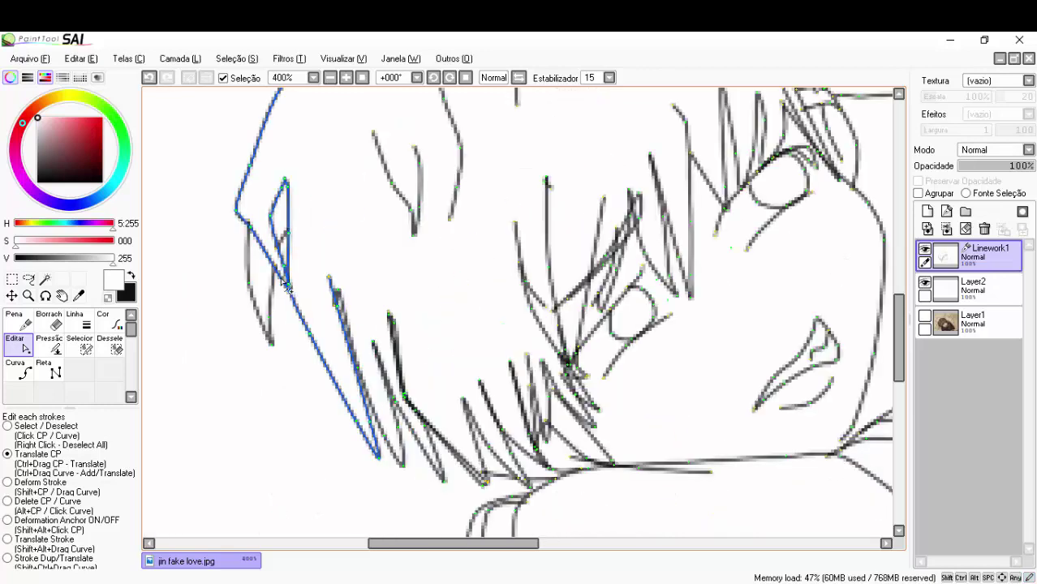
scroll(325, 360, "down", 2)
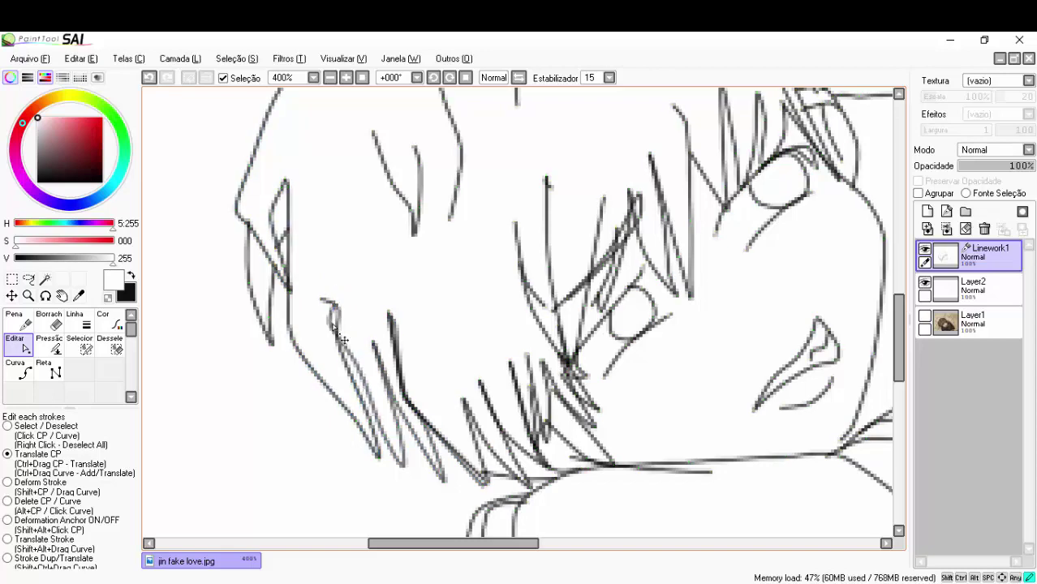
scroll(345, 317, "up", 2)
mouse_move(325, 360)
left_mouse_down()
mouse_move(345, 317)
mouse_move(305, 318)
left_mouse_up()
scroll(345, 316, "down", 2)
scroll(343, 297, "up", 2)
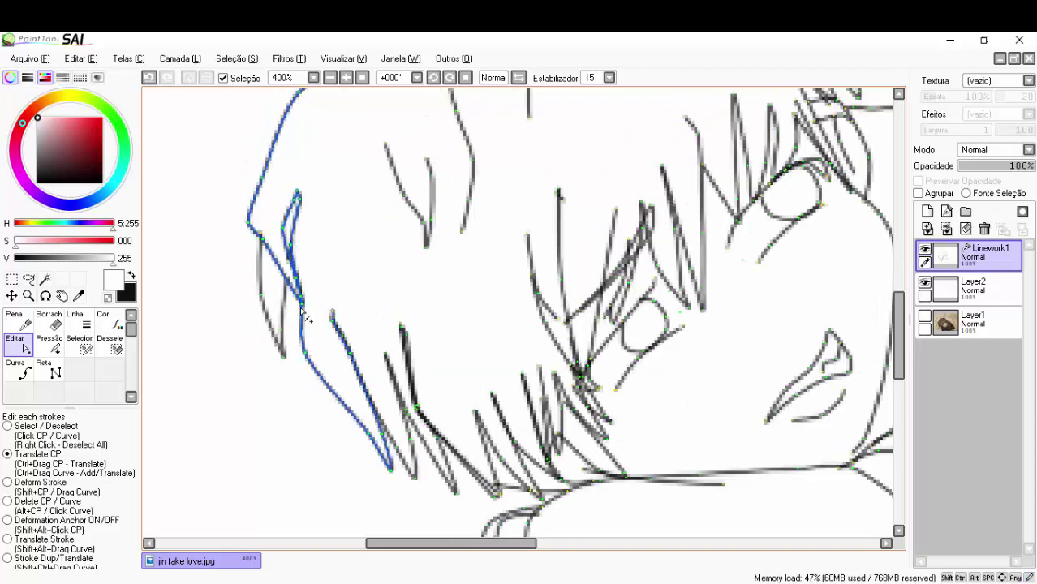
scroll(294, 306, "up", 4)
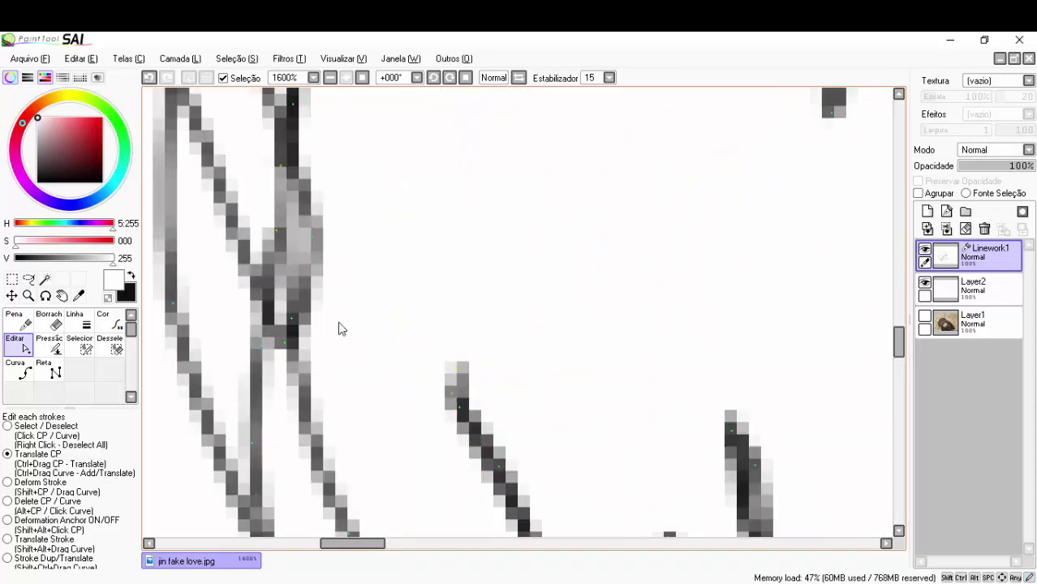
Refine the pointed strand tips along the lower side of the hair by moving their control points
scroll(340, 327, "down", 3)
scroll(295, 253, "down", 3)
scroll(389, 325, "up", 2)
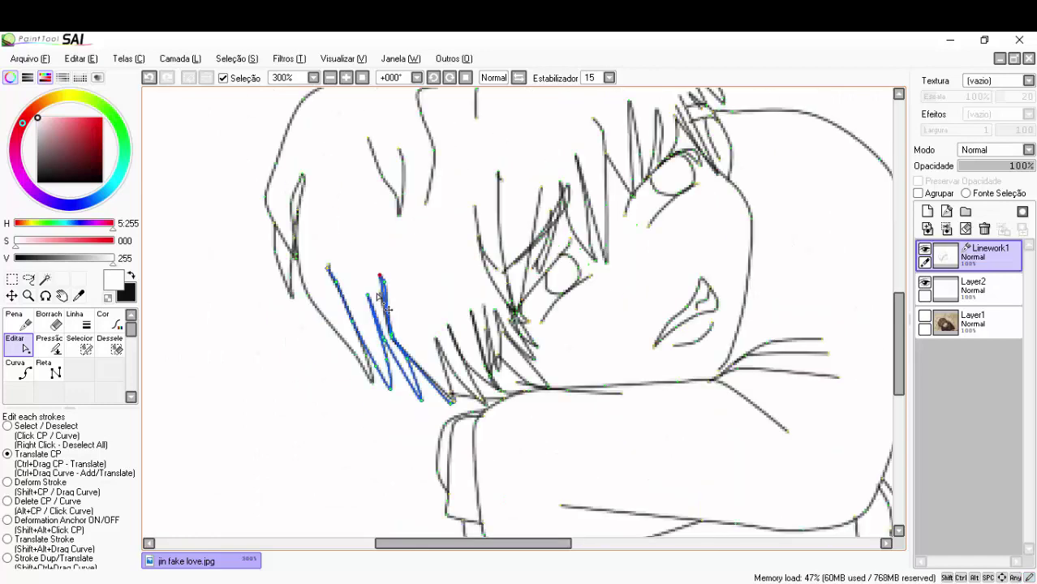
scroll(407, 341, "down", 1)
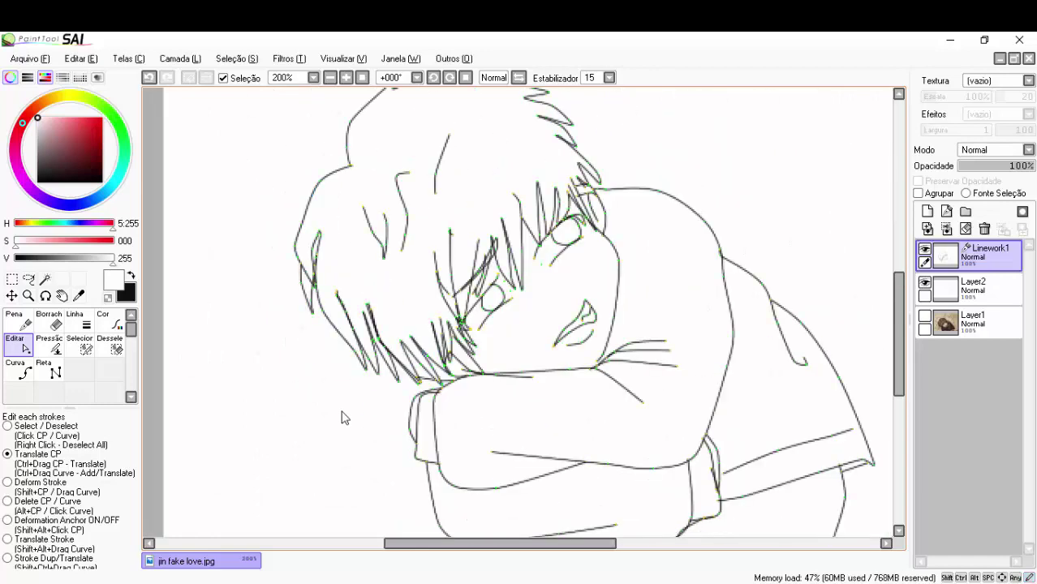
scroll(397, 369, "down", 1)
Show the Layer1 sketch and trace the rectangular shard beside the boy's back with black curve strokes
left_click(20, 371)
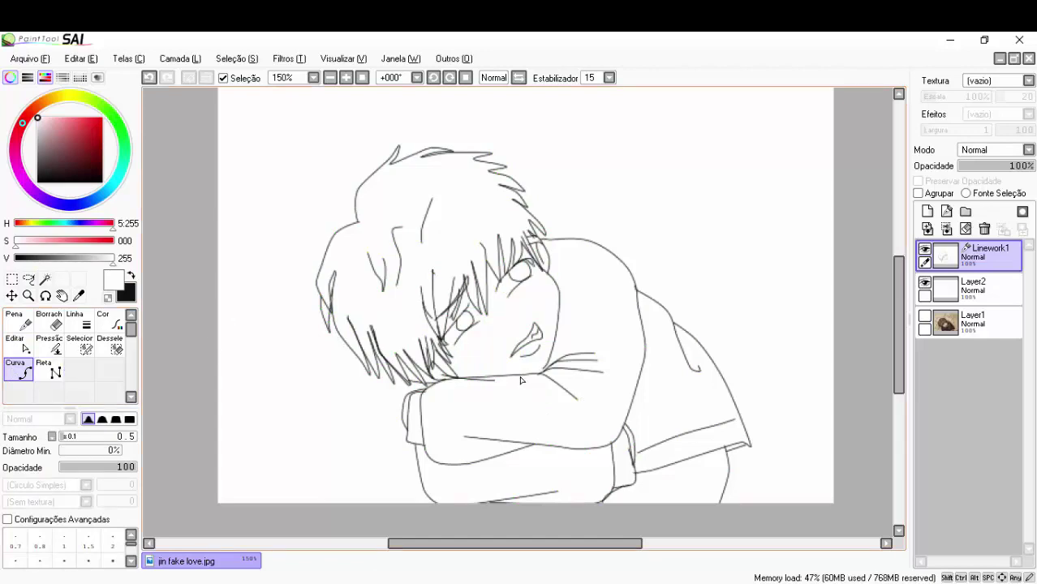
left_click(925, 316)
scroll(495, 308, "down", 2)
scroll(495, 308, "up", 6)
scroll(495, 308, "up", 1)
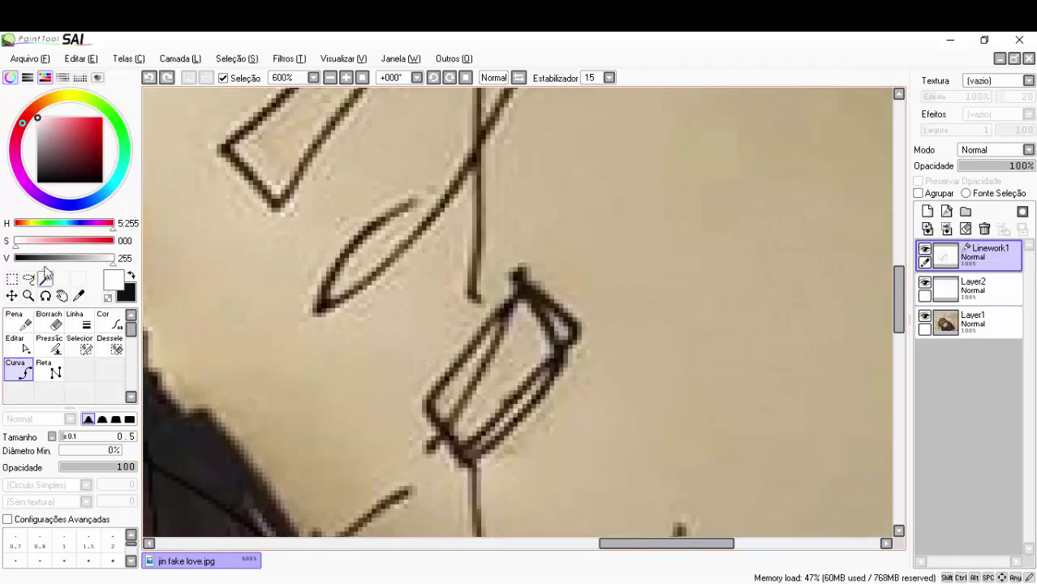
left_click_drag(503, 262, 433, 246)
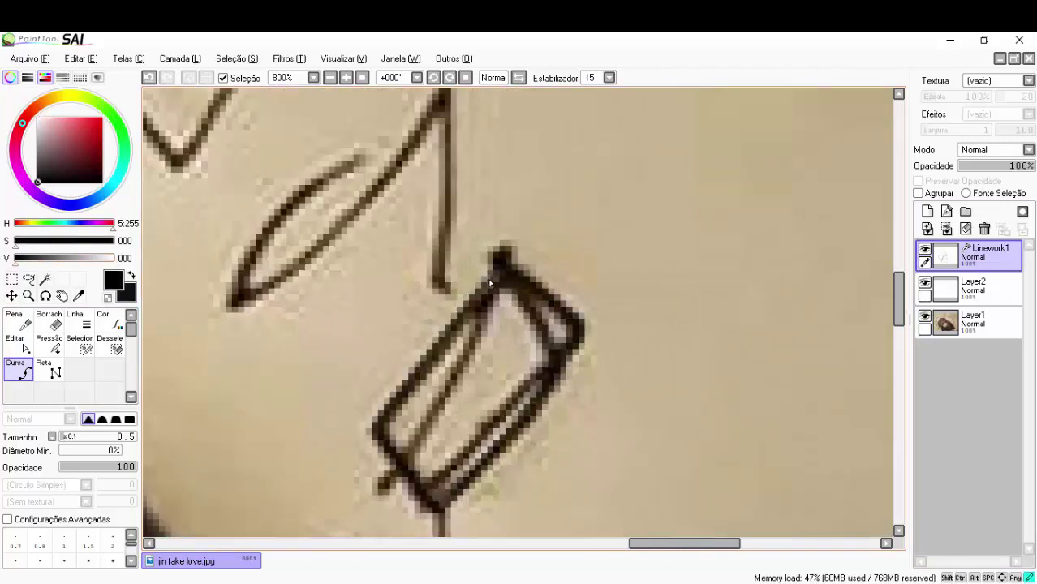
Trace the long triangular shard beside the vertical line with curve strokes, including the jagged edge on its outer side
left_click_drag(292, 91, 412, 296)
left_click(281, 351)
left_click(332, 404)
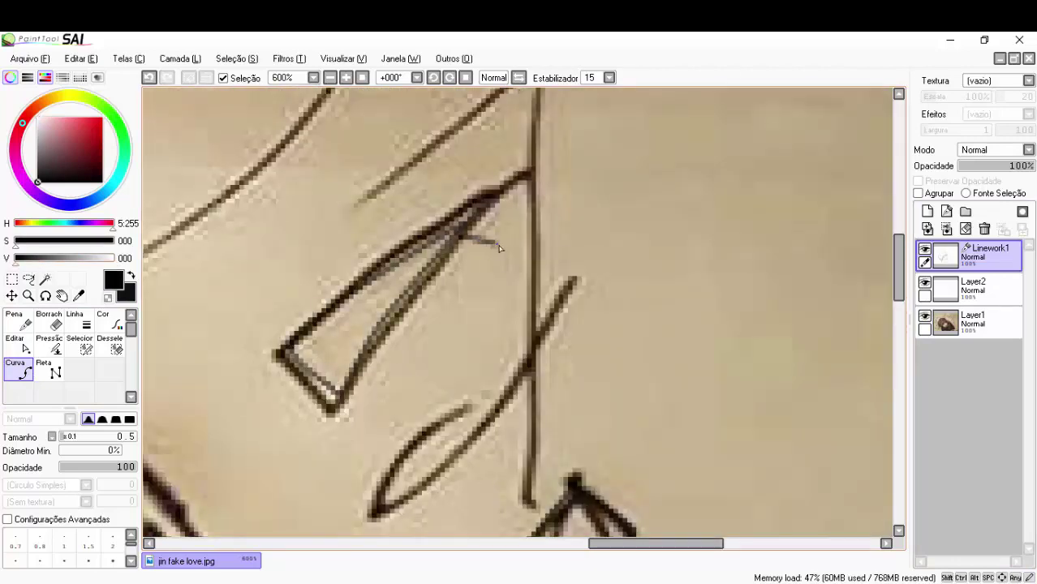
scroll(415, 305, "down", 4)
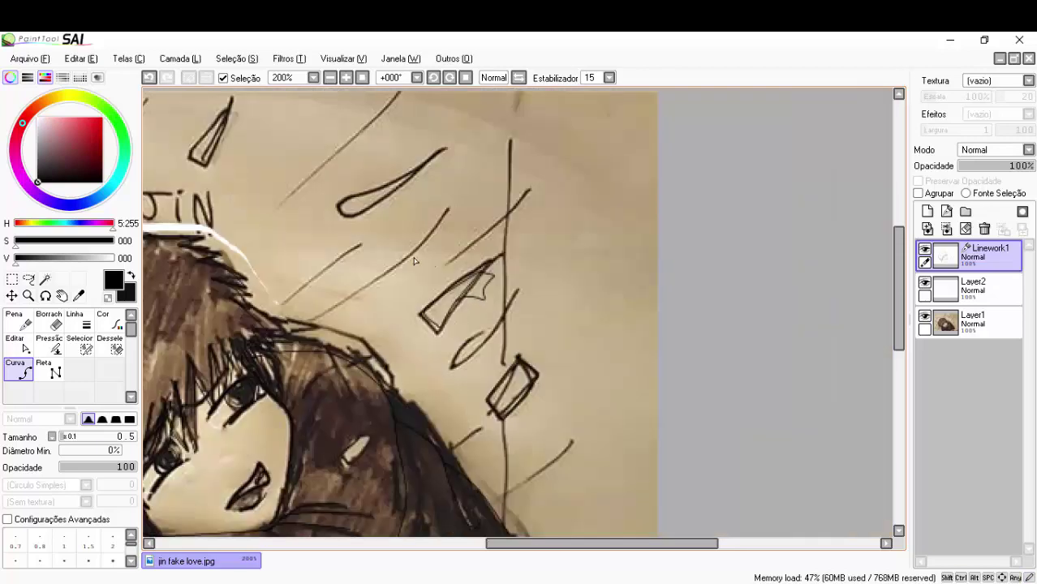
Trace the small triangular shard at the frame's upper corner and outline the slender shard outside the frame
scroll(377, 318, "up", 4)
scroll(420, 155, "down", 4)
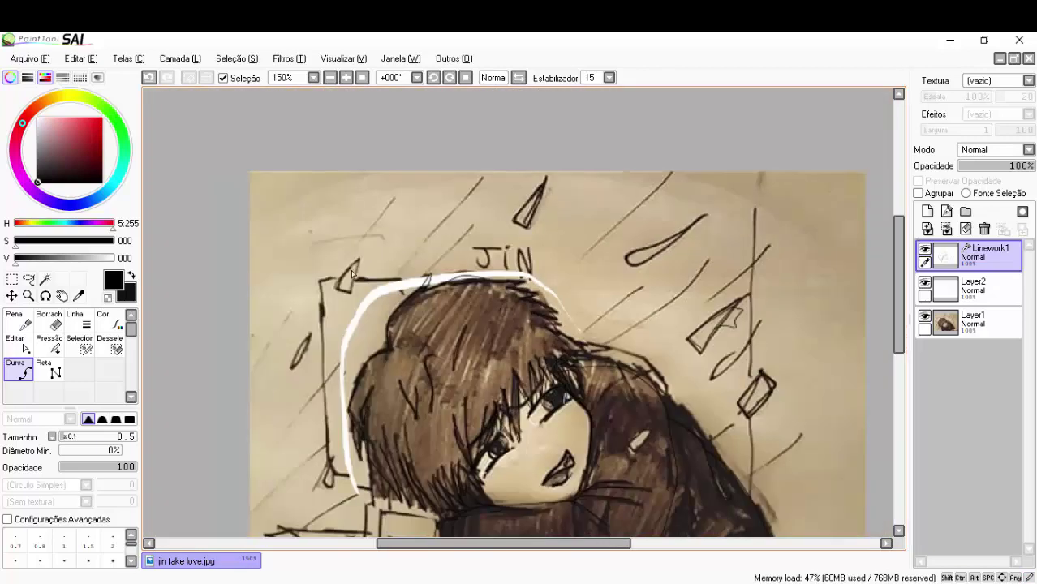
scroll(315, 337, "up", 5)
scroll(373, 323, "down", 2)
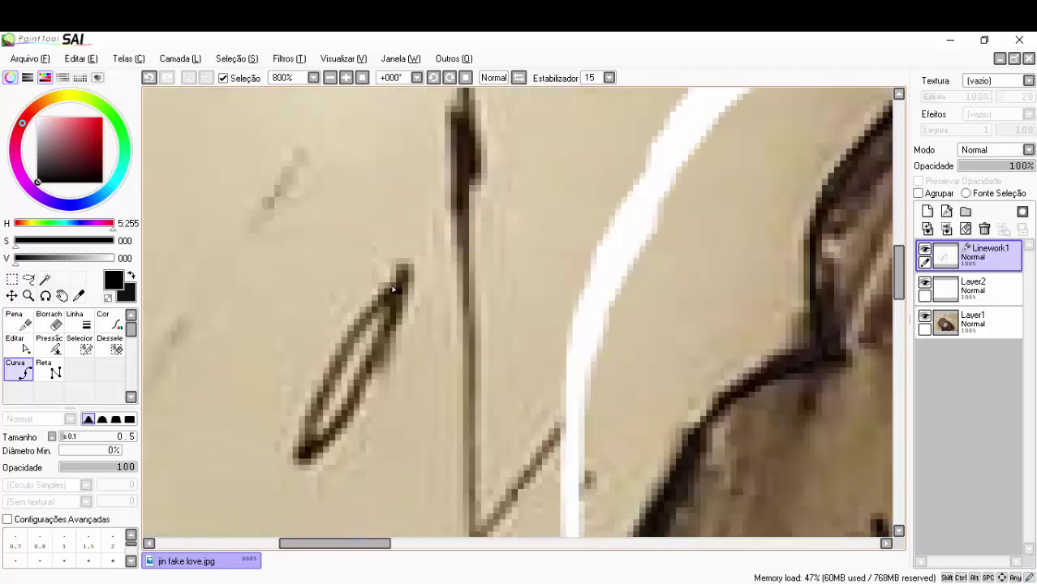
scroll(370, 212, "down", 5)
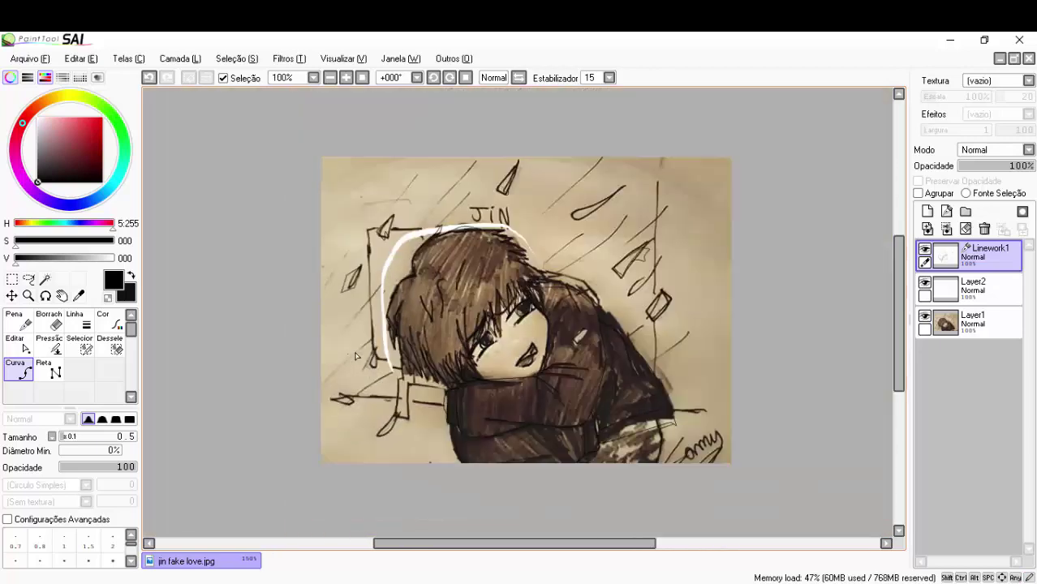
Draw a closed four-sided shard over the long raindrop above the boy's shoulder
scroll(419, 181, "up", 5)
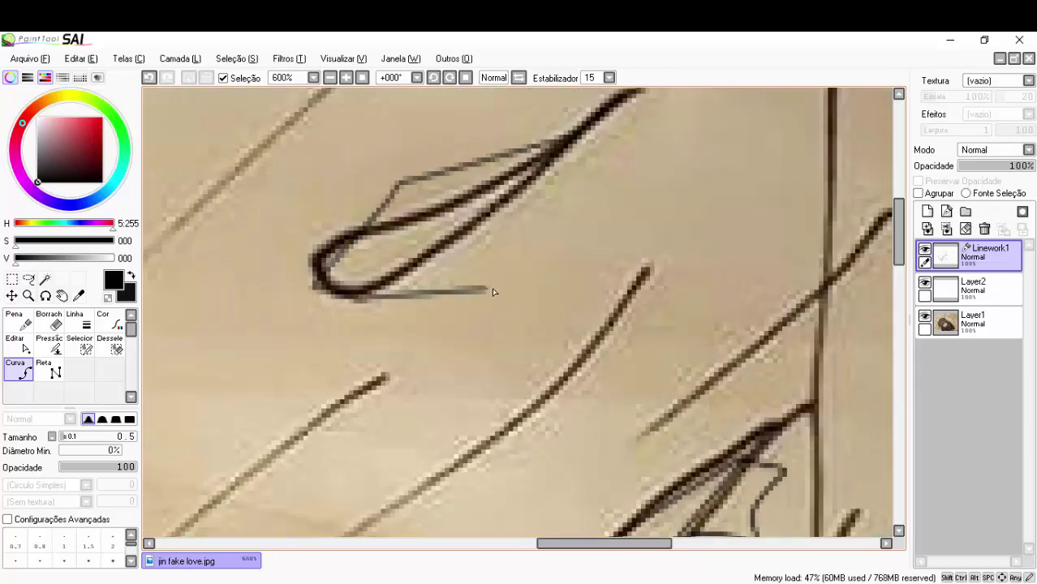
left_click(544, 272)
left_click(640, 166)
key("ctrl")
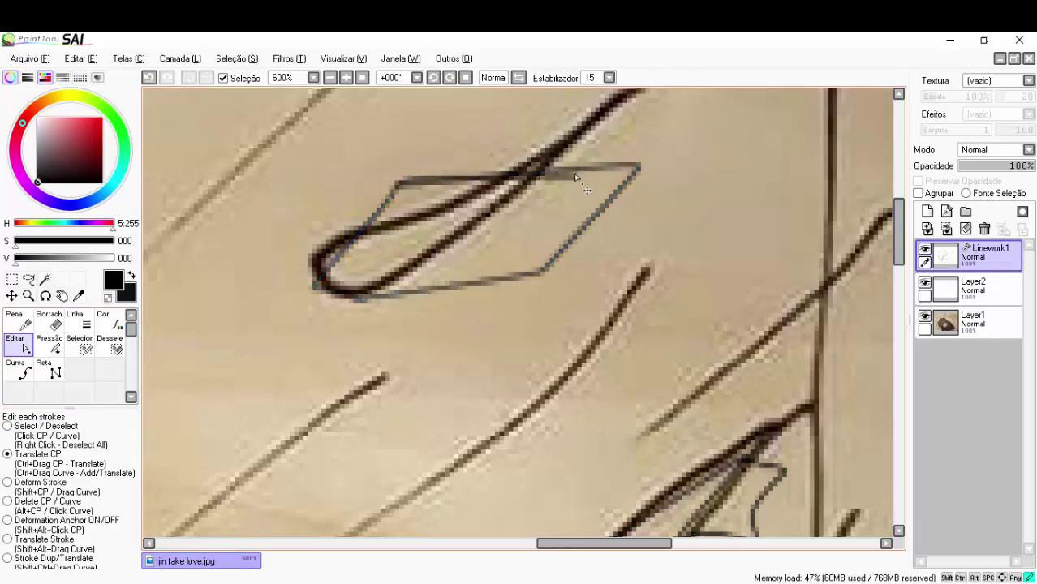
scroll(431, 187, "down", 4)
Outline the small shards around the frame's lower corner and below it, undoing a misplaced curve
scroll(310, 422, "up", 3)
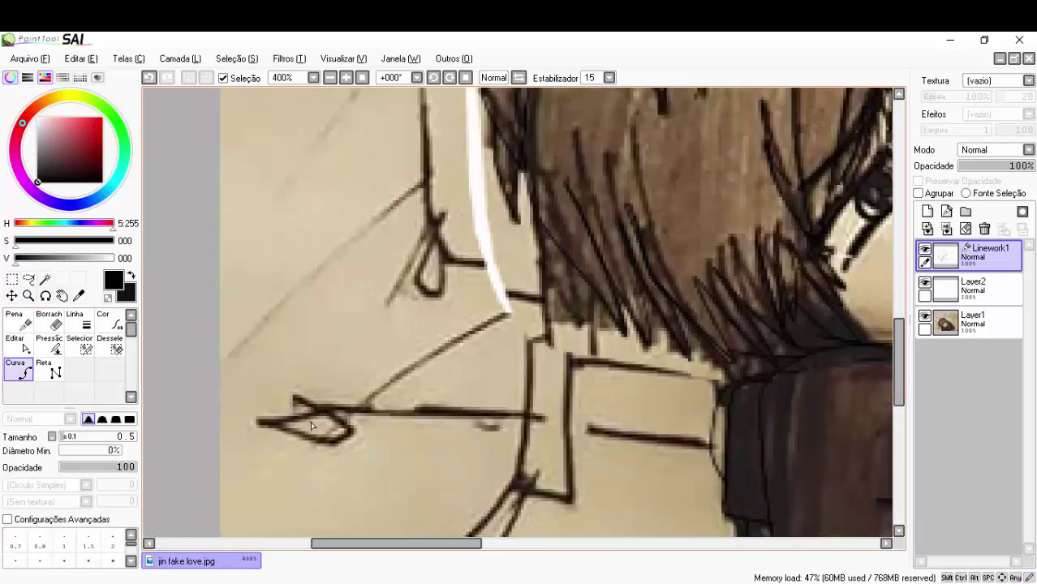
scroll(310, 421, "up", 2)
scroll(217, 423, "down", 2)
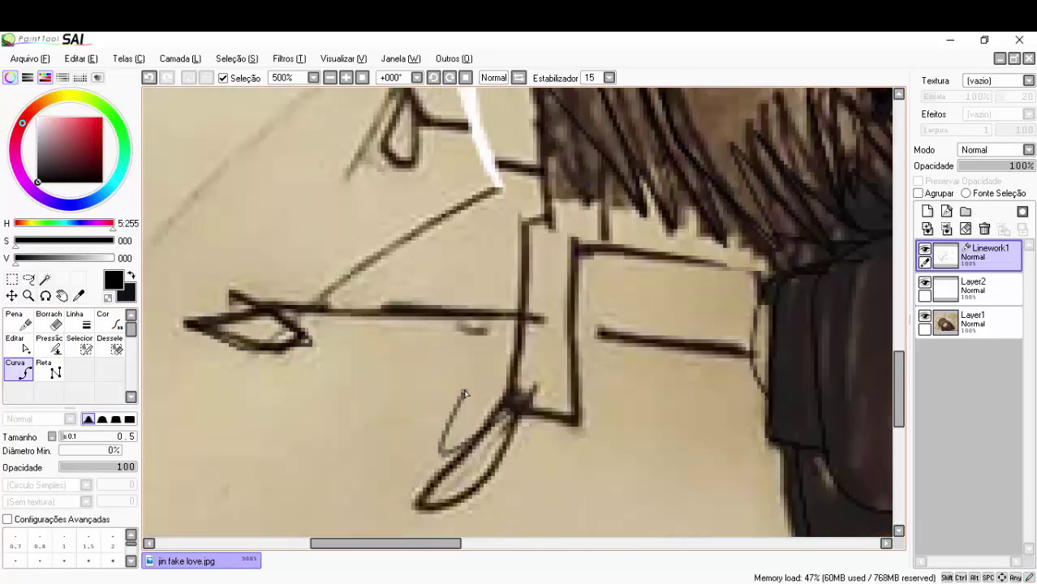
scroll(409, 462, "down", 1)
key("ctrl+z")
scroll(539, 393, "down", 3)
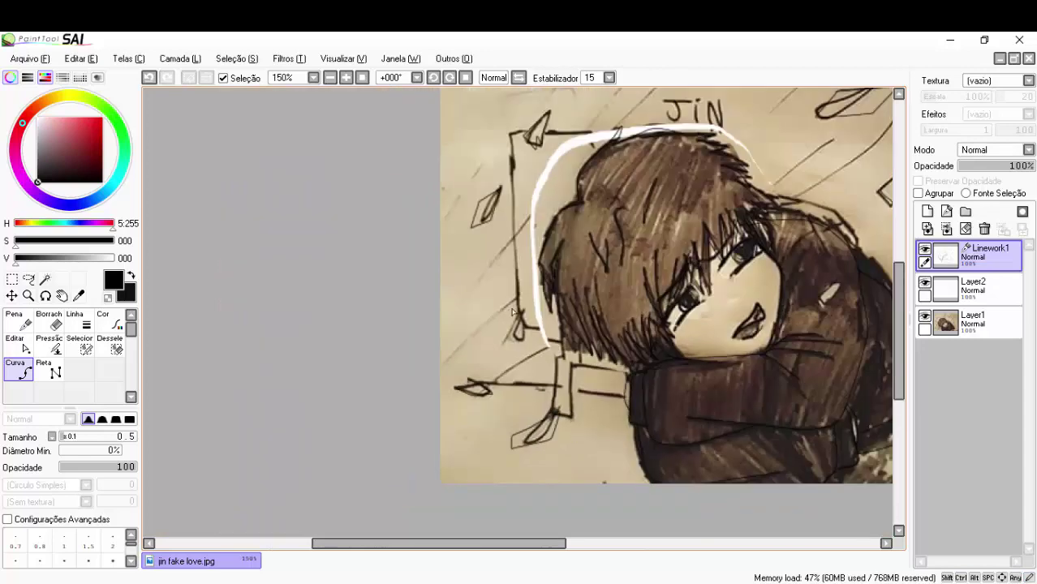
scroll(519, 325, "up", 3)
Trace the diagonal rain lines above the lettering and beside the boy's shoulder and back
scroll(504, 266, "down", 2)
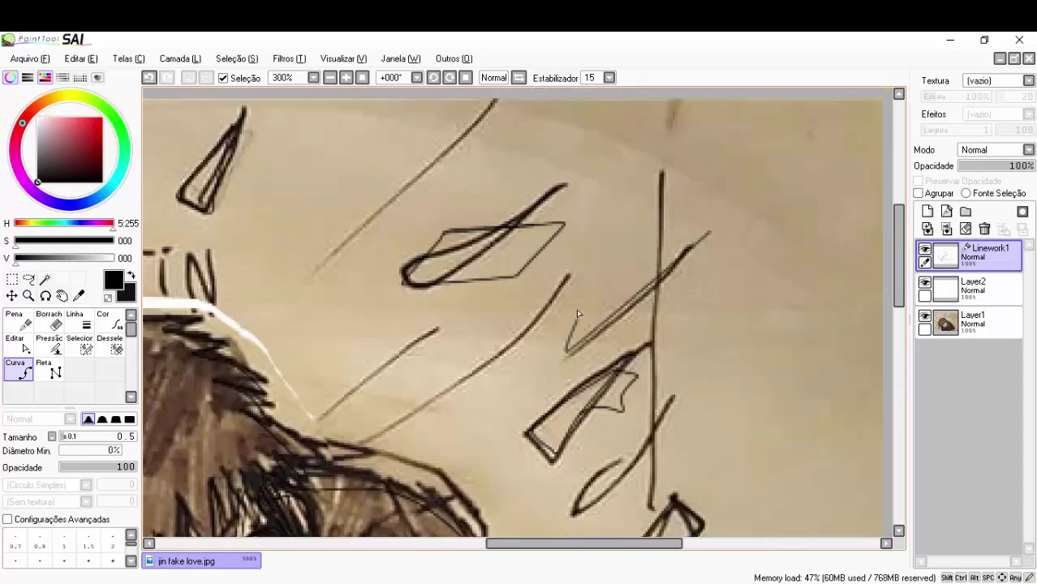
scroll(353, 402, "up", 3)
scroll(377, 338, "left", 5)
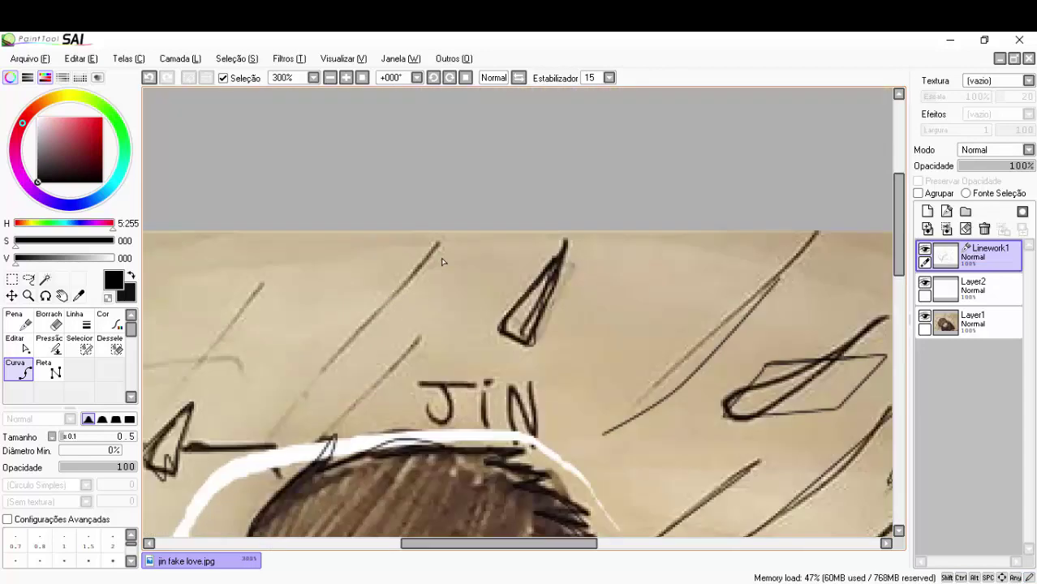
scroll(262, 293, "down", 3)
scroll(527, 325, "up", 3)
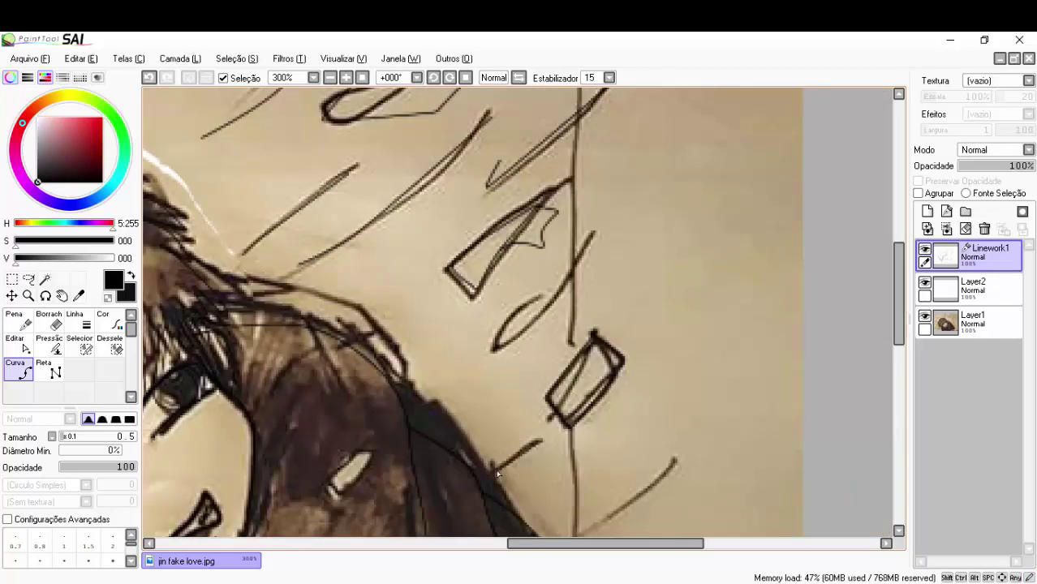
scroll(528, 324, "down", 2)
Trace the diagonal rain lines outside the frame behind the boy's head
scroll(293, 424, "down", 3)
scroll(292, 423, "up", 2)
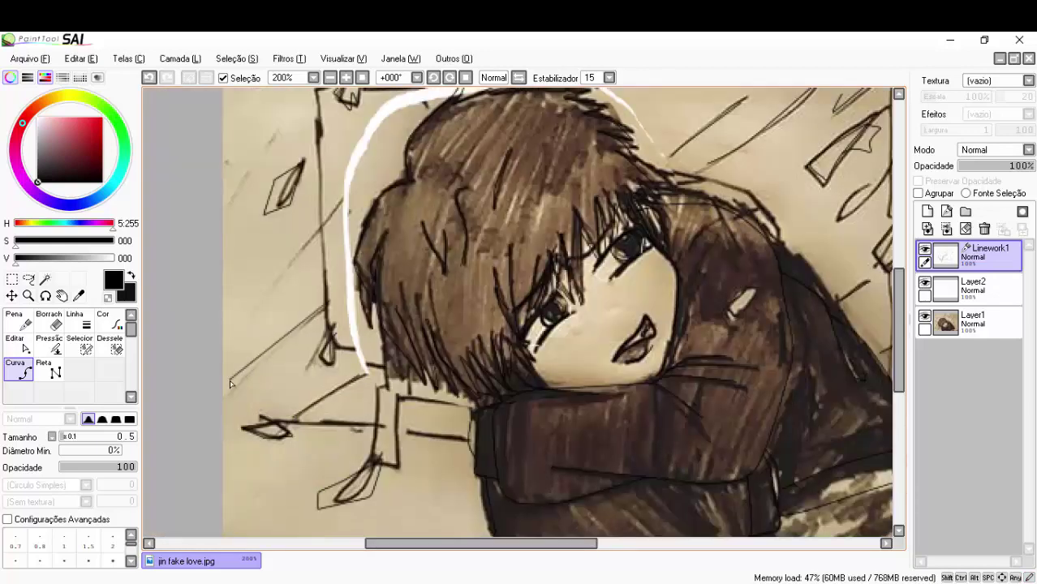
scroll(252, 314, "up", 2)
scroll(300, 400, "down", 2)
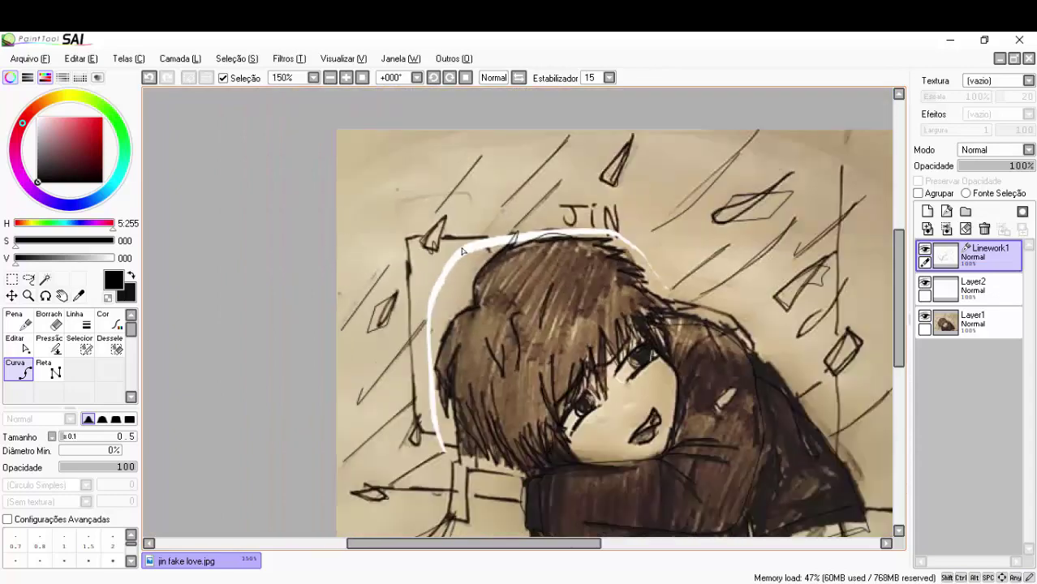
Trace the hand-lettered word "JiN" above the hair with thin black curve strokes
scroll(513, 215, "up", 5)
scroll(513, 215, "up", 2)
scroll(461, 233, "down", 2)
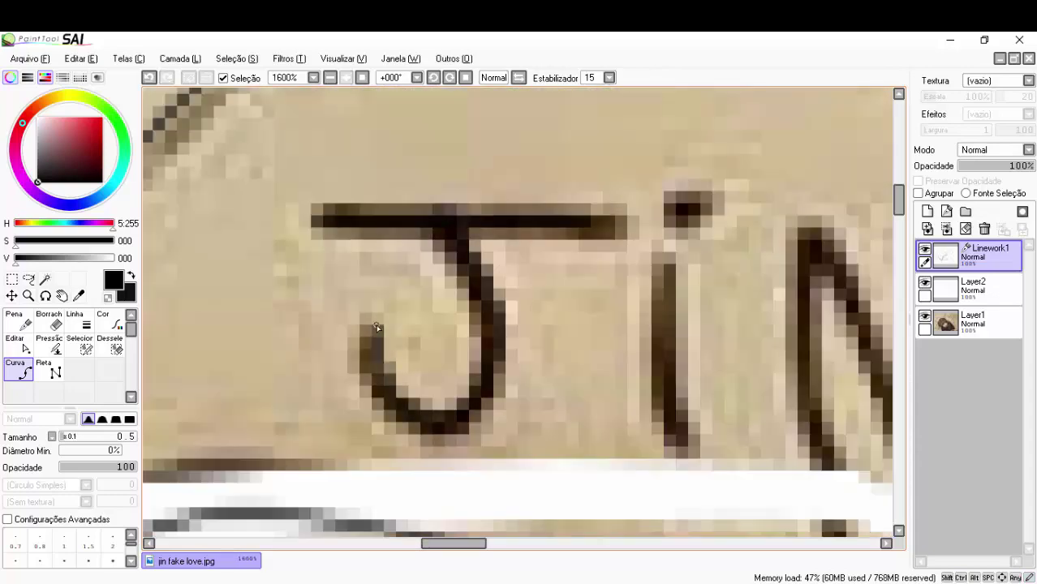
scroll(460, 236, "up", 2)
scroll(457, 201, "down", 2)
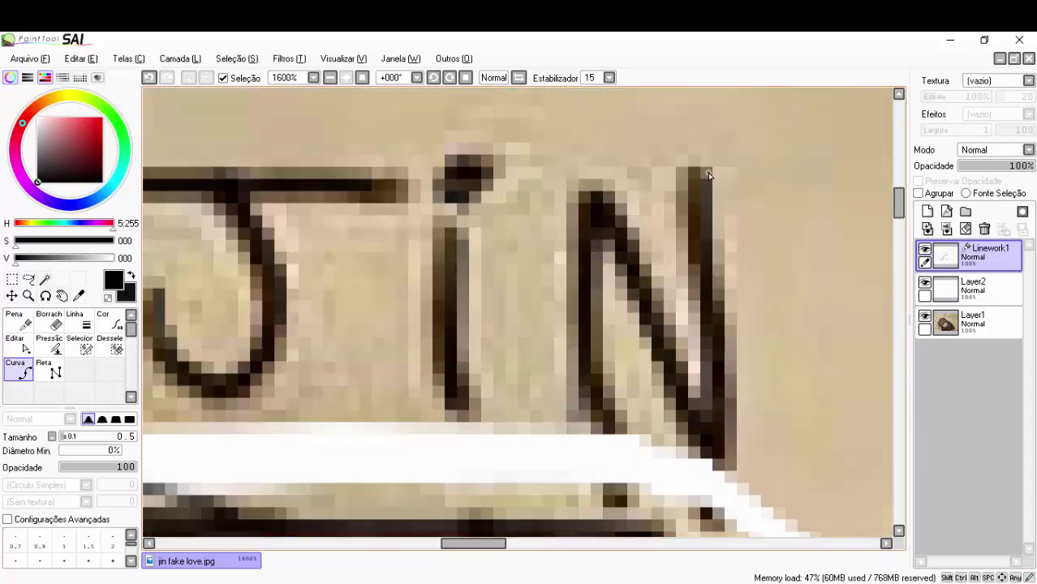
Draw the horizontal ground line behind the boy across the canvas and hide the Layer1 sketch
scroll(731, 374, "down", 4)
scroll(743, 382, "up", 3)
scroll(793, 338, "down", 3)
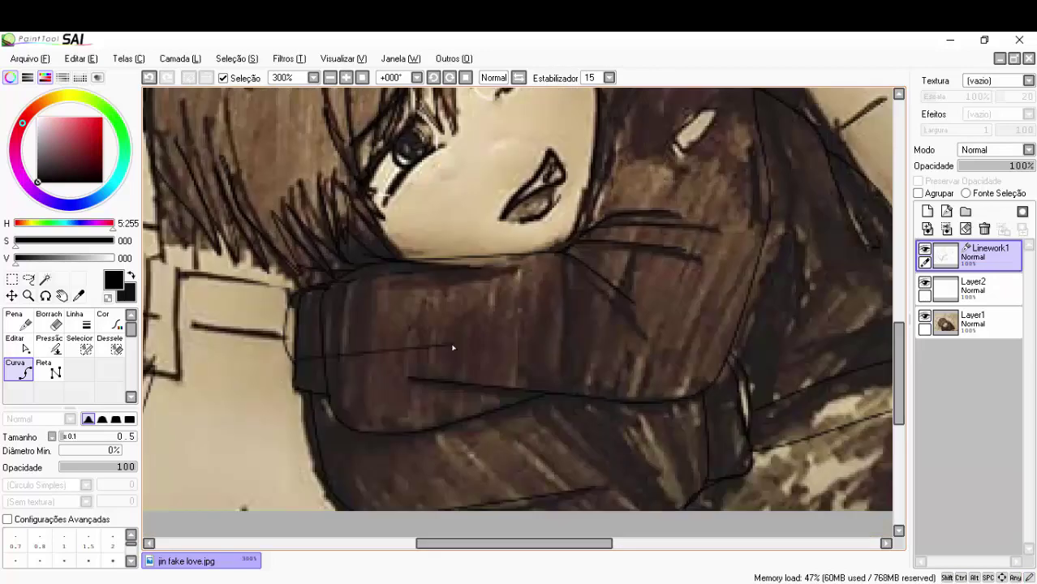
scroll(239, 350, "down", 1)
left_click(925, 316)
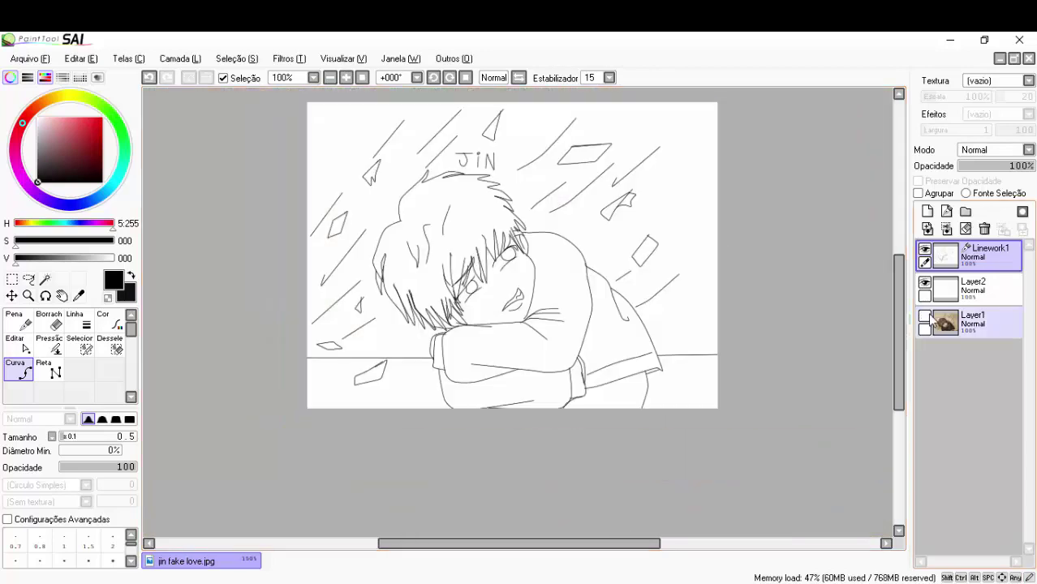
Show the Layer1 sketch again and trace the post lines between the hair, the sleeve cuff and the ground line
left_click(926, 316)
scroll(645, 335, "up", 5)
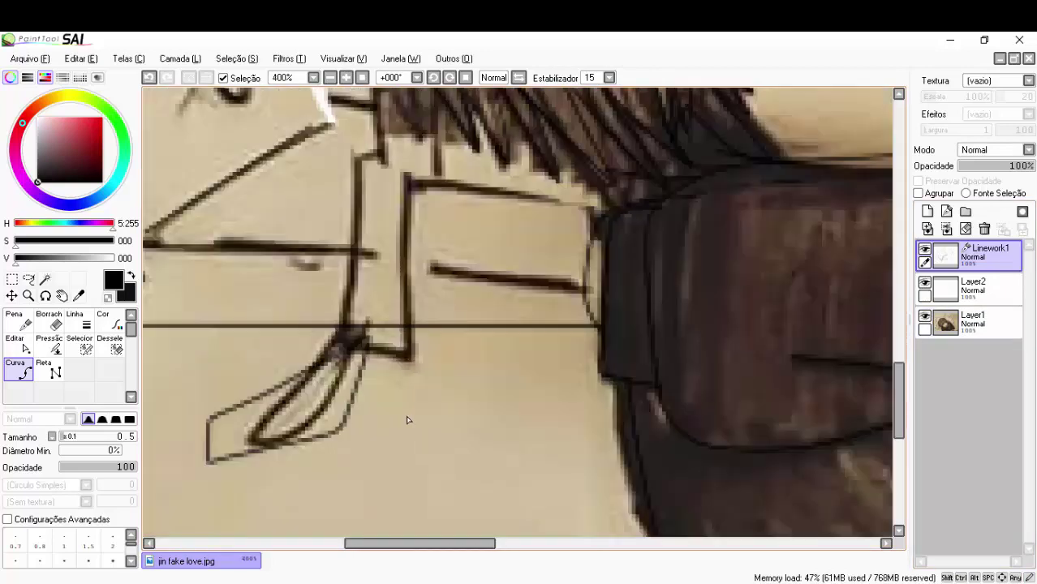
scroll(426, 236, "down", 1)
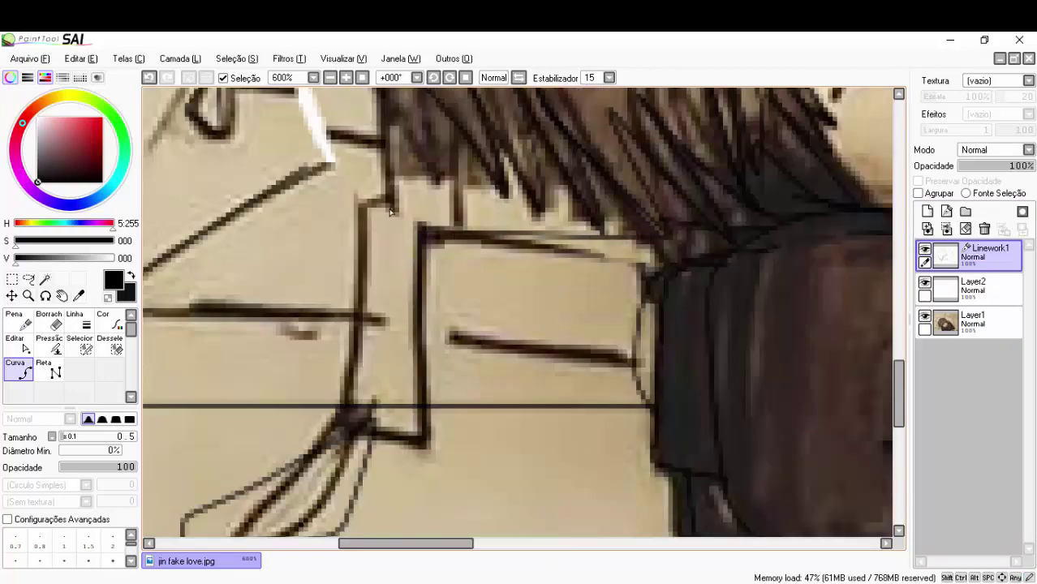
scroll(352, 432, "down", 2)
scroll(488, 310, "up", 1)
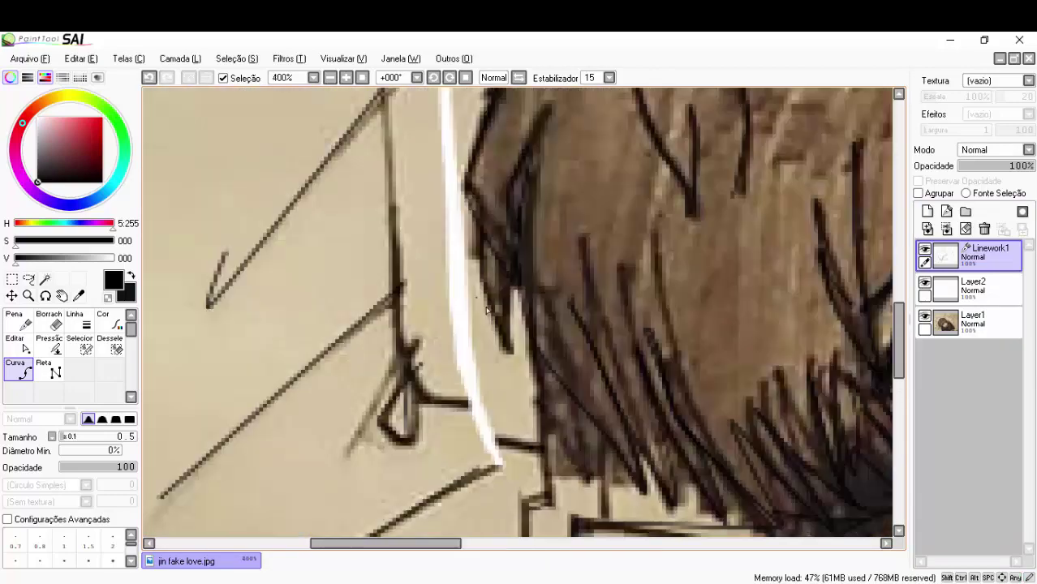
Trace the frame edges around the head and the long vertical line behind the back, and hide Layer1
scroll(421, 222, "down", 2)
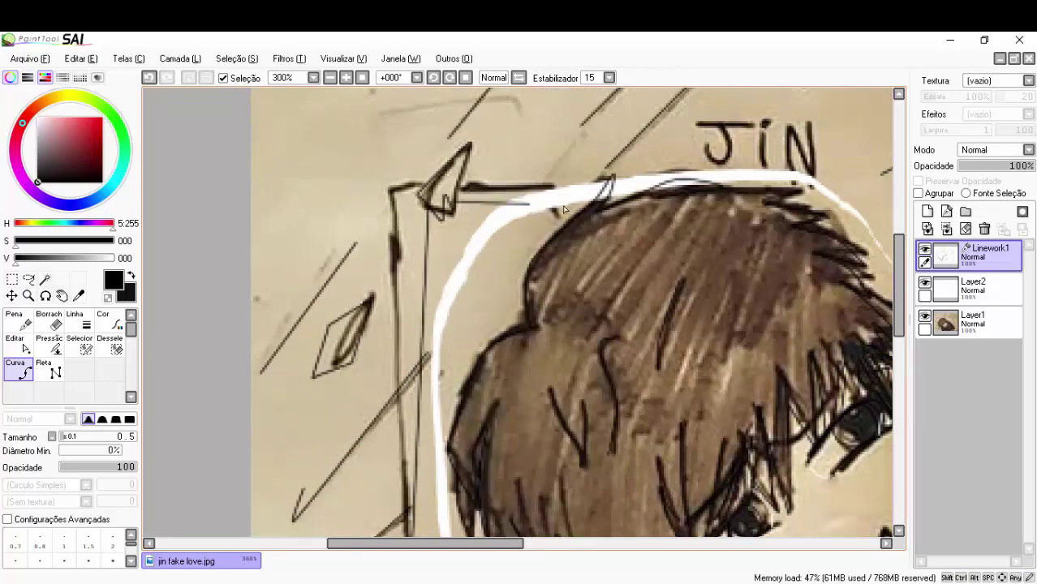
scroll(605, 191, "down", 3)
left_click(925, 315)
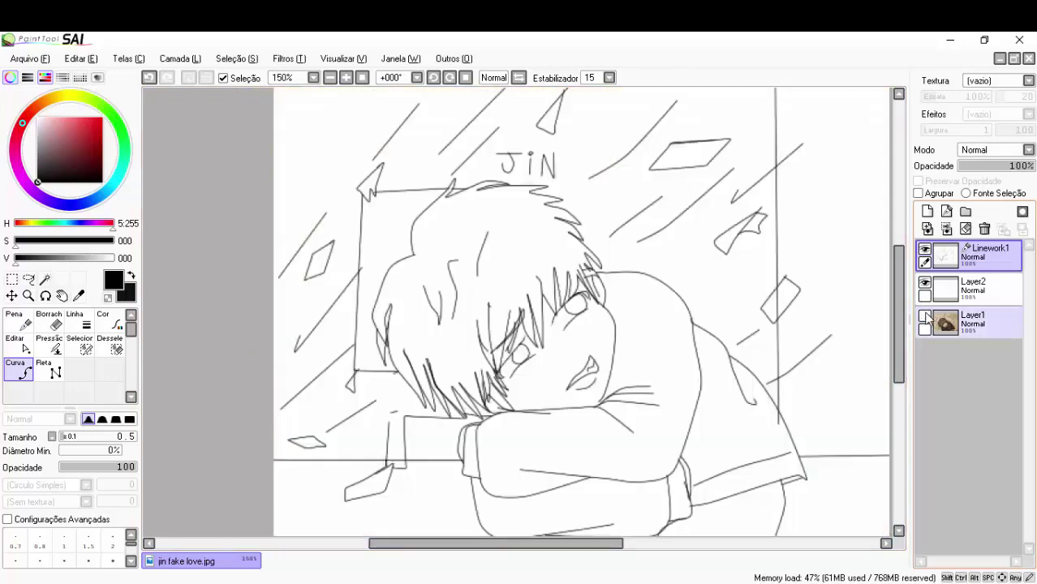
Compare the traced linework with the scanned sketch by repeatedly showing and hiding Layer1, leaving it hidden
left_click(925, 315)
scroll(421, 341, "up", 4)
scroll(395, 491, "down", 3)
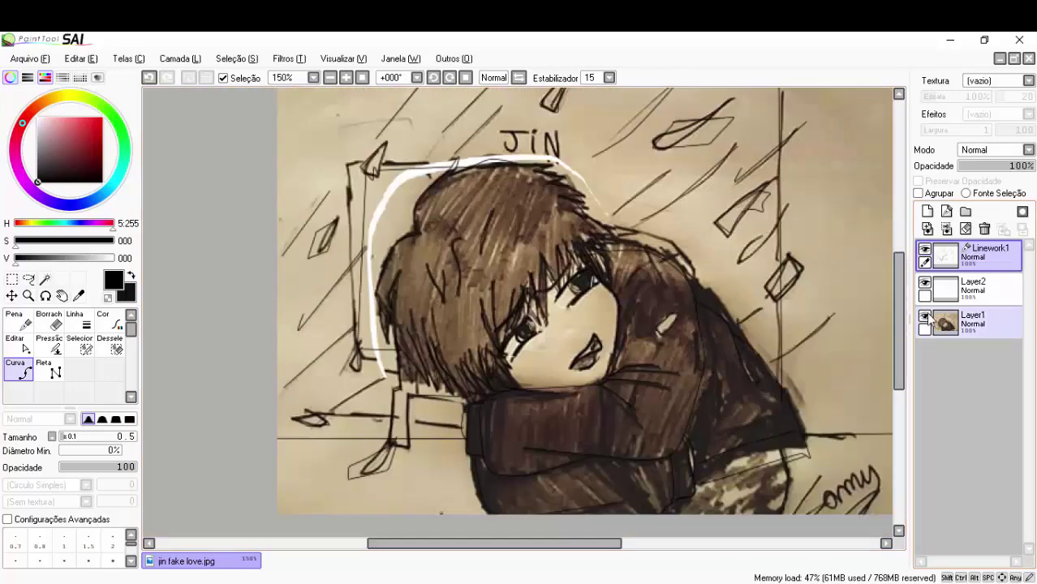
left_click(925, 315)
left_click(926, 315)
scroll(461, 418, "up", 4)
scroll(461, 418, "down", 4)
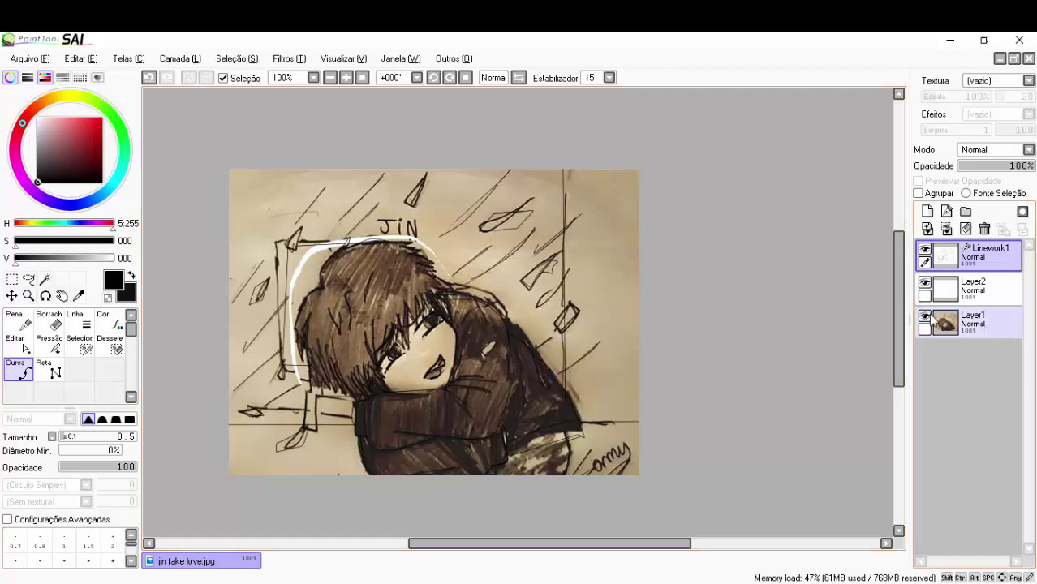
left_click(926, 315)
Select the insides of both irises and the small dark lash corner on Linework1 with the Magic Wand
left_click(45, 279)
scroll(390, 359, "up", 4)
left_click(406, 348)
left_click(578, 188)
scroll(576, 190, "up", 4)
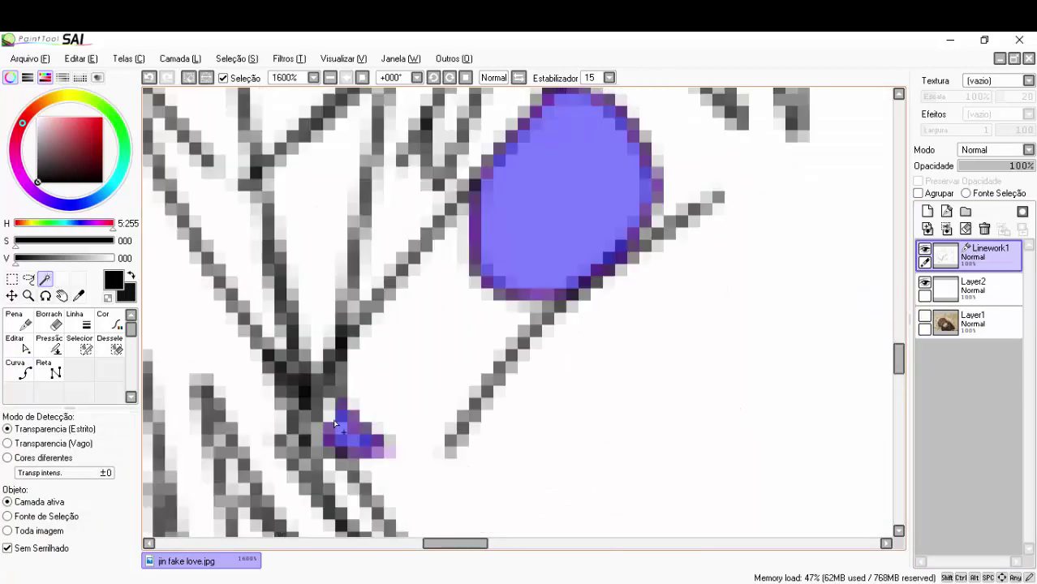
scroll(577, 190, "down", 5)
Fill the selected irises and lash areas with black on Layer2
left_click(974, 286)
left_click(79, 345)
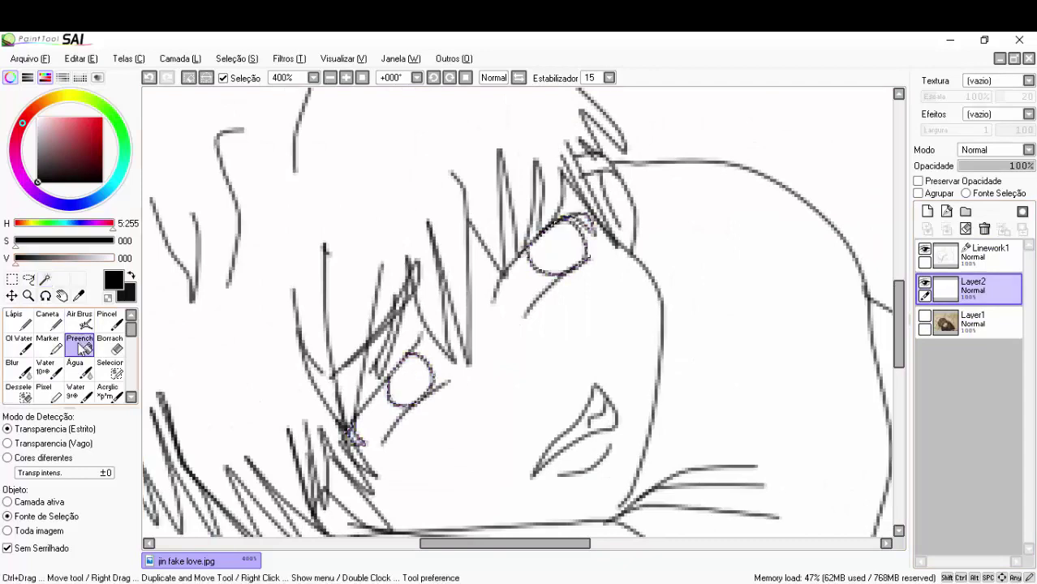
left_click(410, 380)
left_click(567, 252)
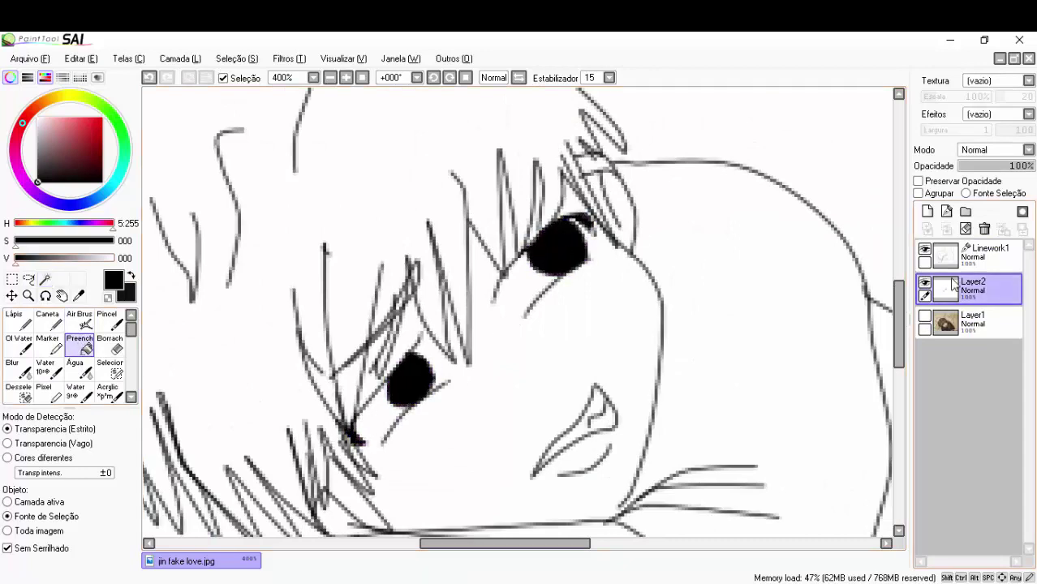
Draw the slanted eyebrow across the bangs with thin curve strokes on Linework1
left_click(974, 256)
scroll(341, 232, "down", 5)
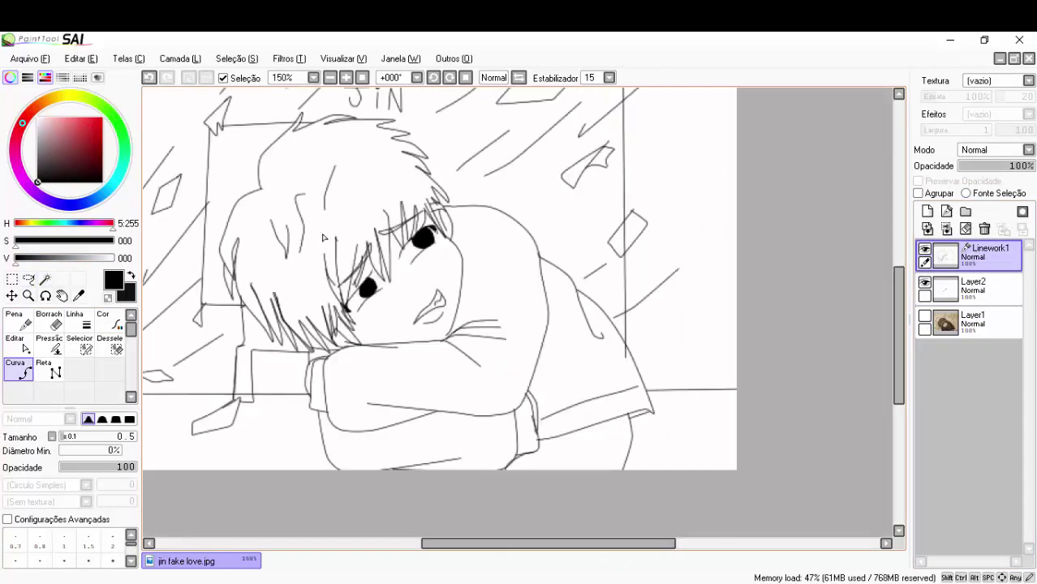
scroll(300, 272, "up", 3)
scroll(300, 272, "down", 1)
scroll(301, 272, "up", 2)
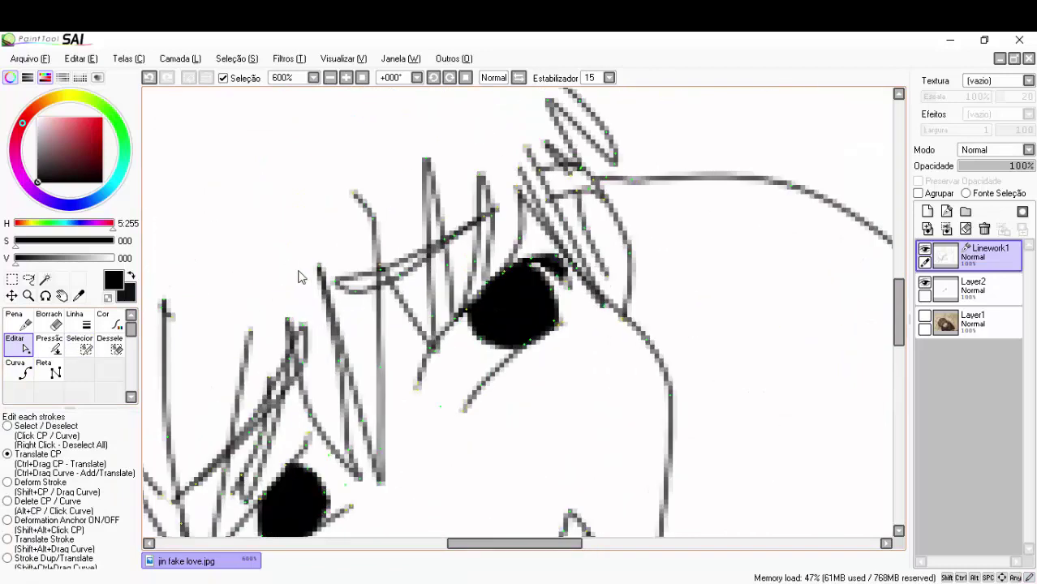
scroll(340, 231, "down", 3)
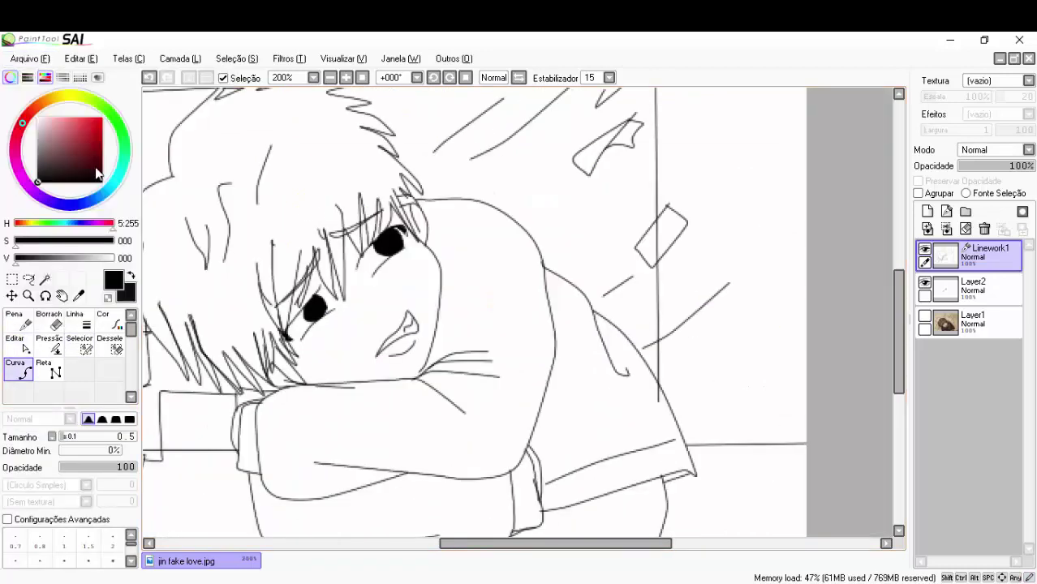
Save the drawing as jin fake love.sai in SAI format
key("ctrl+s")
left_click(697, 501)
left_click(634, 513)
left_click(736, 487)
scroll(608, 304, "down", 1)
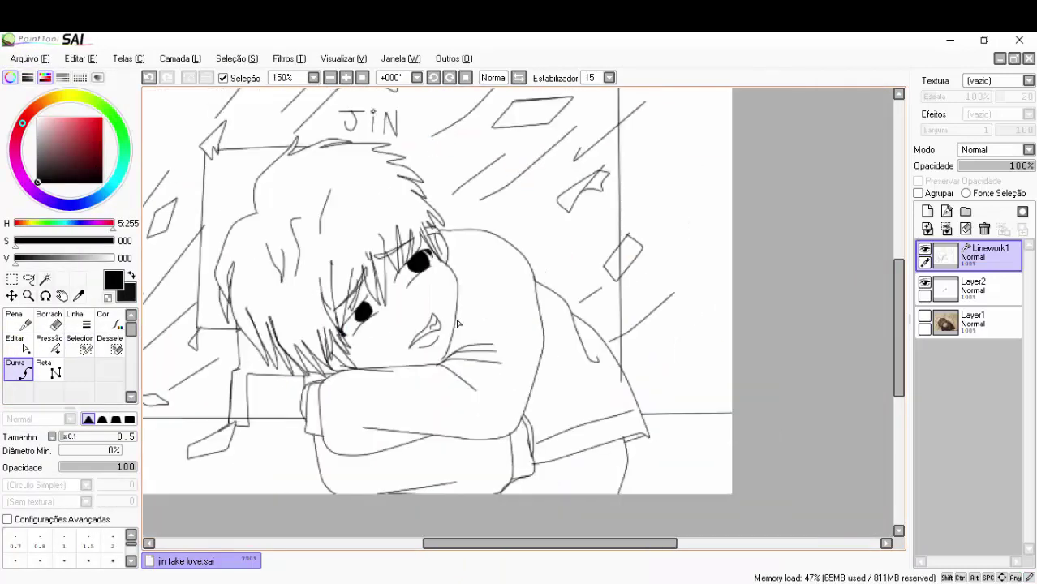
Select the main face area on Linework1 with the Magic Wand, keeping the layer's name
scroll(609, 305, "up", 1)
key("w")
double_click(986, 251)
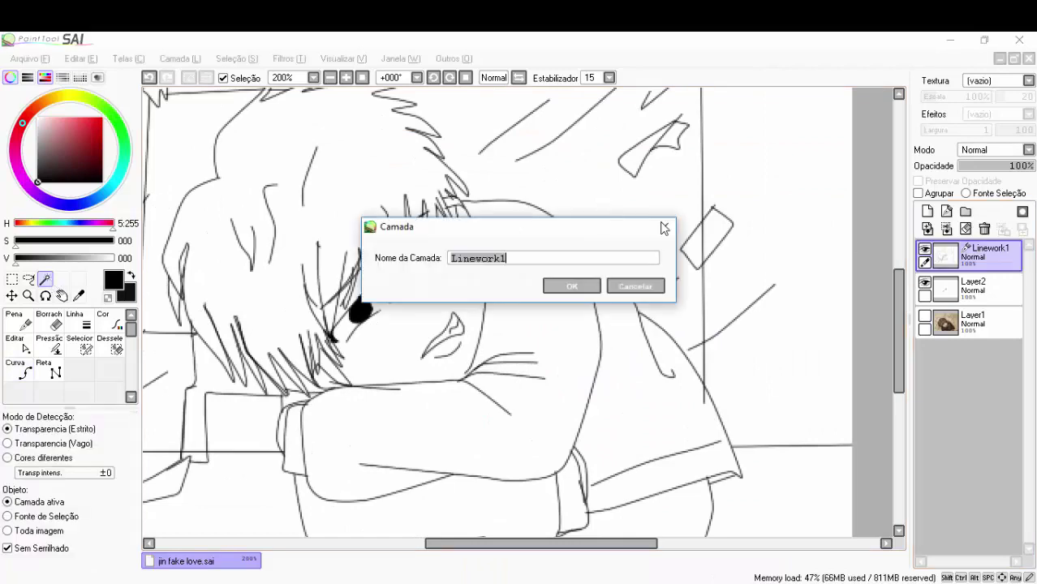
left_click(664, 225)
scroll(336, 343, "up", 2)
left_click(390, 390)
scroll(390, 389, "up", 2)
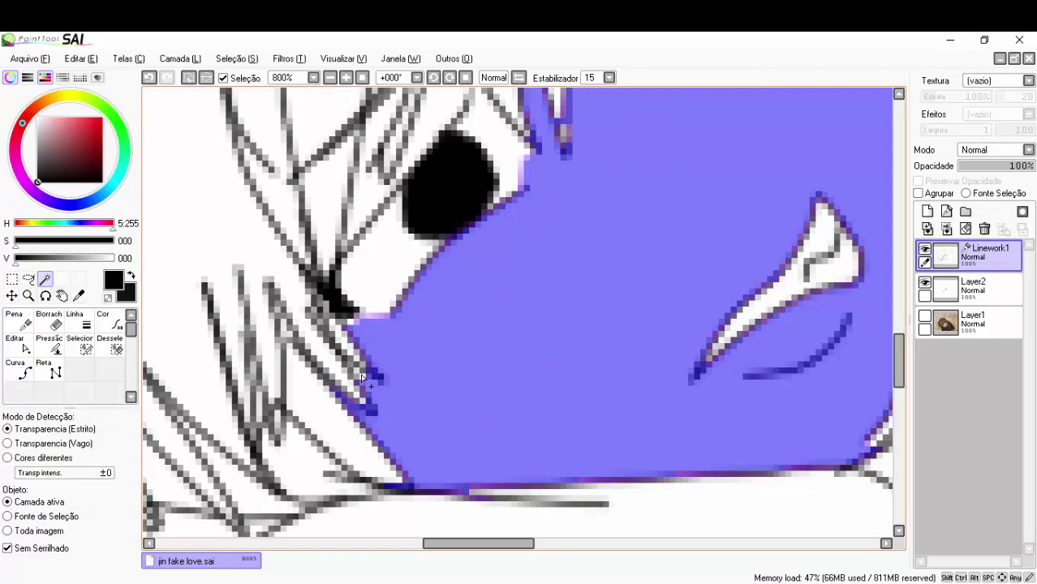
Add the skin gaps between the hair strands around the lower eye to the selection
scroll(362, 373, "down", 1)
scroll(351, 416, "up", 2)
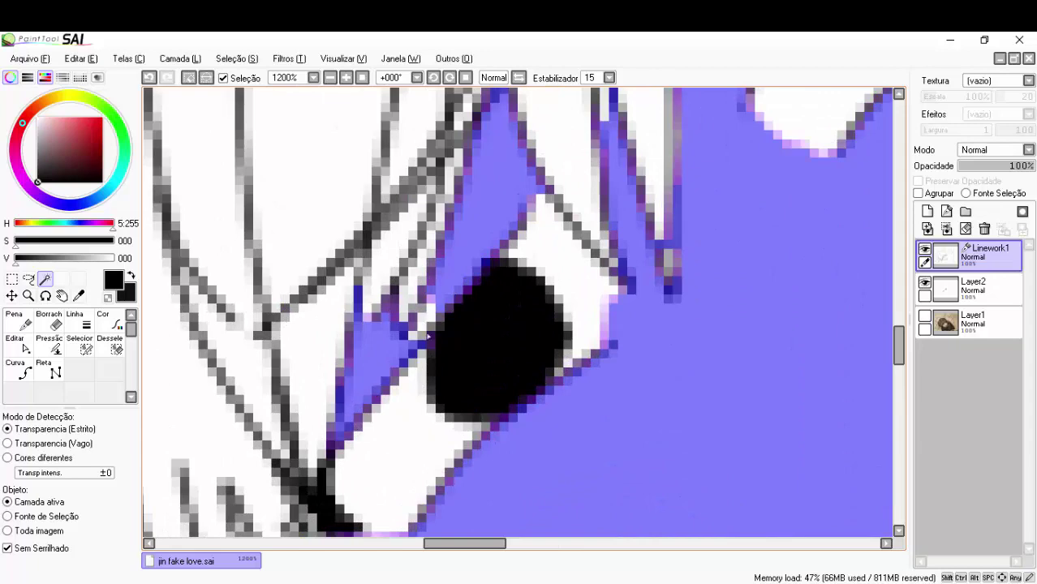
scroll(543, 204, "down", 3)
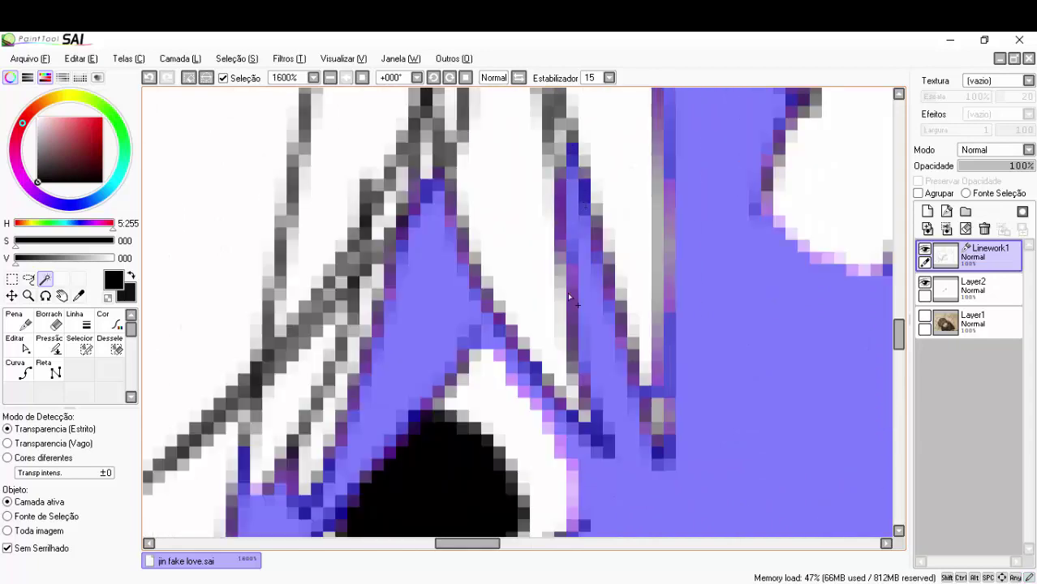
scroll(463, 402, "up", 1)
scroll(459, 402, "down", 1)
scroll(462, 401, "up", 1)
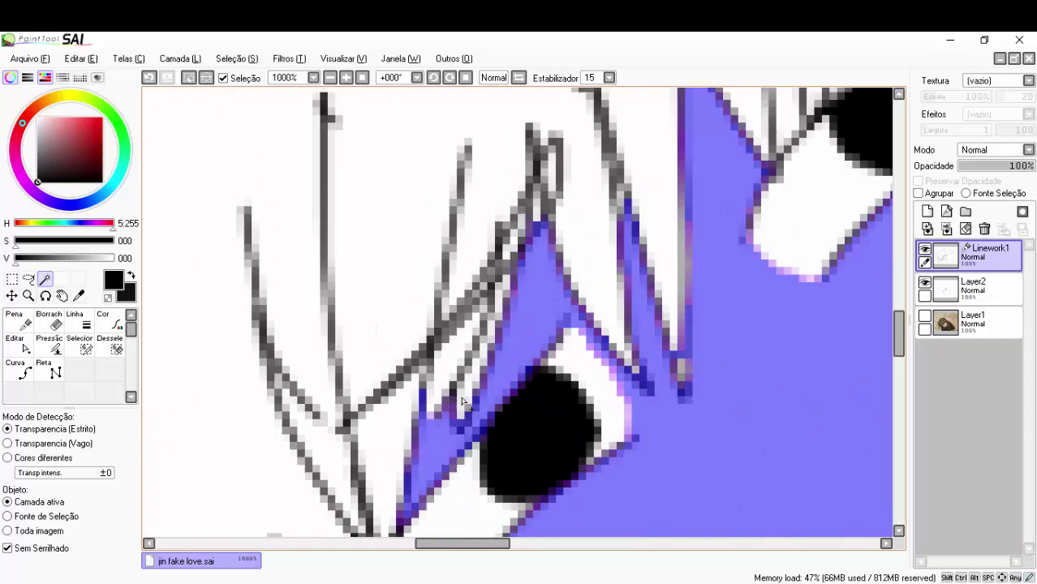
Add the skin slivers between the bangs above the upper eye and the ear to the selection
scroll(498, 319, "down", 3)
scroll(558, 138, "up", 3)
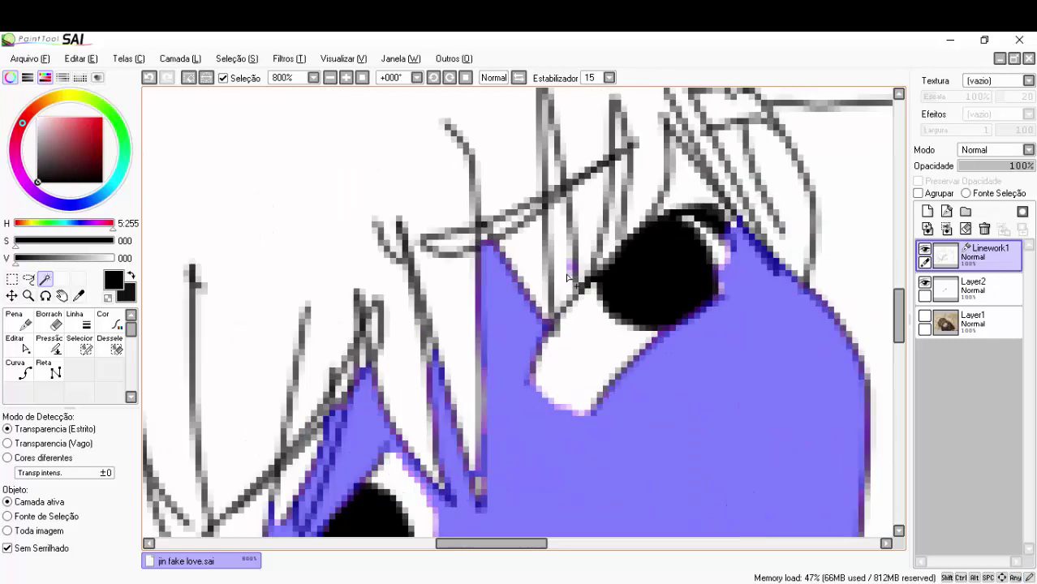
scroll(686, 142, "up", 1)
scroll(617, 195, "down", 2)
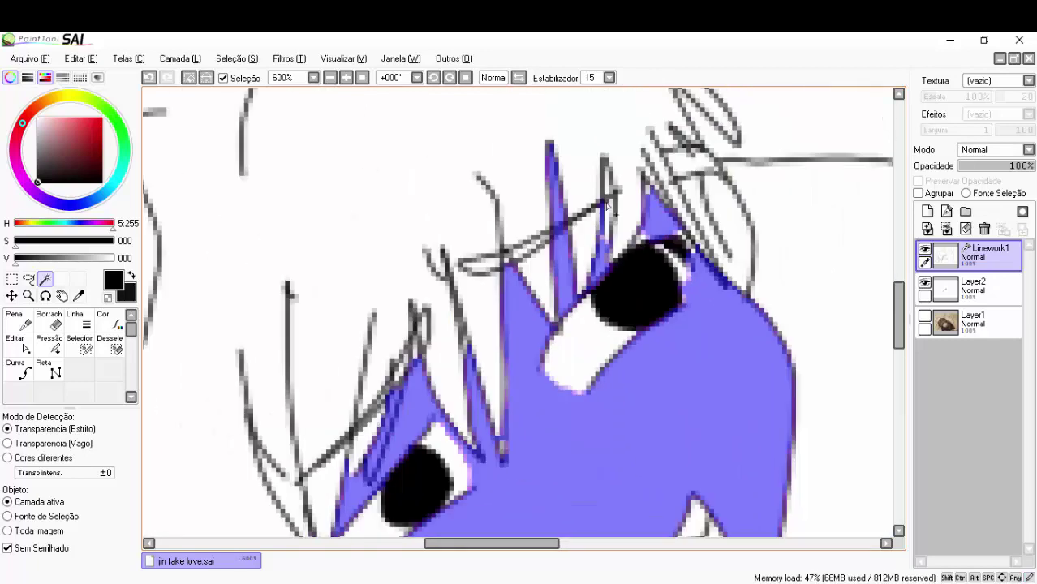
scroll(616, 193, "up", 2)
scroll(792, 307, "down", 2)
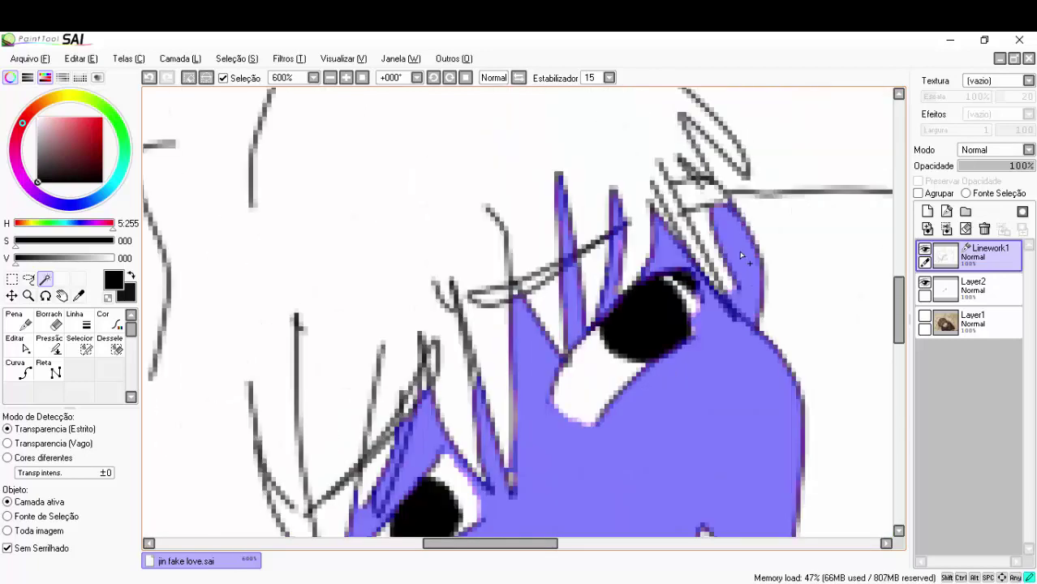
scroll(711, 291, "up", 2)
Add the skin patch under the hair tips and the visible hand slivers at both sleeve cuffs to the selection
scroll(662, 193, "down", 6)
scroll(661, 192, "up", 3)
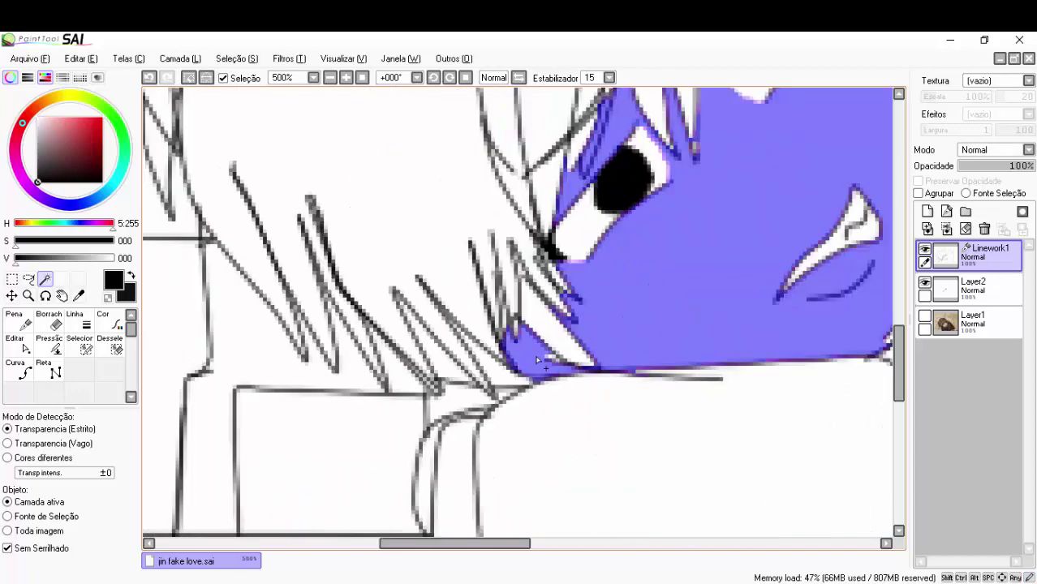
scroll(556, 360, "down", 3)
scroll(491, 368, "down", 1)
scroll(199, 290, "up", 2)
scroll(199, 290, "up", 4)
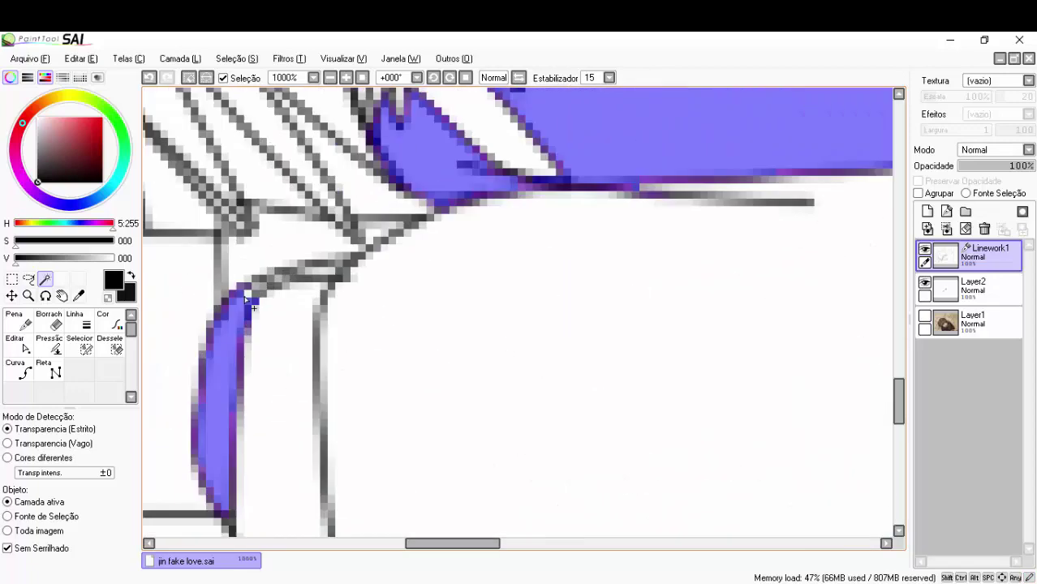
scroll(323, 278, "down", 5)
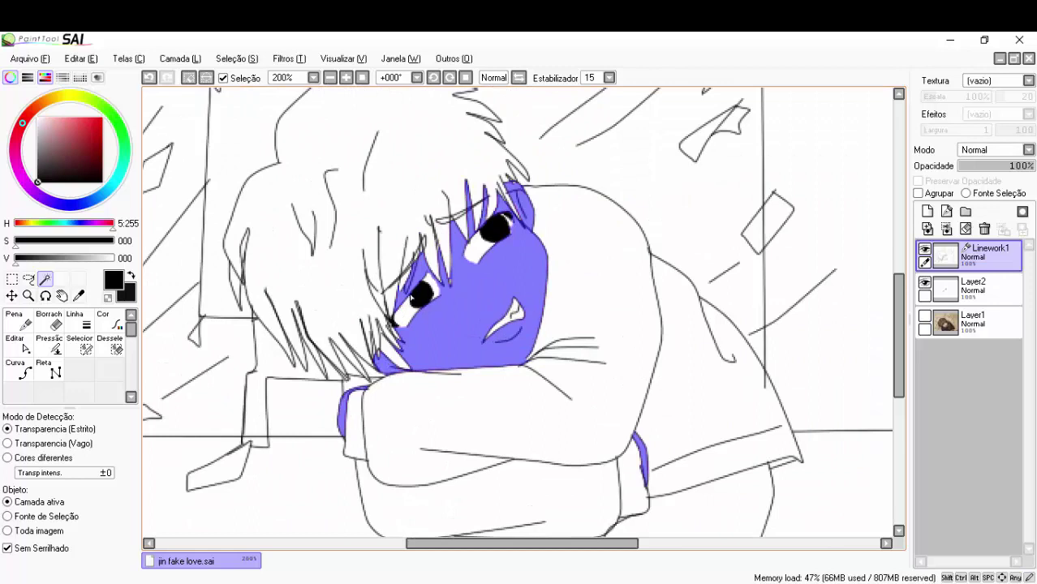
Fill the selected face, ear and hands on Layer2 with light peach, hue 108, saturation 44, value 255
left_click(970, 288)
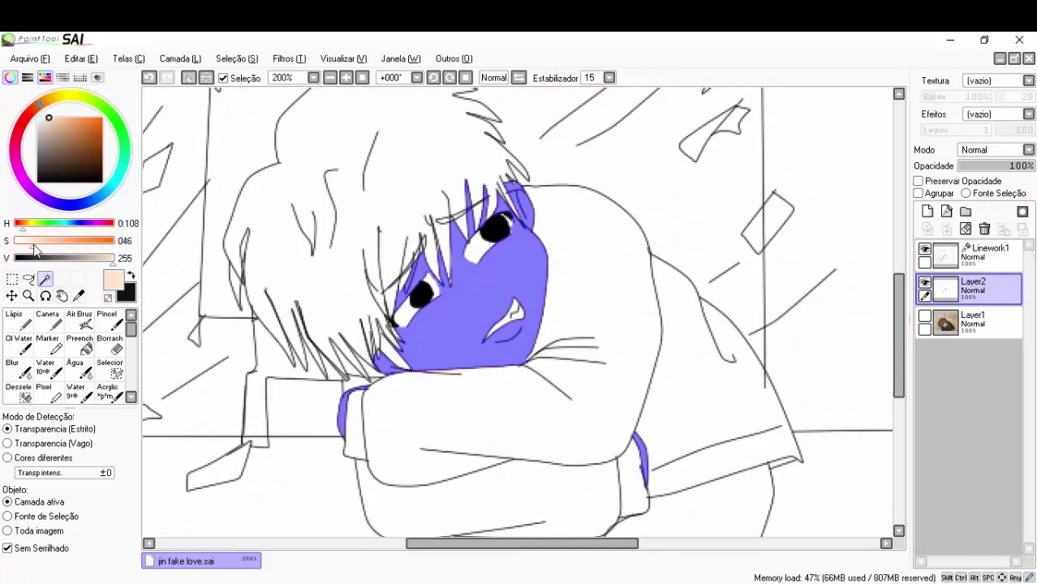
left_click(80, 344)
left_click(449, 258)
scroll(449, 258, "up", 2)
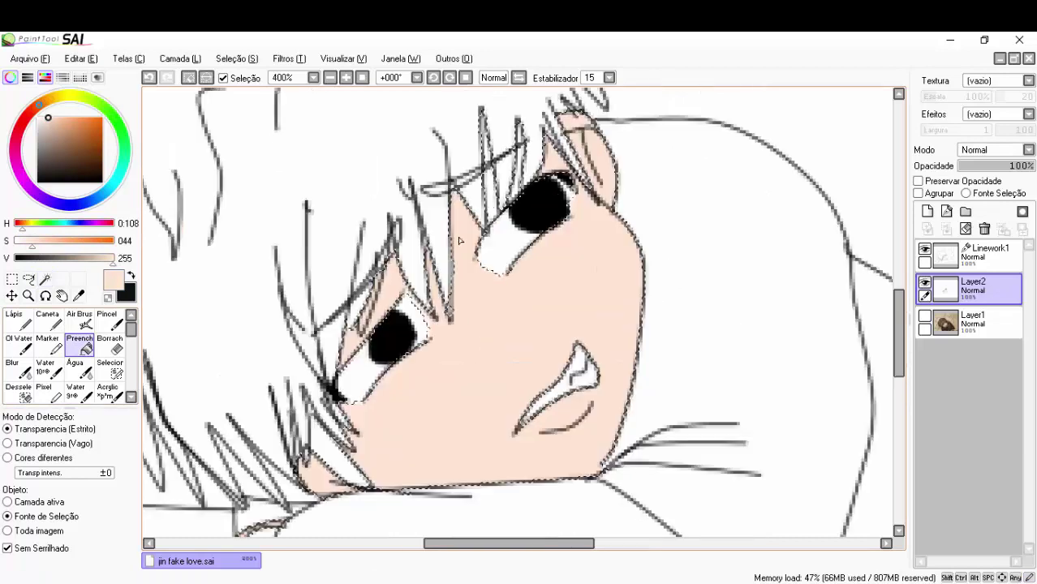
scroll(370, 393, "down", 1)
Paint pink shadows on the skin between and beneath the bangs using the Pen at size 7 and saturation 124
left_click(61, 92)
left_click(69, 118)
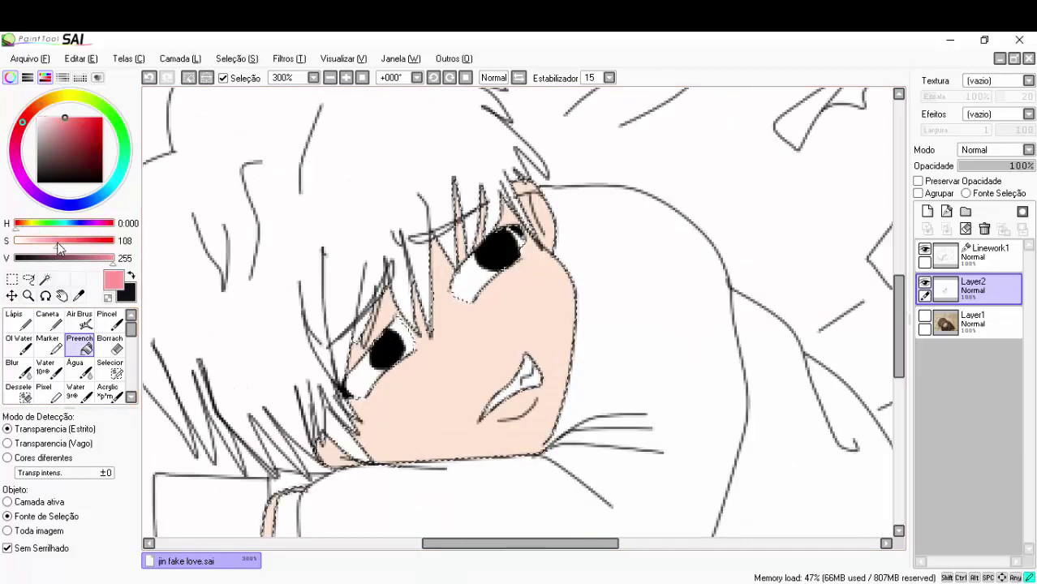
left_click(47, 321)
scroll(433, 372, "up", 4)
mouse_move(357, 325)
left_mouse_down()
mouse_move(381, 292)
mouse_move(284, 422)
left_mouse_up()
key("bracketright")
key("bracketright")
key("bracketright")
scroll(514, 308, "down", 2)
left_click_drag(382, 244, 341, 341)
left_click_drag(471, 113, 443, 243)
scroll(414, 243, "up", 1)
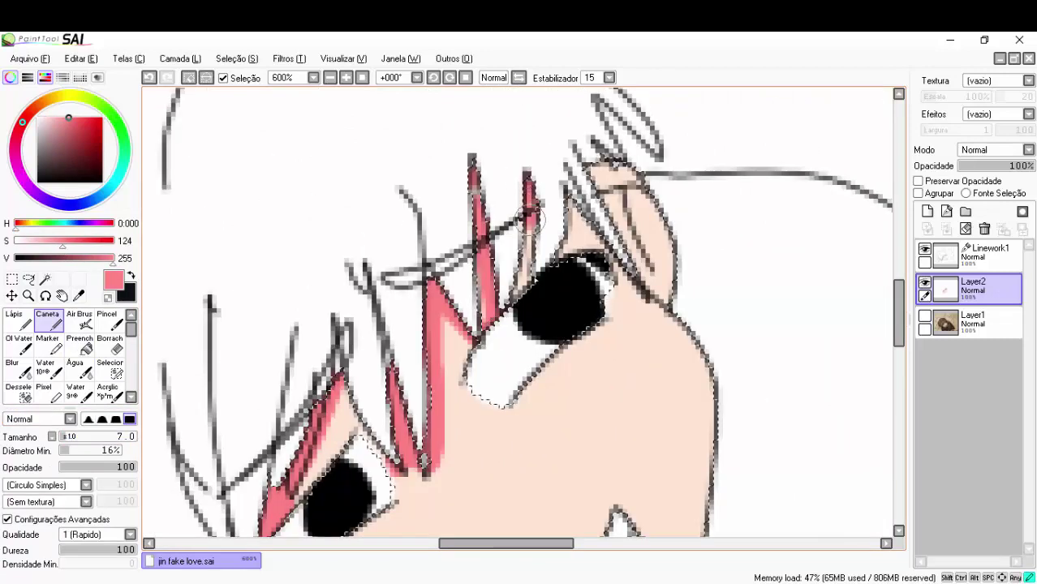
Shade the inside of the ear and its lower edge with pink Pen strokes
left_click_drag(601, 163, 674, 304)
left_click_drag(605, 195, 662, 280)
scroll(487, 325, "down", 1)
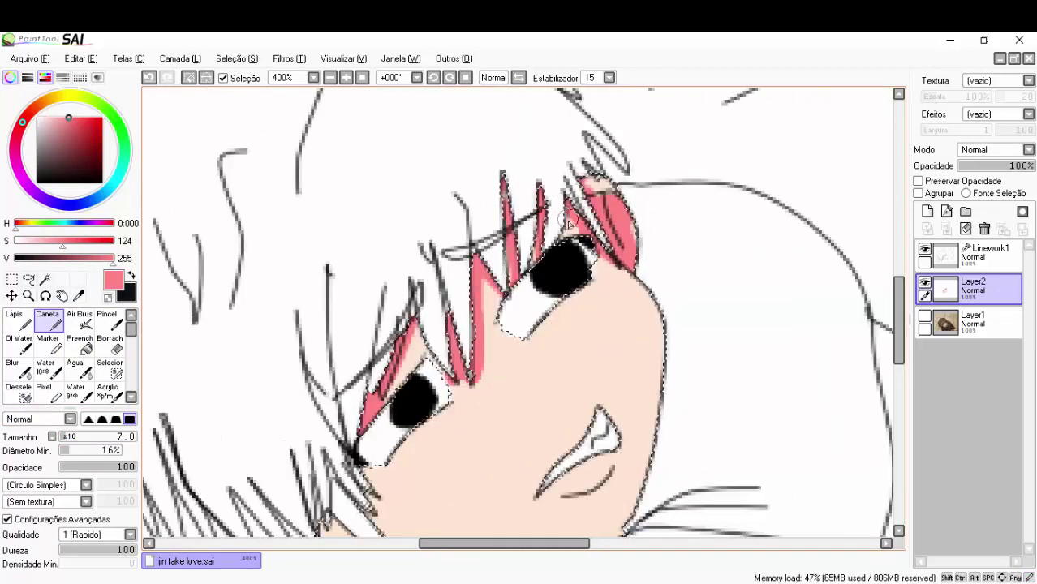
Paint pink shadows on the skin under the hair tips, the hand slivers at the cuffs and the face's lower edge
left_click_drag(324, 396, 465, 329)
scroll(424, 399, "down", 3)
left_click_drag(423, 399, 668, 382)
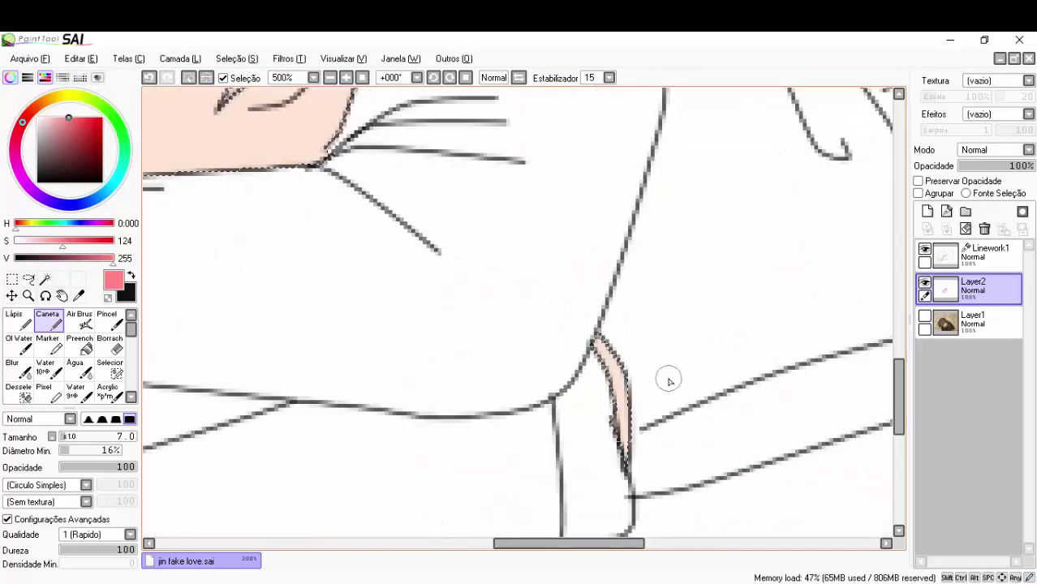
scroll(638, 484, "down", 2)
scroll(533, 390, "up", 3)
scroll(424, 391, "down", 3)
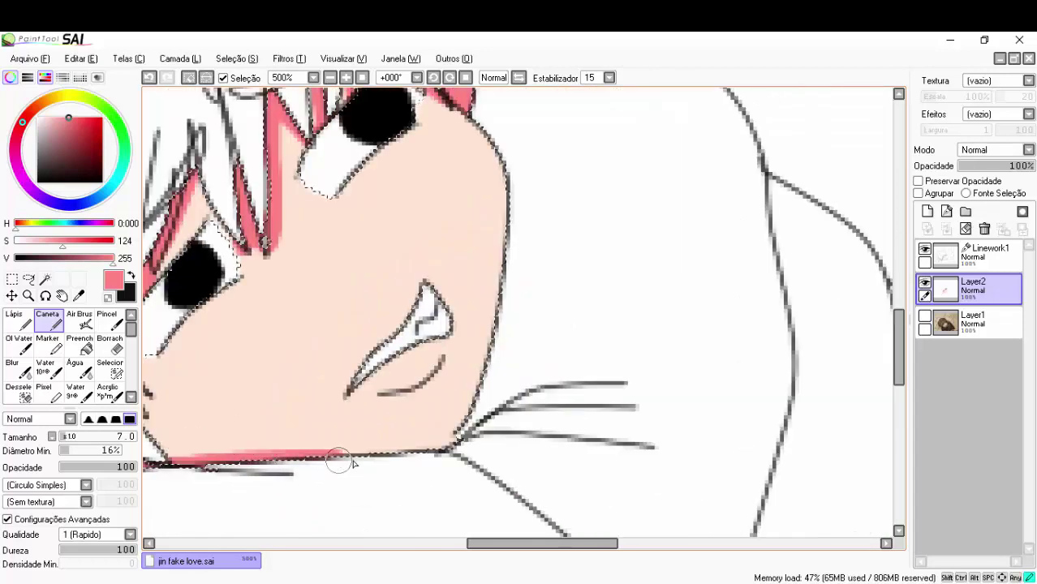
Shade under the lower lip line in pink at size 2 and paint blush patches on both cheeks at size 12
scroll(423, 389, "up", 4)
left_click_drag(461, 374, 446, 410)
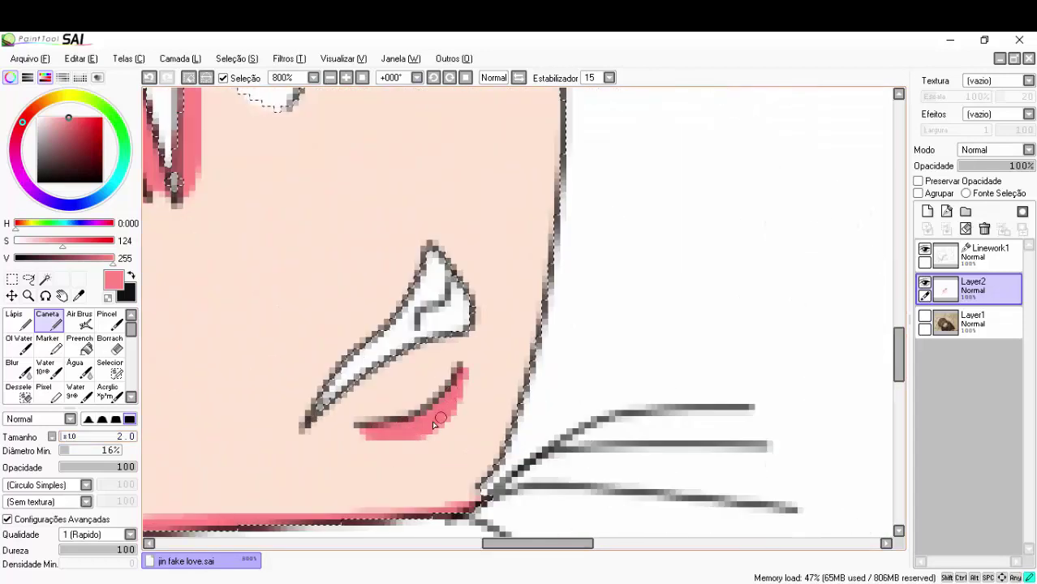
scroll(434, 425, "down", 4)
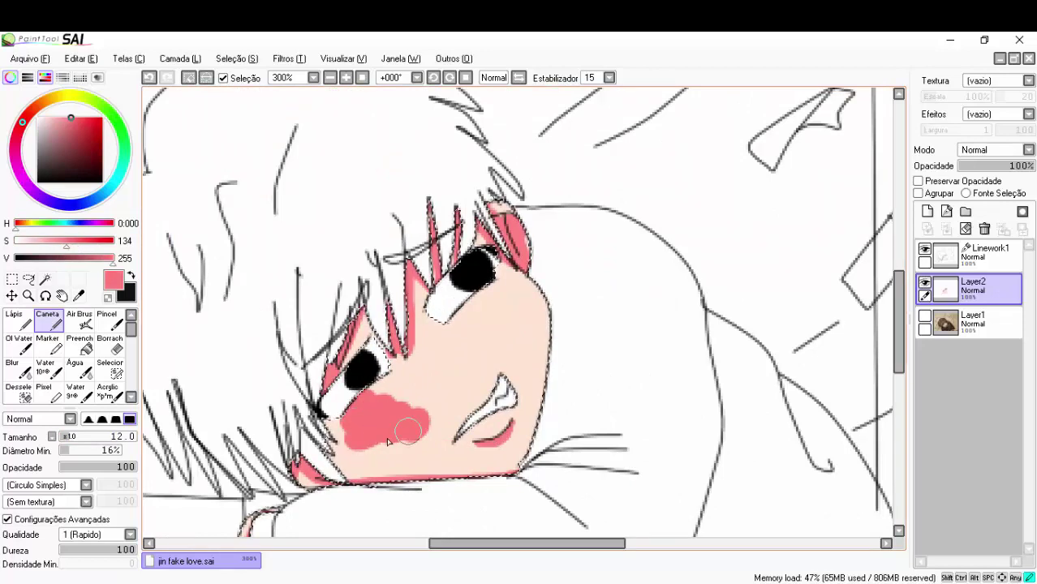
left_click_drag(511, 315, 537, 323)
Soften both cheek blush patches and the face shading into the skin with the Blur tool at size 14
key("b")
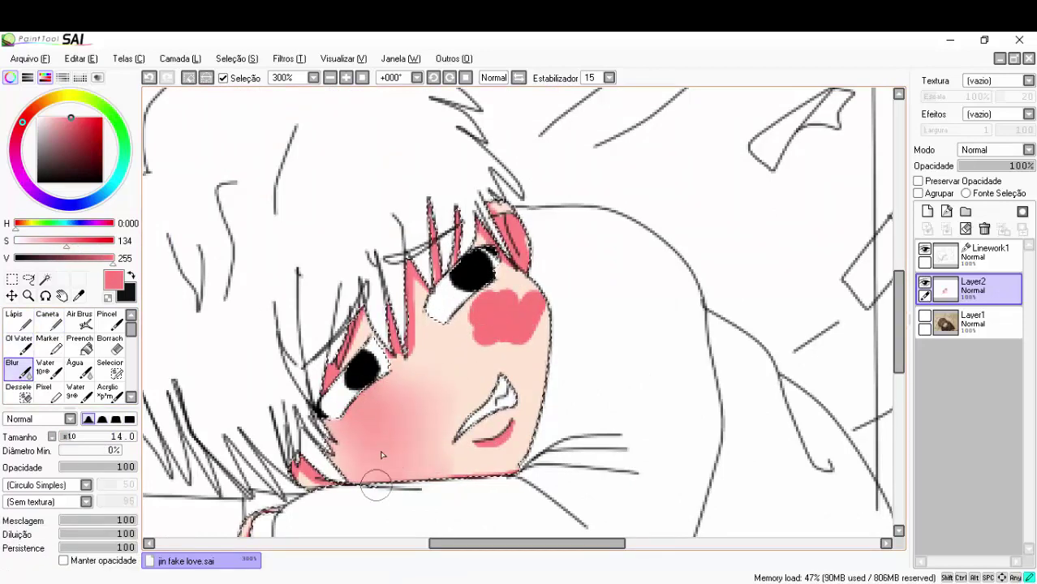
scroll(430, 452, "down", 2)
scroll(469, 384, "up", 2)
left_click_drag(487, 398, 468, 384)
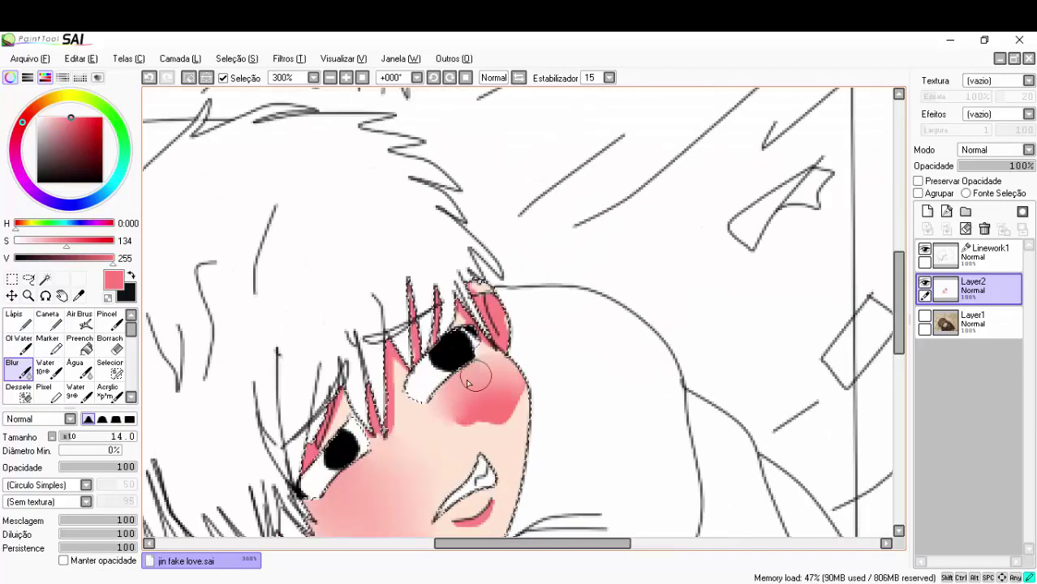
scroll(457, 351, "down", 2)
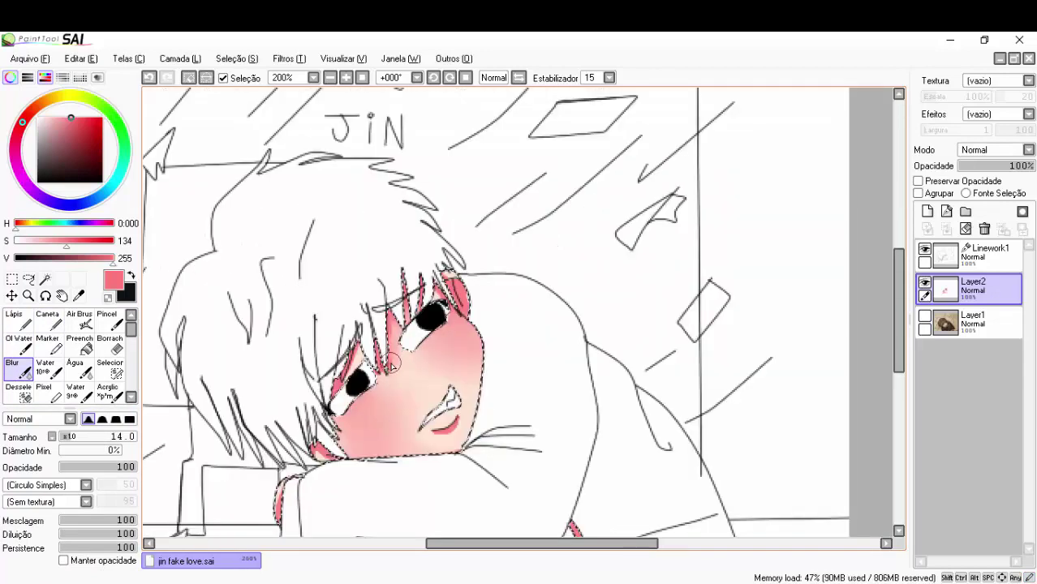
scroll(359, 491, "up", 2)
scroll(407, 370, "down", 2)
scroll(337, 345, "up", 2)
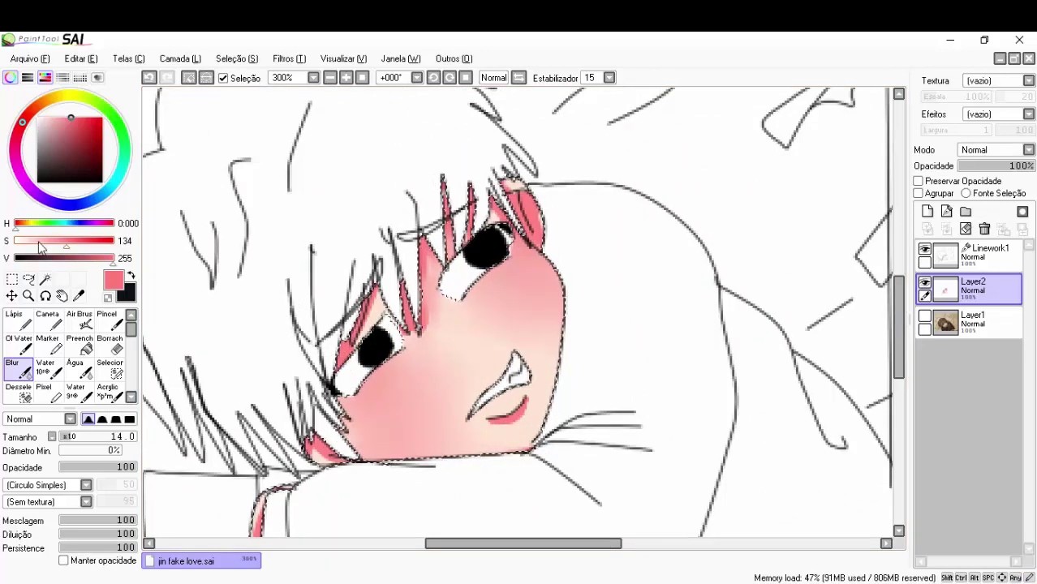
Touch up the cheek beside the lower eye with skin colour at size 12 and blend it with the Blur tool at size 14
left_click(47, 319)
left_click(376, 375, "alt")
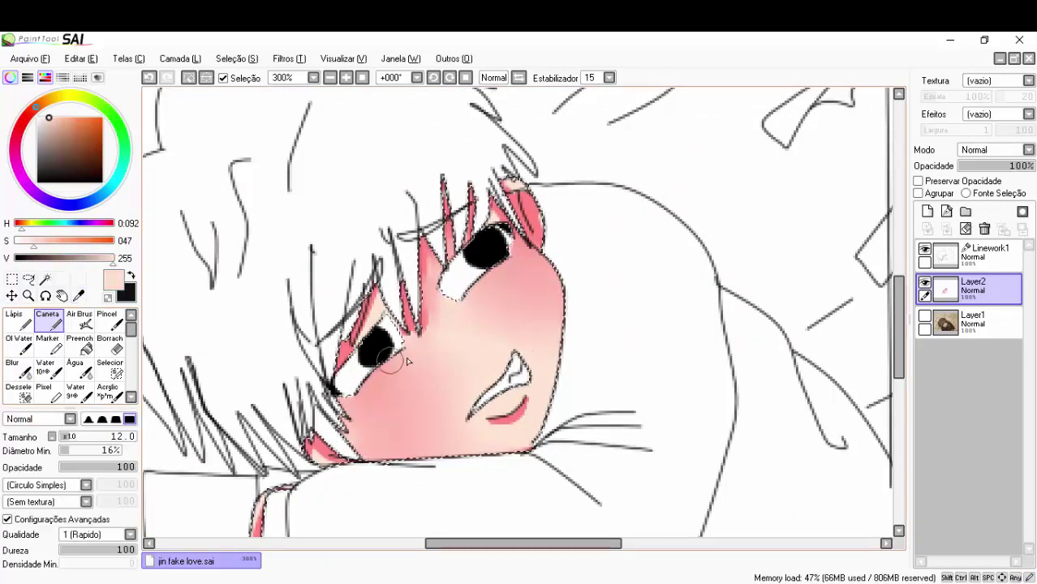
left_click(19, 371)
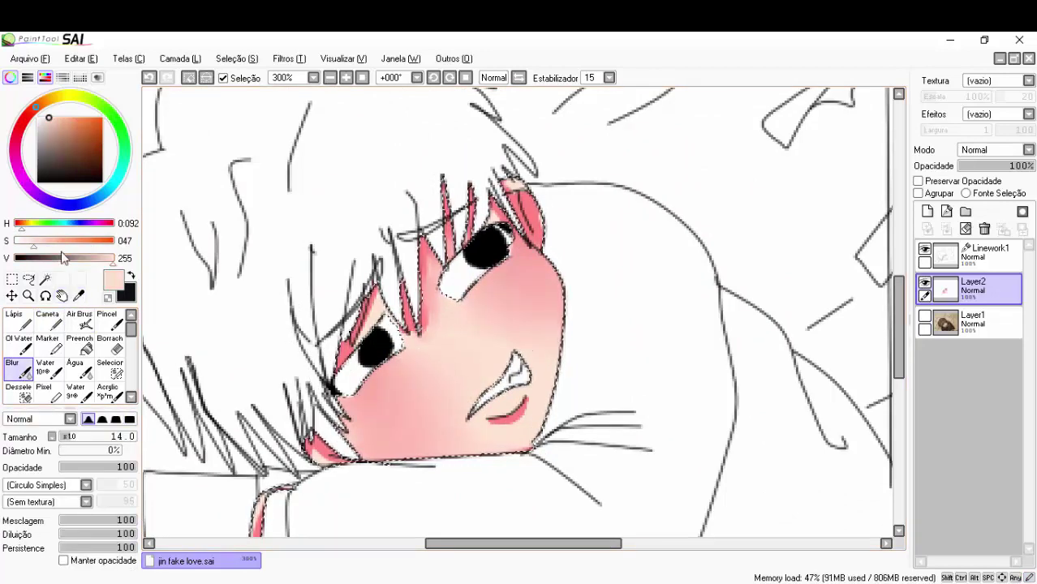
Paint small white highlights on both cheeks just below the outer corners of the eyes with the Pen
double_click(47, 319)
key("Escape")
scroll(353, 404, "up", 3)
scroll(353, 405, "down", 3)
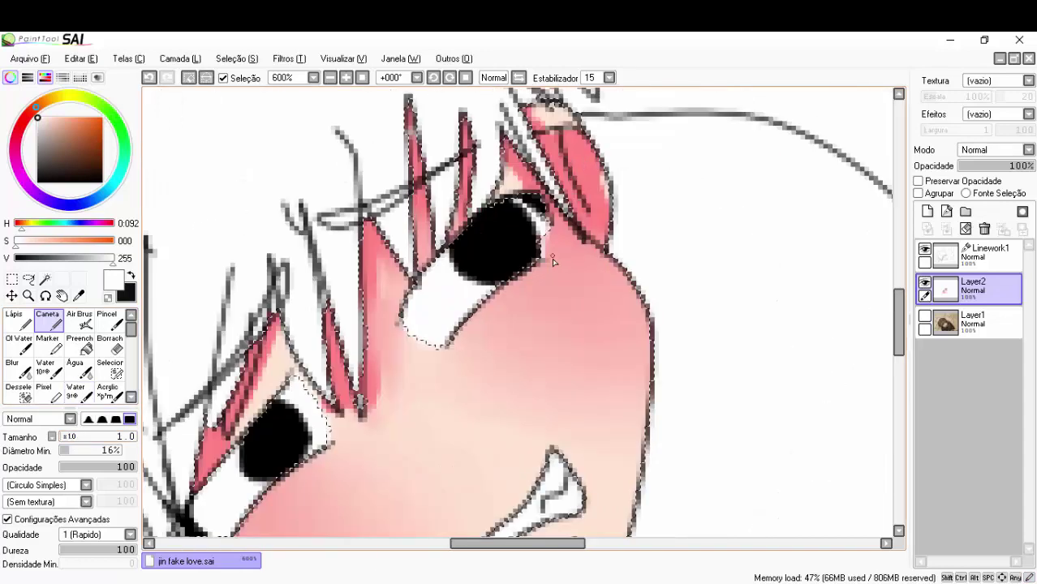
Paint the lower lip pink with the Pen at size 5, soften it with Blur at size 6, and clear the selection
left_click(366, 382, "alt")
left_click_drag(40, 239, 56, 240)
left_click(74, 437)
scroll(475, 404, "up", 4)
left_click_drag(474, 404, 523, 373)
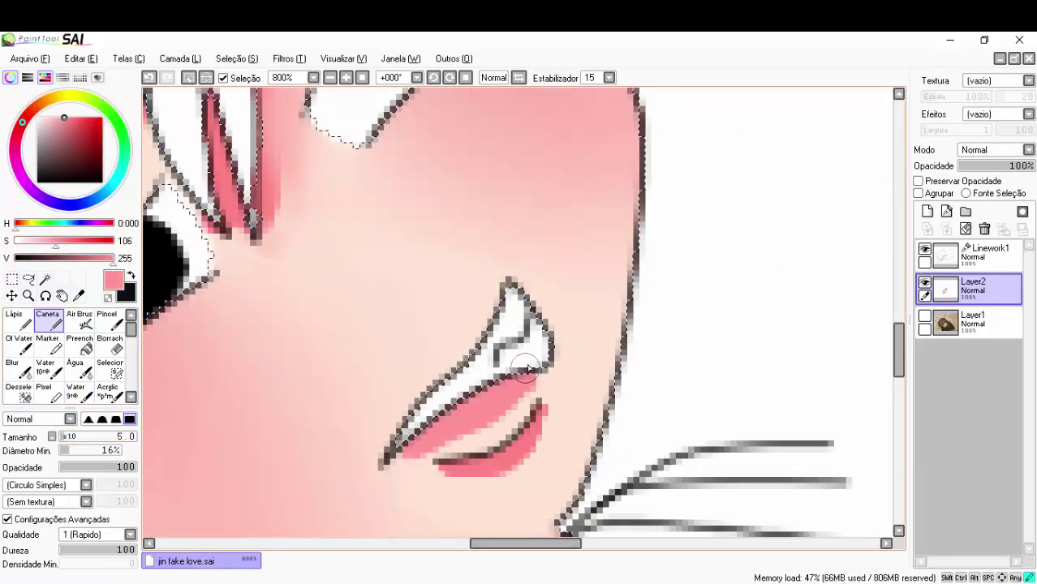
left_click(12, 370)
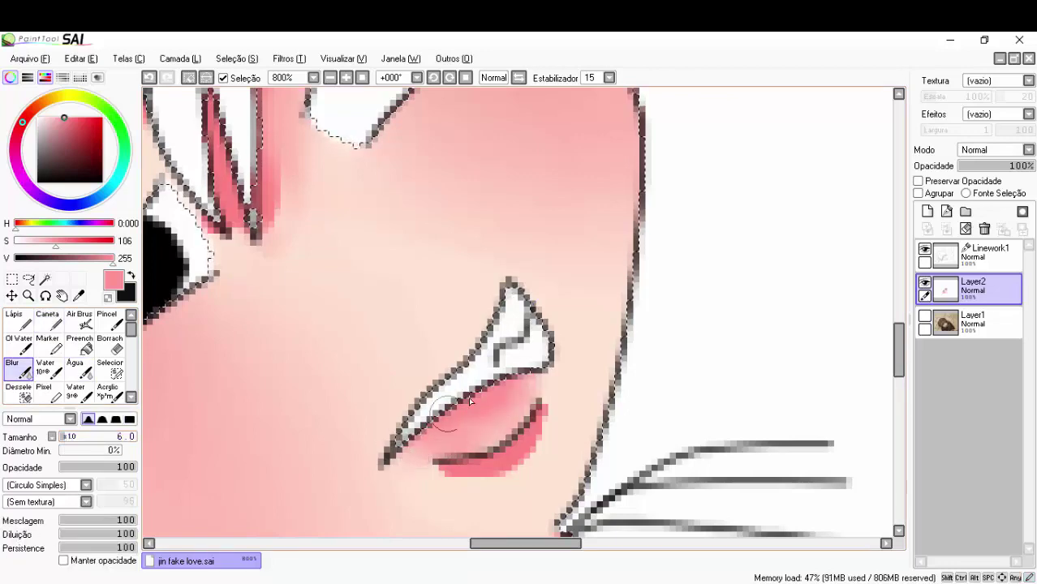
scroll(468, 397, "down", 5)
scroll(339, 300, "up", 1)
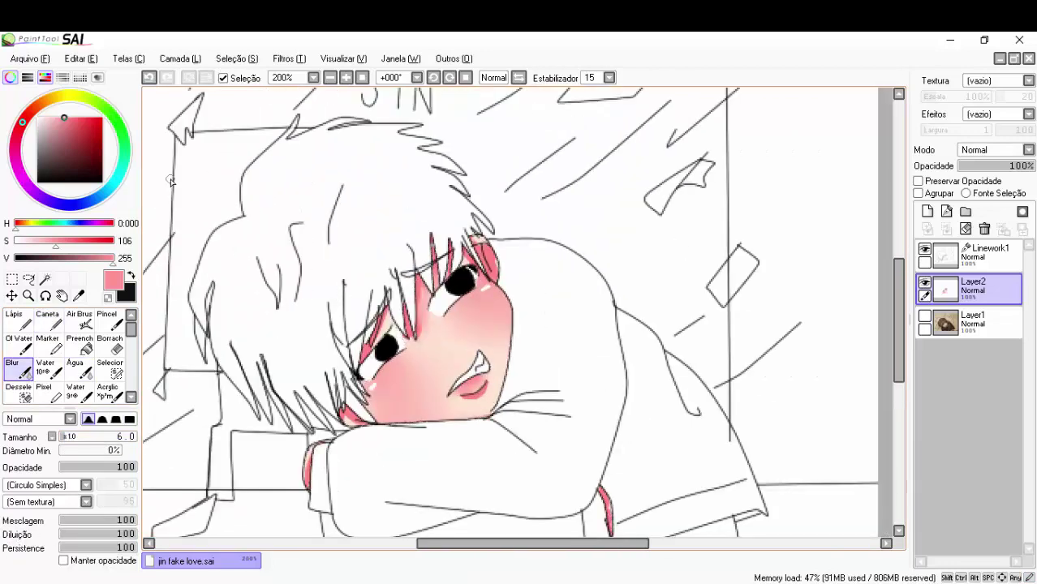
Recolour the skin outlines on Linework1 in brown, including the face, ear, eye, mouth and hand lines
left_click(449, 341, "alt")
scroll(449, 341, "up", 3)
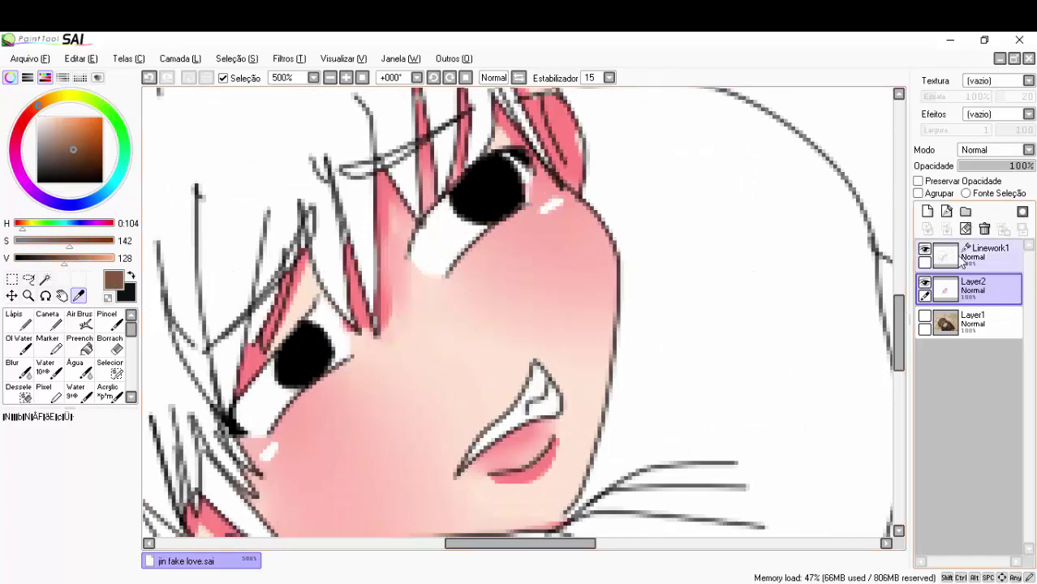
left_click(963, 259)
scroll(532, 412, "down", 1)
scroll(532, 411, "down", 2)
scroll(531, 412, "up", 2)
scroll(336, 433, "down", 2)
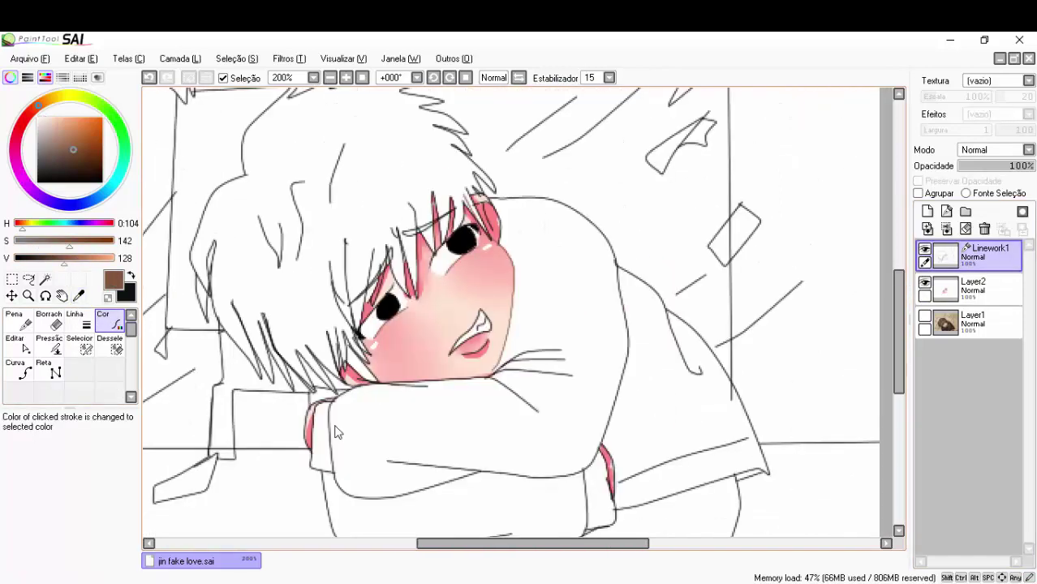
scroll(627, 398, "up", 1)
scroll(627, 399, "down", 1)
scroll(281, 403, "up", 2)
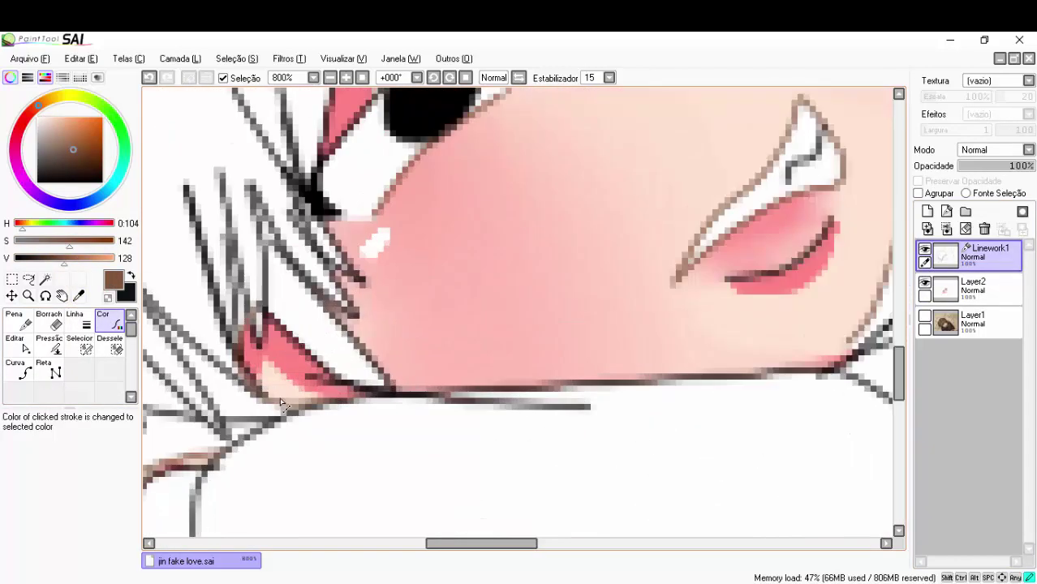
scroll(316, 386, "down", 2)
scroll(374, 349, "up", 2)
scroll(400, 328, "down", 2)
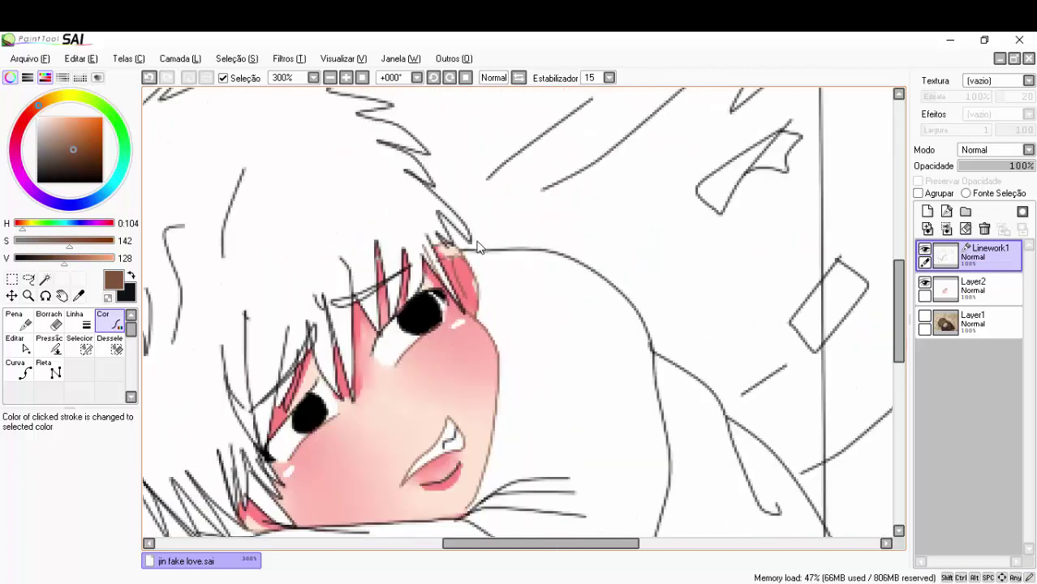
Recolour the tooth lines light grey and the lower lip line dark red on Linework1
scroll(399, 328, "up", 1)
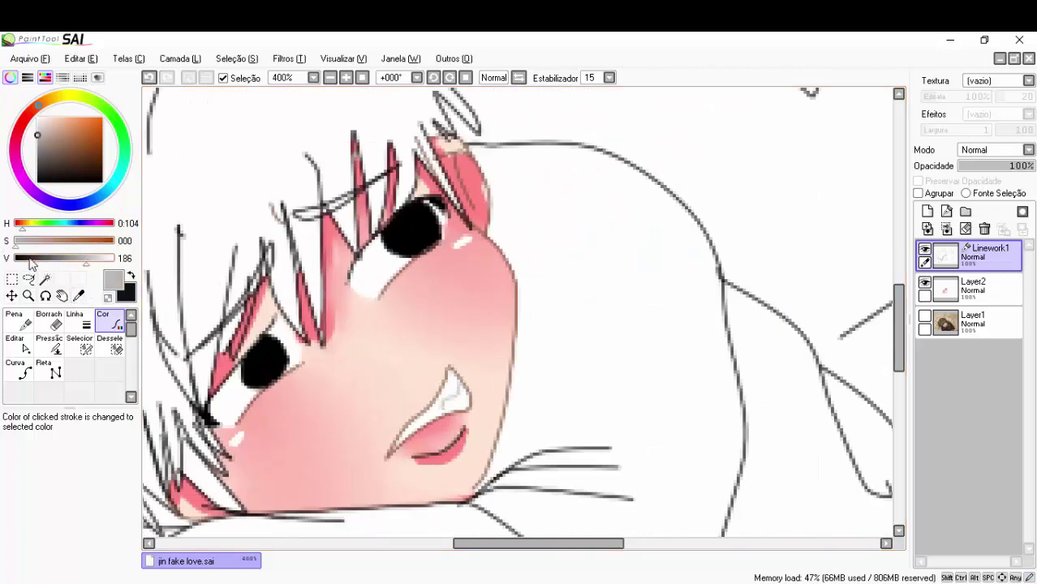
scroll(452, 400, "up", 1)
left_click(442, 414, "alt")
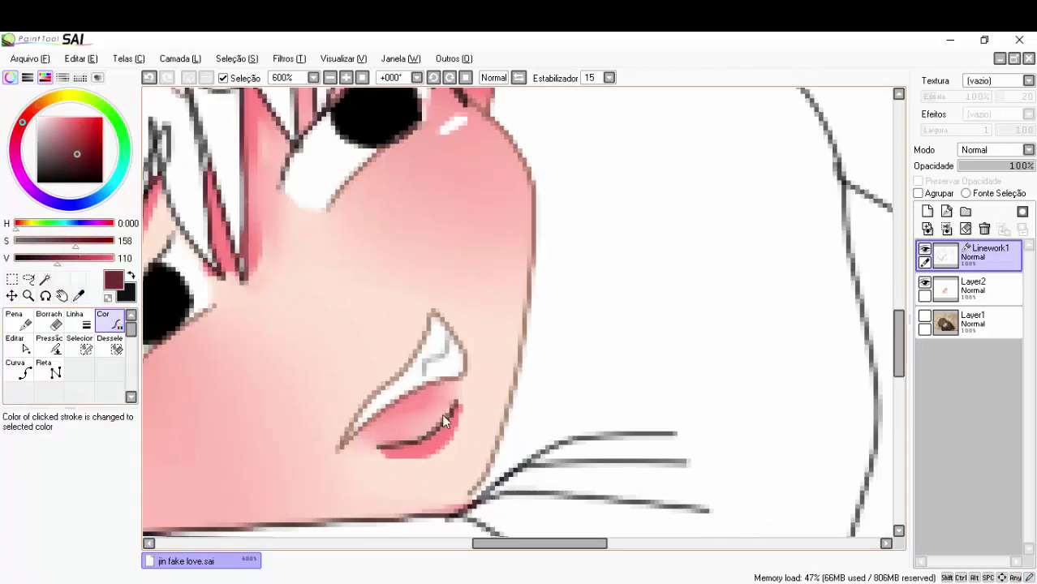
scroll(441, 414, "down", 2)
scroll(410, 280, "down", 1)
Select both eyebrow shapes on Linework1 with the Magic Wand and fill them black on Layer2
key("w")
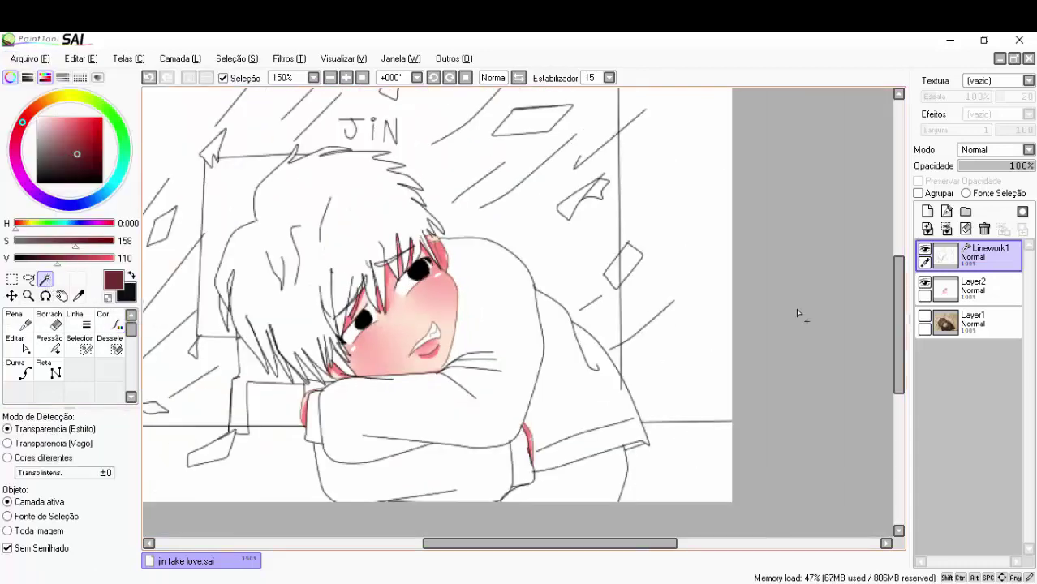
scroll(357, 262, "up", 5)
left_click(423, 295)
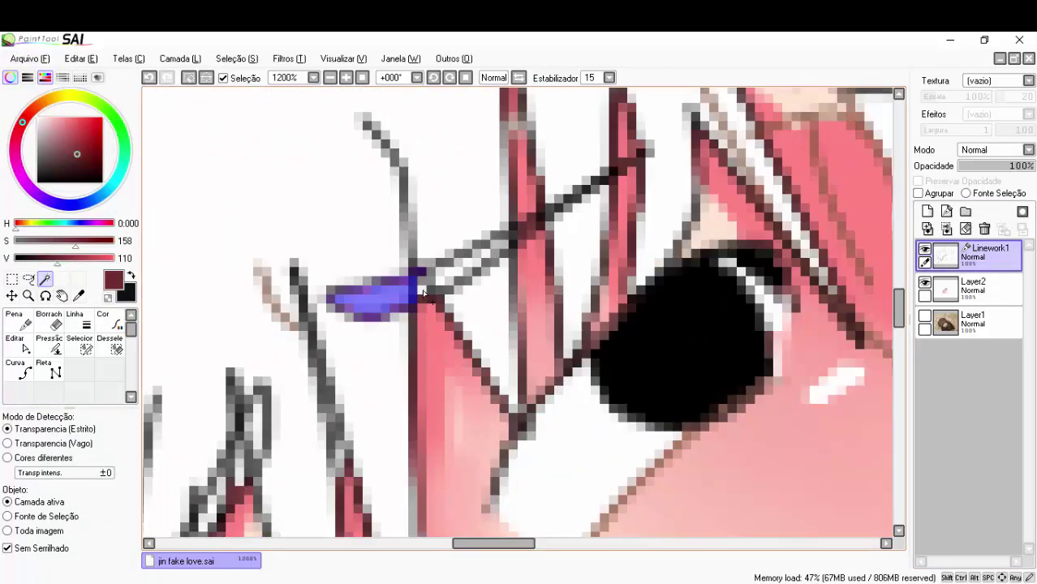
left_click_drag(501, 243, 696, 73)
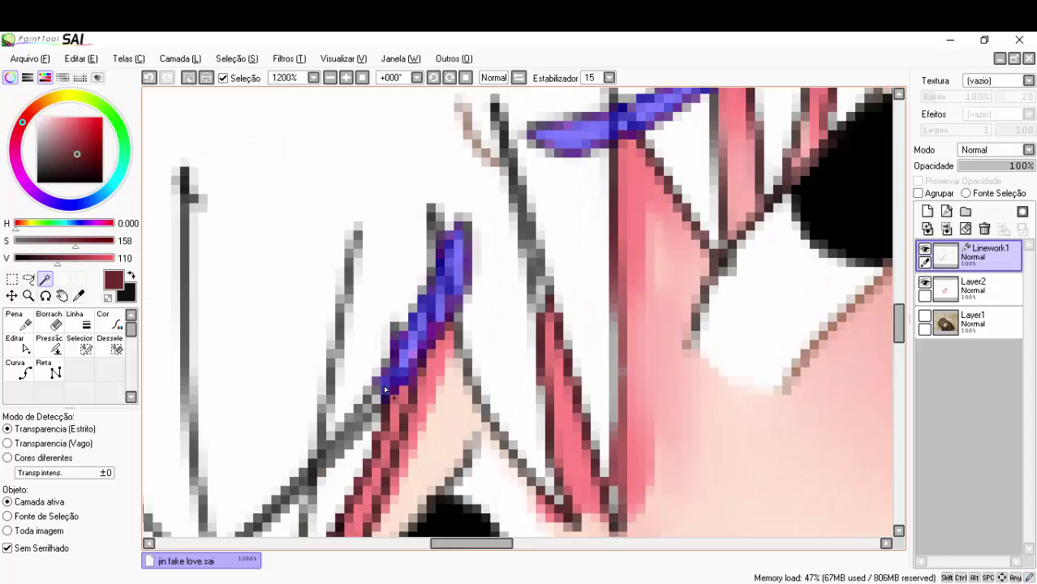
scroll(387, 391, "down", 4)
left_click(970, 288)
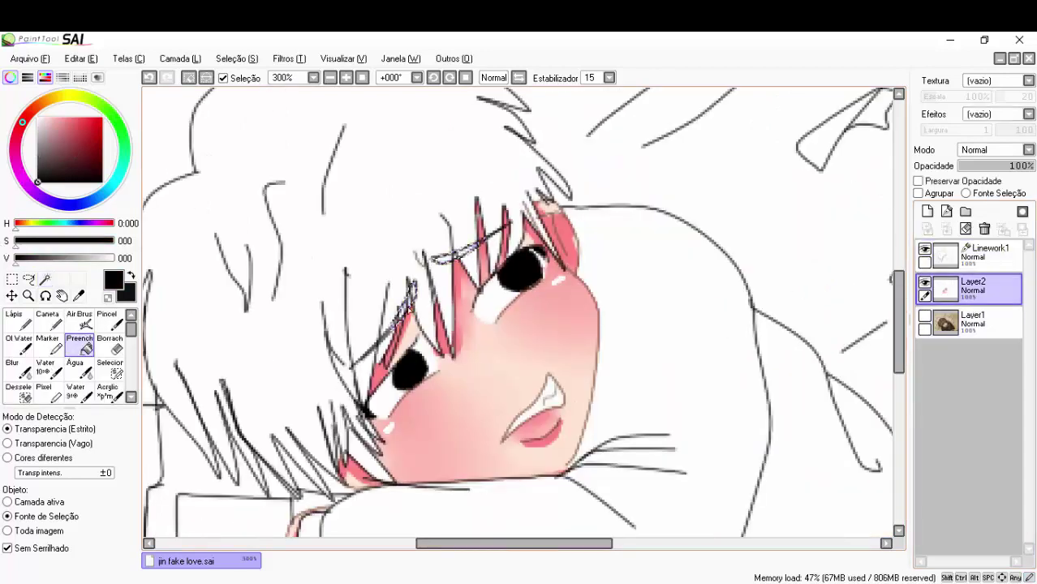
Select the main hair areas on Linework1 with the Magic Wand
scroll(329, 261, "down", 2)
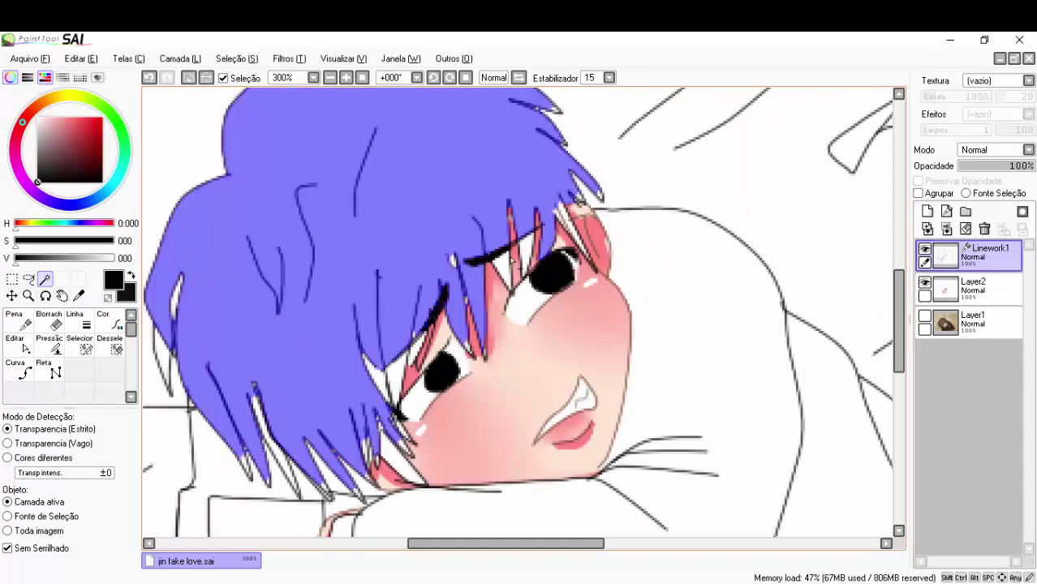
scroll(447, 402, "down", 2)
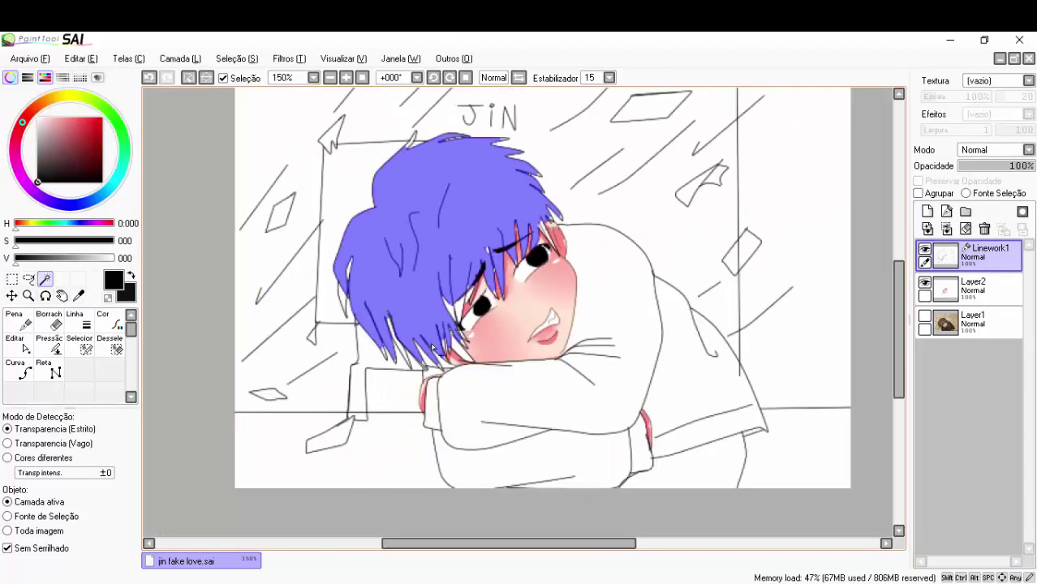
scroll(447, 402, "up", 4)
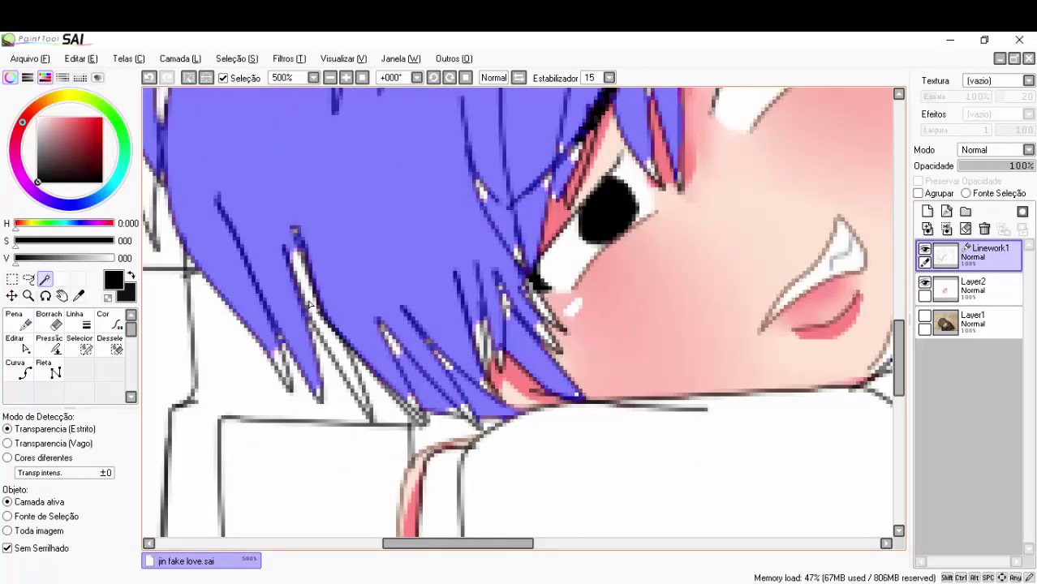
Add the missed slivers in the lower hair tips to the selection with the Selection Pen at size 4
scroll(310, 304, "up", 5)
left_click(80, 344)
scroll(299, 203, "down", 4)
scroll(328, 330, "up", 4)
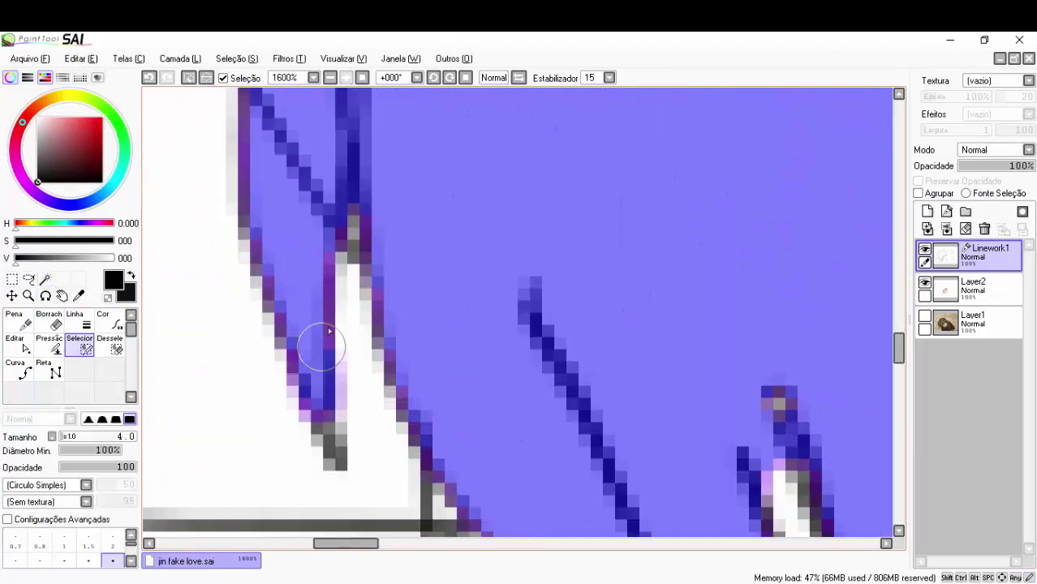
scroll(328, 331, "down", 2)
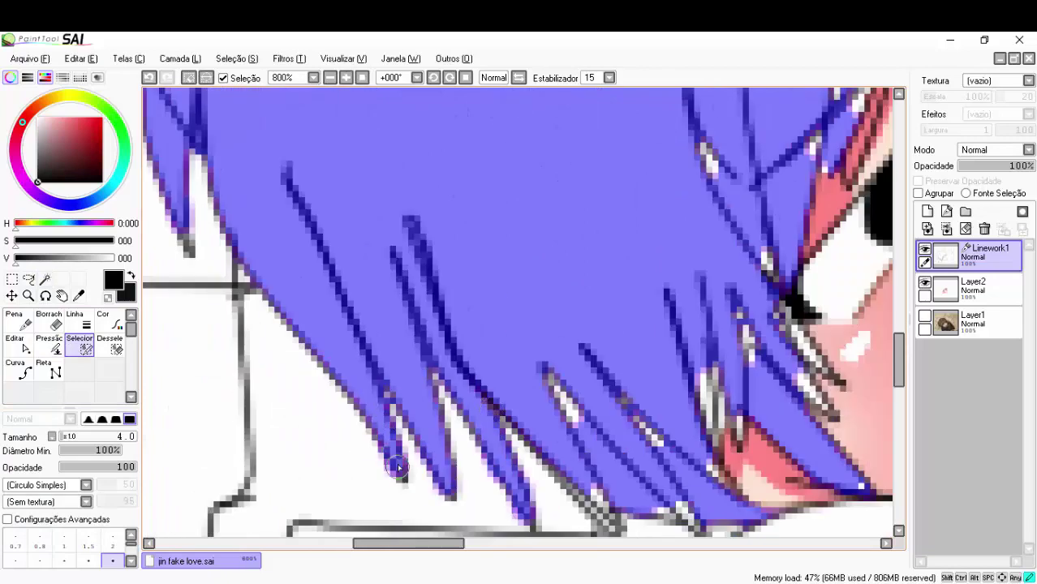
scroll(399, 468, "down", 1)
scroll(532, 452, "up", 1)
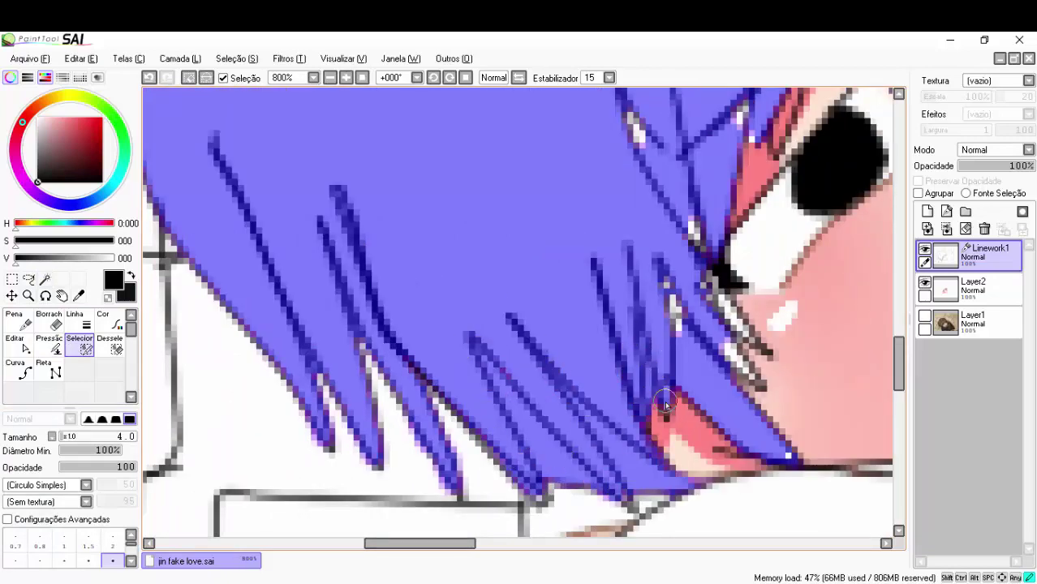
scroll(666, 404, "down", 2)
scroll(614, 326, "up", 2)
Extend the hair selection over the gaps in the fringe around both eyes and the tips beside the ear
scroll(624, 386, "up", 1)
scroll(631, 284, "down", 1)
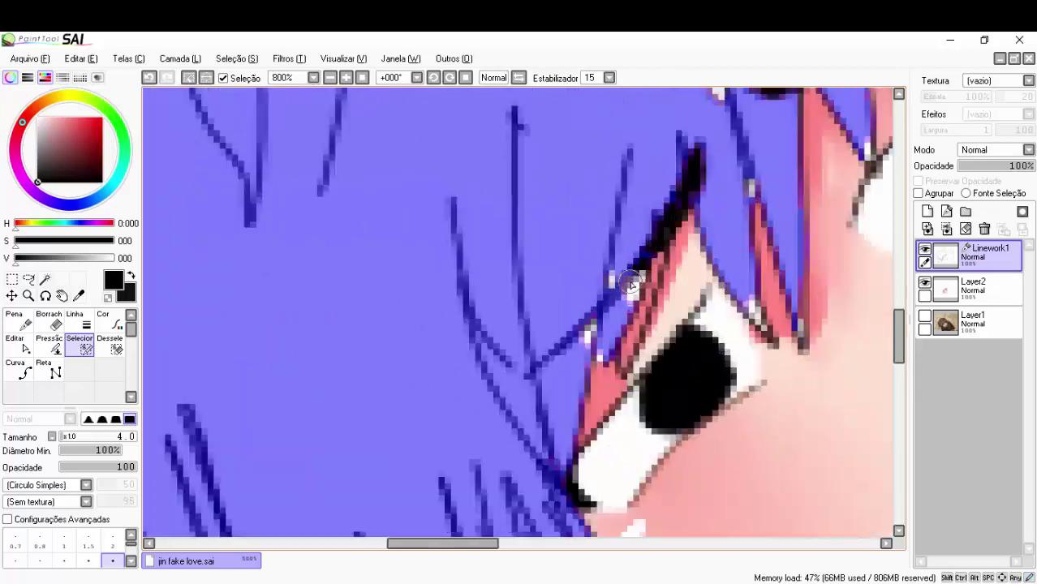
scroll(586, 329, "up", 1)
scroll(617, 341, "down", 1)
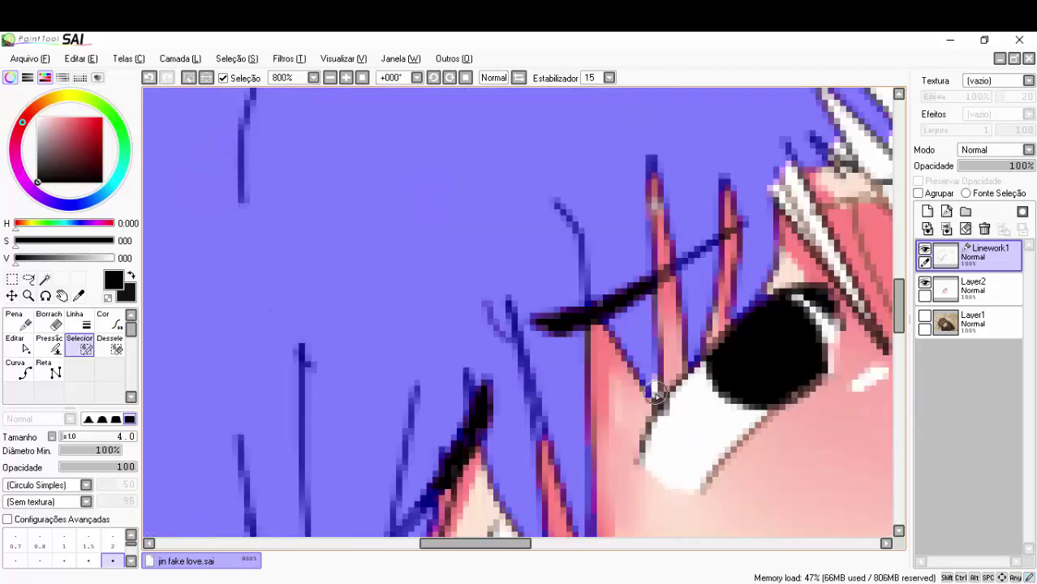
scroll(712, 350, "up", 1)
scroll(777, 460, "down", 4)
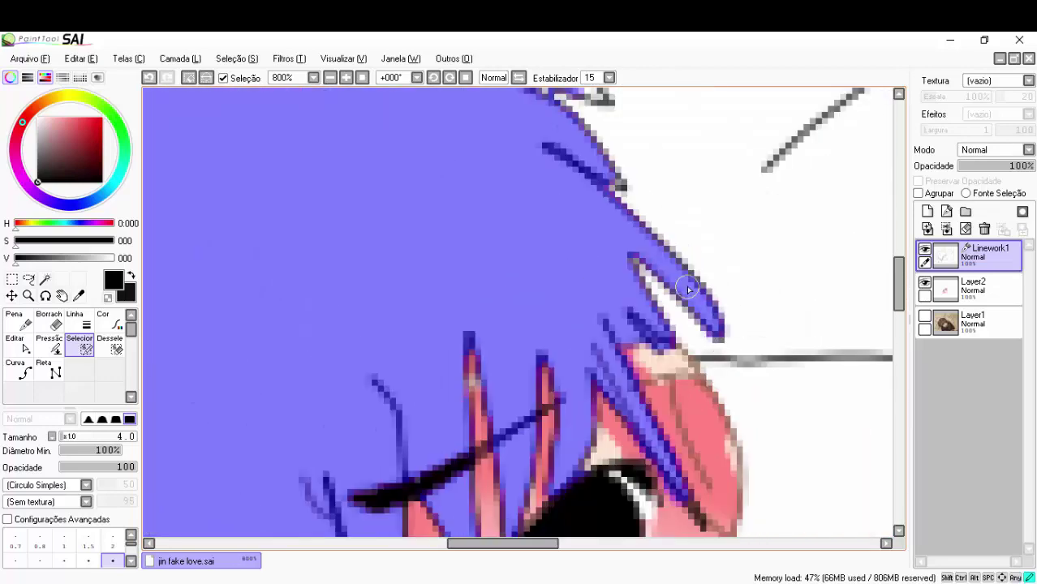
Complete the hair selection at the crown and at the strand tips beside the lower cheek
scroll(289, 227, "up", 3)
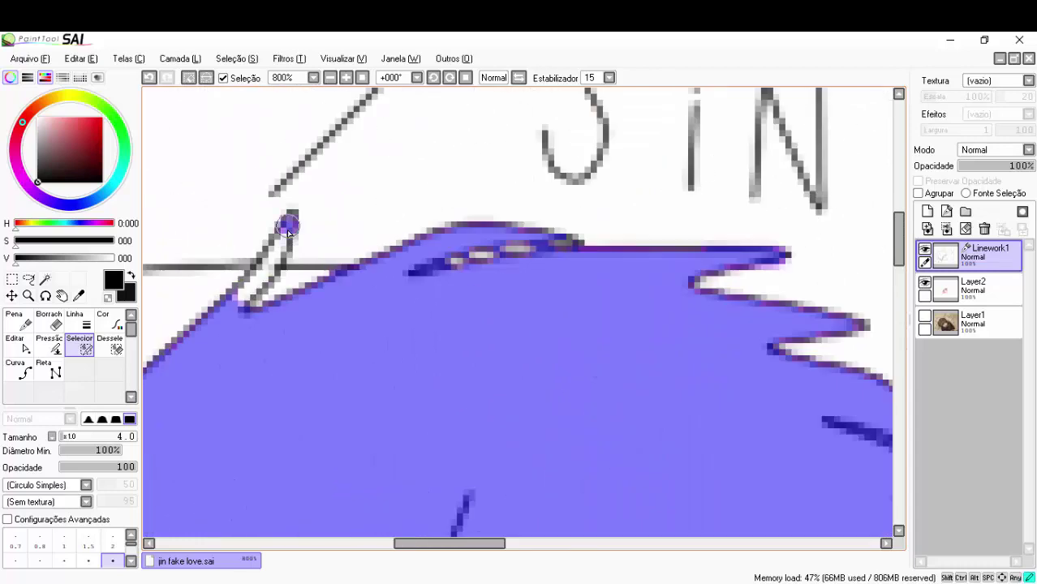
scroll(563, 245, "down", 5)
scroll(567, 191, "up", 5)
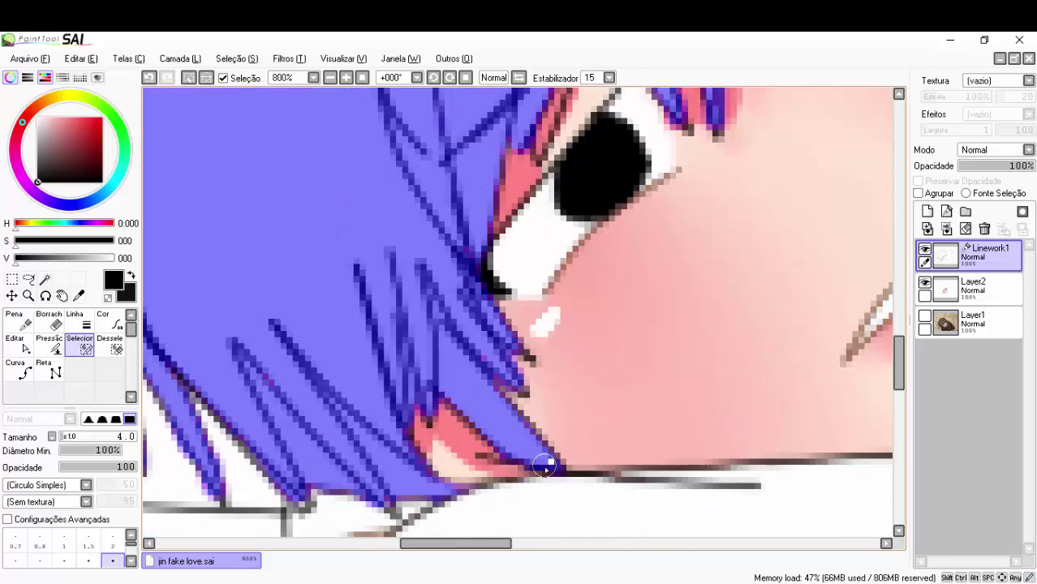
scroll(516, 448, "down", 4)
scroll(516, 447, "up", 2)
Fill the selected hair on Layer2 with dark grey, hue 108, saturation 12 and value 40
left_click(972, 288)
left_click(80, 344)
left_click(20, 241)
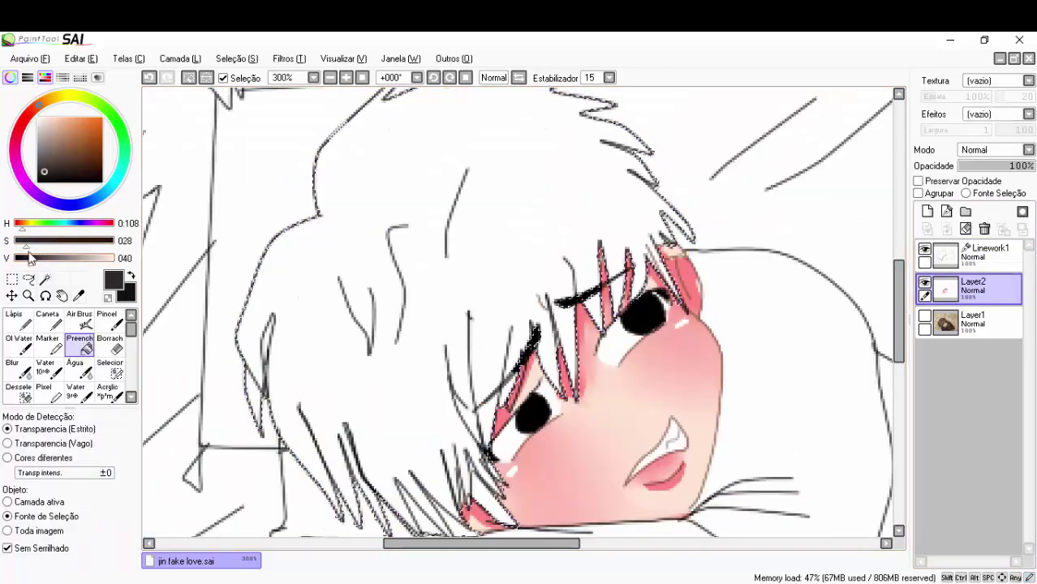
left_click(336, 279)
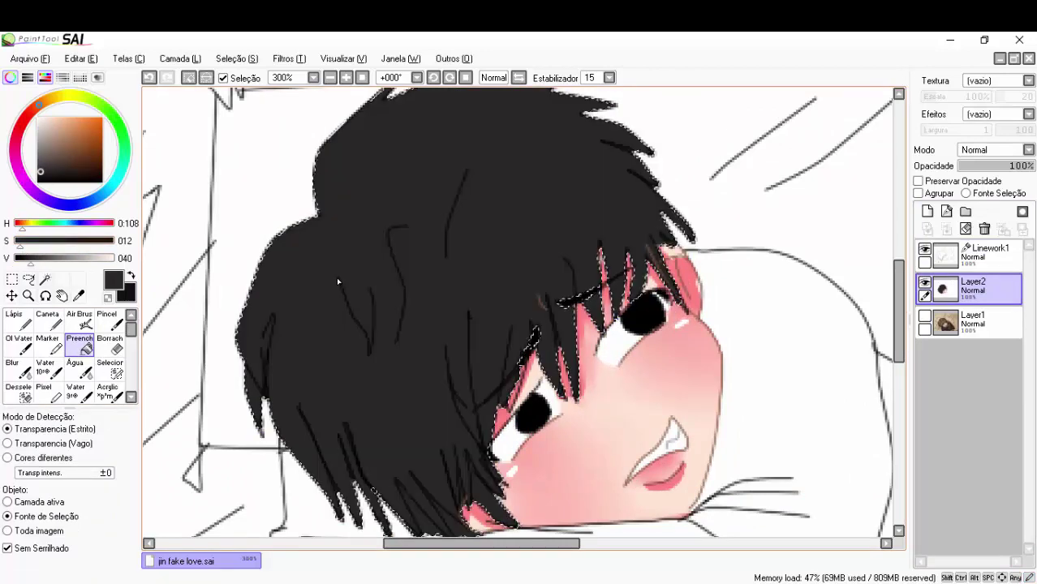
Paint shadow strokes along the lower hair tips beside the cheek with the Pen at size 5 and colour value 14
left_click(21, 259)
left_click(47, 320)
scroll(507, 510, "up", 5)
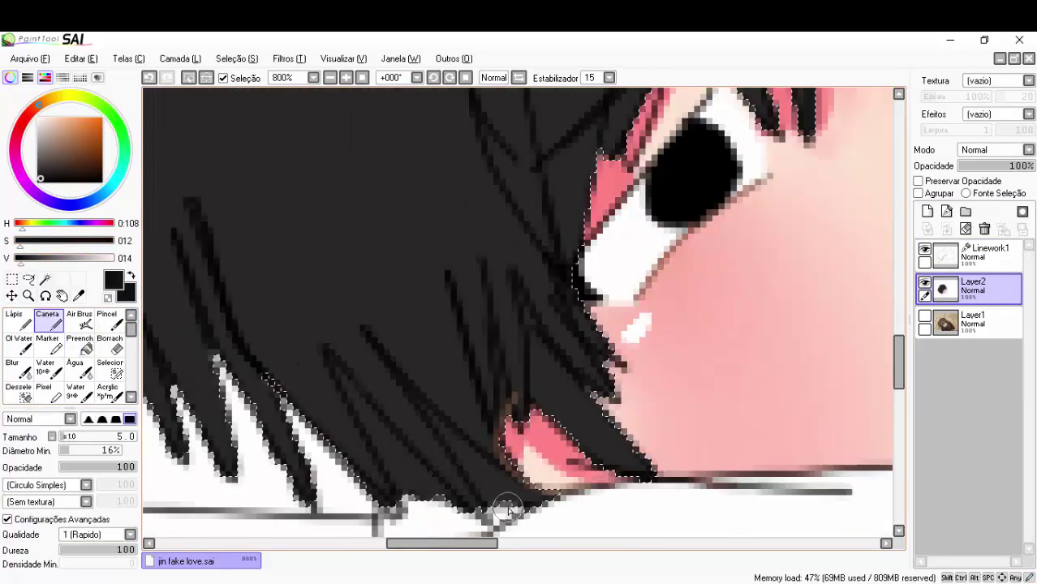
left_click_drag(553, 296, 513, 422)
left_click_drag(653, 470, 544, 354)
left_click_drag(464, 260, 520, 439)
left_click_drag(614, 349, 590, 423)
scroll(306, 342, "down", 2)
scroll(325, 358, "up", 2)
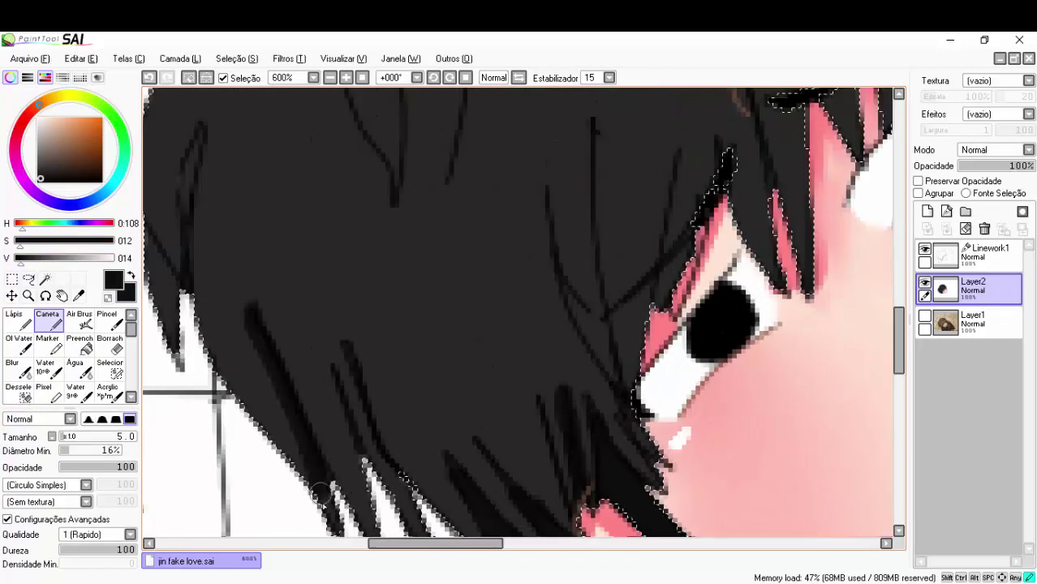
Darken the strand lines in the lower back locks of the hair
scroll(350, 382, "down", 2)
left_click_drag(351, 382, 405, 495)
scroll(488, 250, "up", 2)
mouse_move(463, 268)
left_mouse_down()
mouse_move(466, 341)
mouse_move(527, 487)
left_mouse_up()
scroll(503, 325, "down", 2)
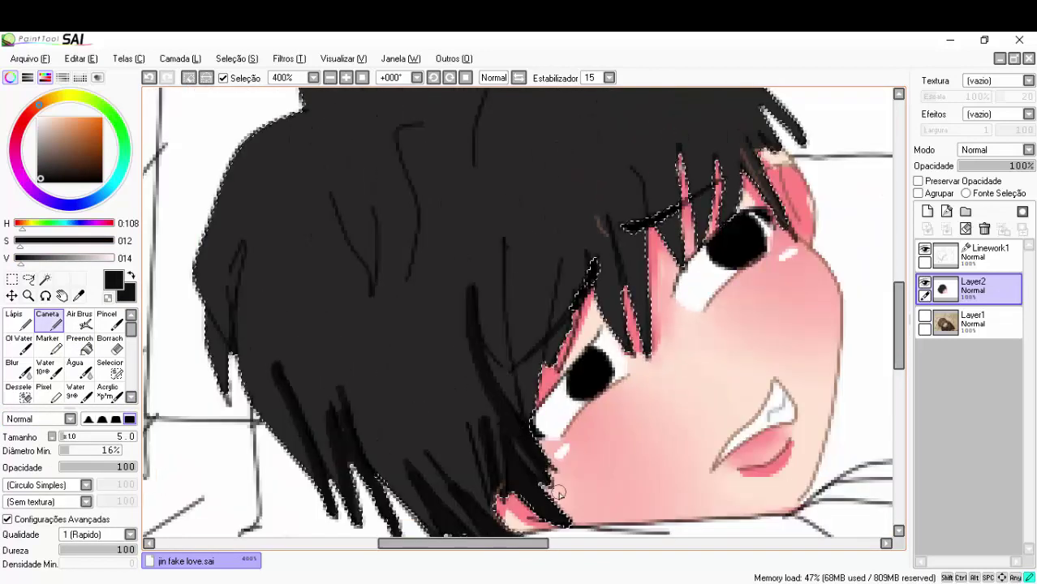
Paint thick dark strokes over the strand lines in the middle and upper part of the hair
left_click_drag(503, 252, 519, 416)
scroll(481, 307, "down", 3)
scroll(491, 347, "up", 3)
left_click_drag(496, 315, 478, 403)
mouse_move(507, 232)
left_mouse_down()
mouse_move(524, 321)
mouse_move(516, 393)
left_mouse_up()
scroll(556, 291, "down", 1)
scroll(568, 300, "up", 2)
scroll(650, 268, "down", 2)
scroll(688, 241, "up", 2)
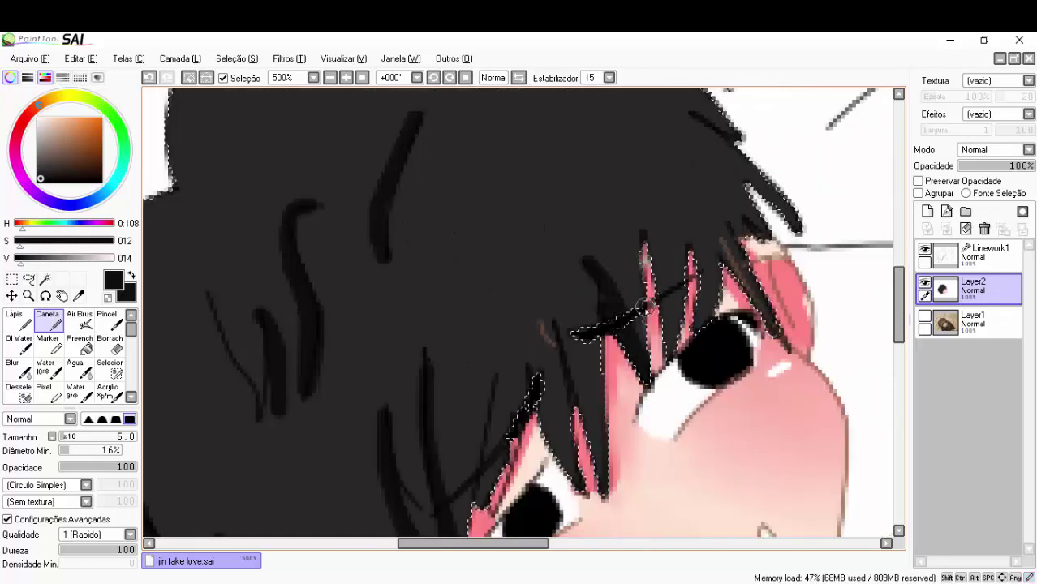
Shade the fringe strands above the upper eye and the hair tips around the ear with near-black strokes
left_click_drag(687, 241, 716, 333)
left_click_drag(713, 230, 780, 336)
scroll(695, 294, "up", 3)
left_click_drag(695, 294, 671, 341)
scroll(672, 341, "down", 2)
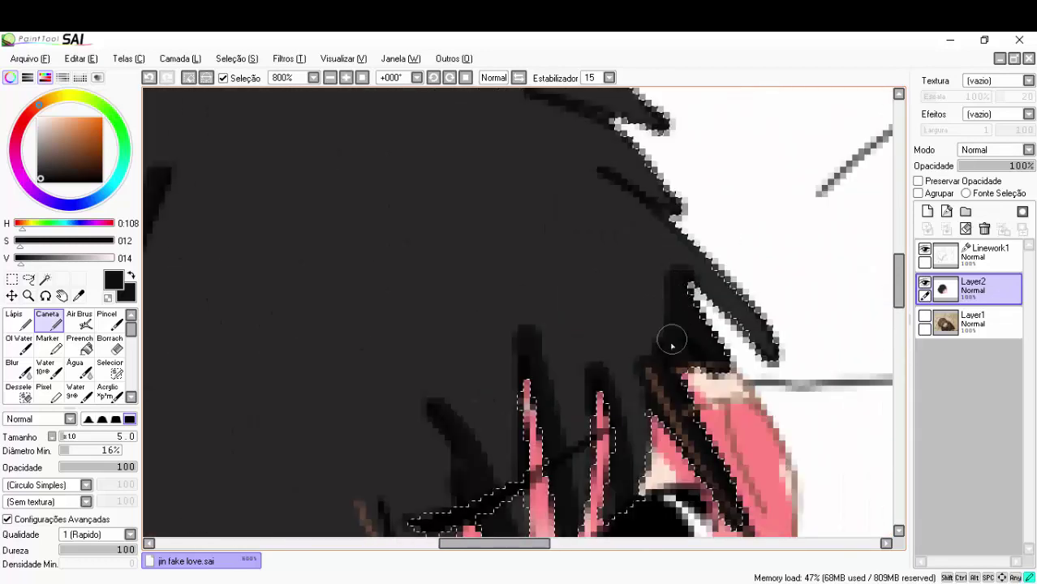
left_click_drag(658, 388, 637, 507)
Fill the hair's underside above the cheek with a curved near-black shadow running down into the lower tips
scroll(655, 264, "down", 1)
scroll(655, 263, "up", 1)
mouse_move(579, 243)
left_mouse_down()
mouse_move(581, 297)
mouse_move(456, 393)
mouse_move(483, 418)
left_mouse_up()
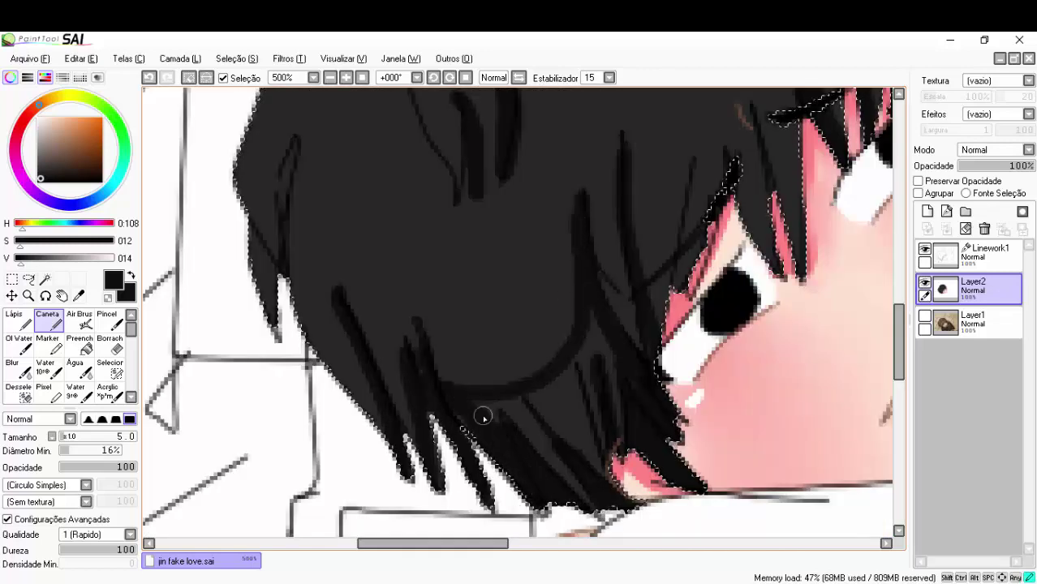
mouse_move(597, 339)
left_mouse_down()
mouse_move(607, 414)
mouse_move(549, 413)
left_mouse_up()
scroll(549, 412, "down", 3)
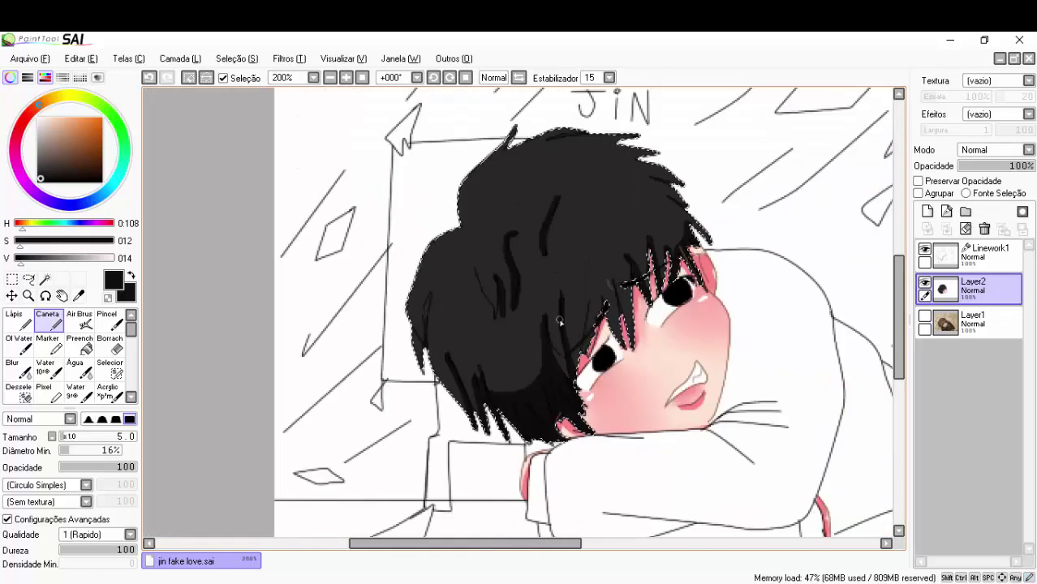
Paint the strand on the outer back lock of the hair near-black, undoing and redoing the stroke
scroll(463, 438, "up", 2)
left_click_drag(457, 428, 463, 450)
scroll(413, 448, "up", 1)
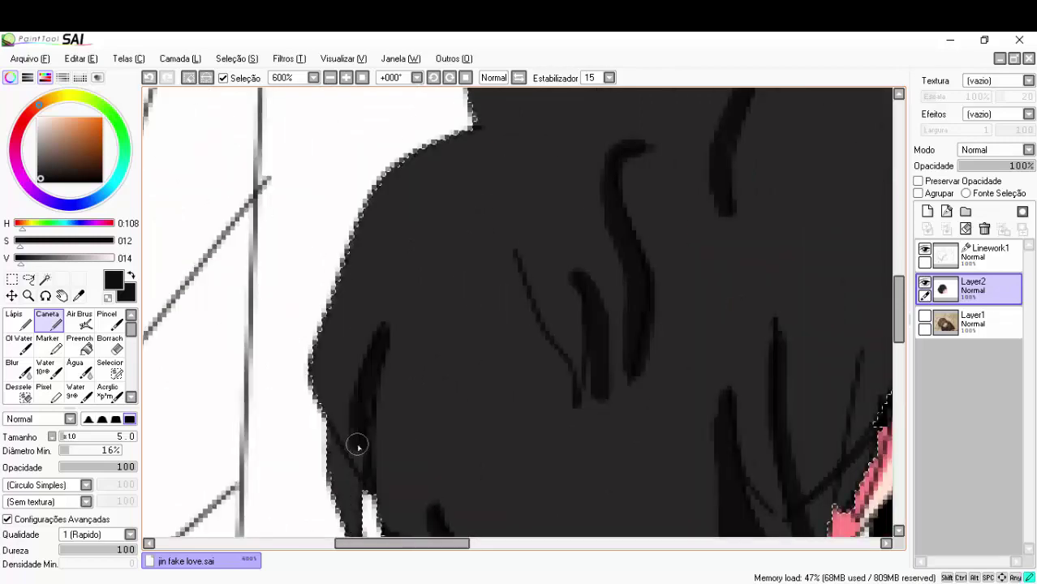
key("ctrl+z")
left_click_drag(382, 348, 386, 447)
scroll(389, 471, "up", 1)
scroll(449, 295, "down", 1)
scroll(449, 295, "down", 1)
scroll(428, 320, "up", 1)
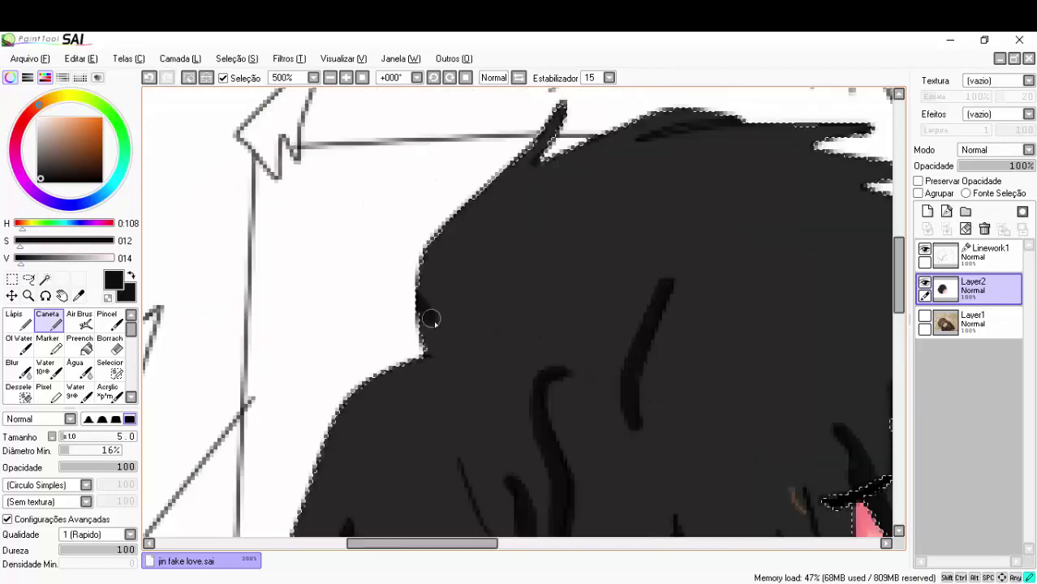
Shade a broad near-black band along the back contour of the hair, from the crown to the outer back lock
left_click_drag(474, 307, 317, 430)
scroll(457, 354, "down", 1)
scroll(422, 345, "up", 1)
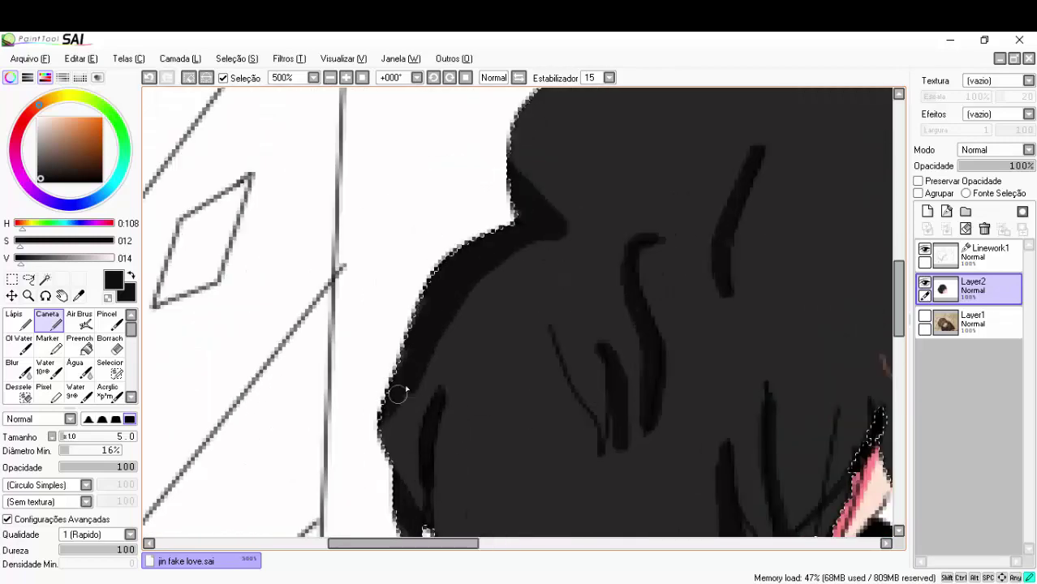
scroll(398, 394, "down", 1)
scroll(442, 341, "up", 1)
left_click_drag(442, 341, 483, 203)
scroll(438, 312, "down", 1)
scroll(487, 308, "down", 1)
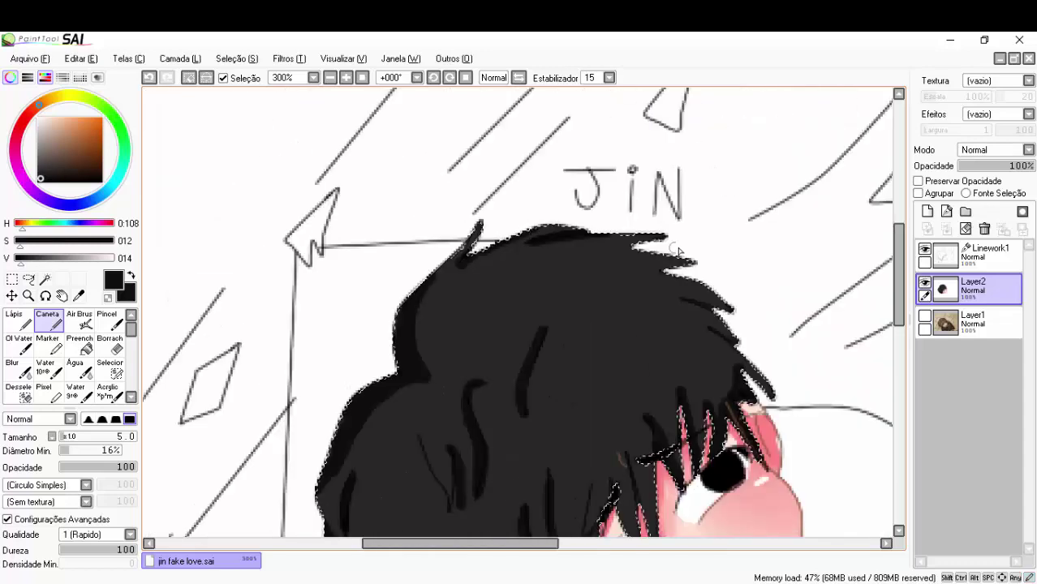
Darken the hair tips along the front of the crown and the fringe strands beside the lower eye
scroll(568, 300, "up", 1)
scroll(660, 297, "down", 1)
left_click_drag(660, 296, 738, 357)
scroll(739, 357, "down", 1)
scroll(650, 365, "up", 1)
mouse_move(633, 377)
left_mouse_down()
mouse_move(625, 511)
mouse_move(596, 422)
left_mouse_up()
scroll(548, 530, "down", 1)
scroll(547, 529, "up", 1)
scroll(548, 429, "down", 2)
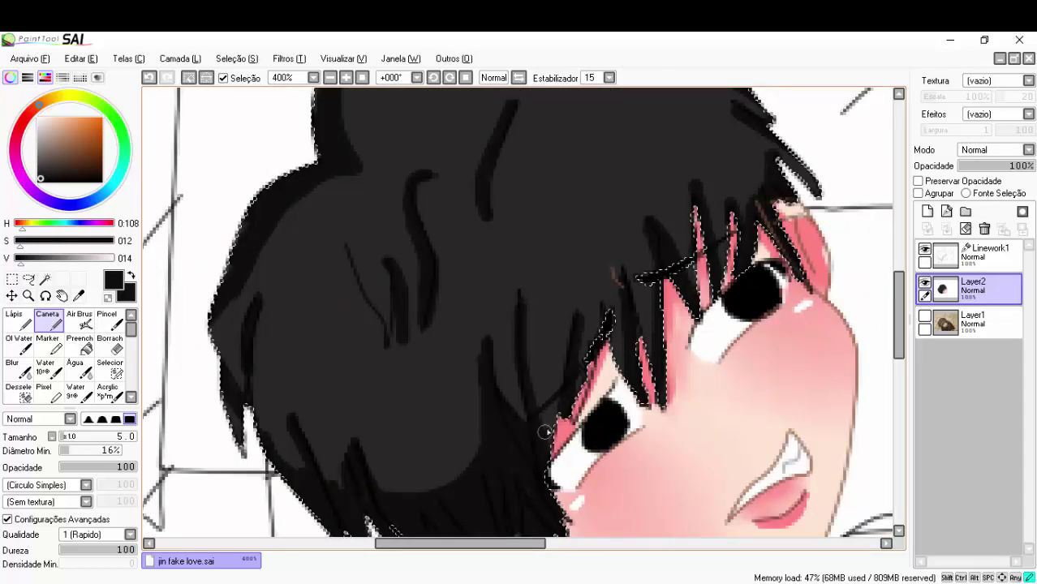
Set the colour to saturation 14 and value 88 and paint grey highlights across the crown and its front tips
scroll(549, 331, "down", 2)
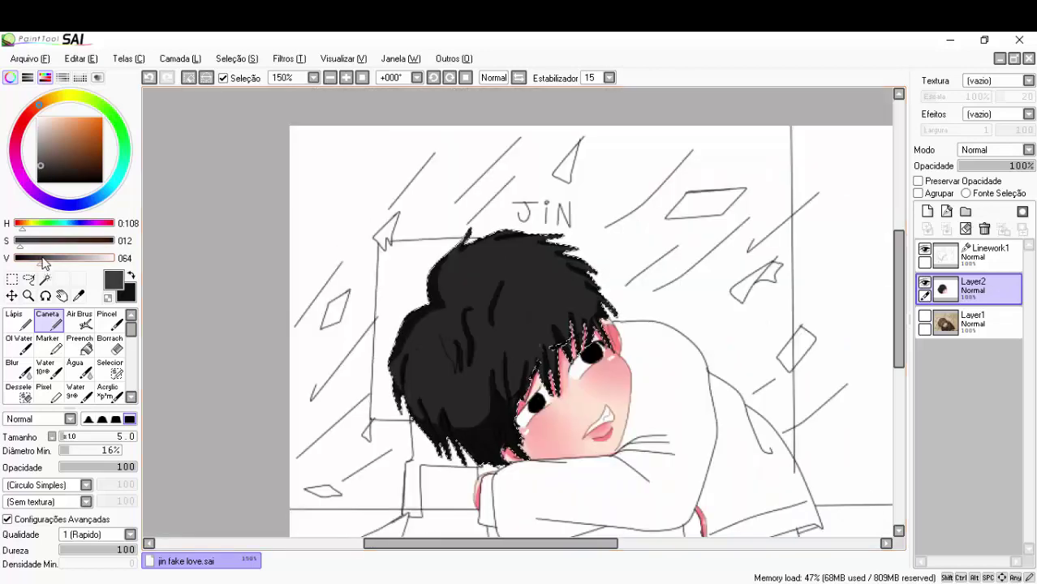
left_click(56, 259)
left_click(49, 258)
scroll(520, 260, "up", 5)
mouse_move(471, 243)
left_mouse_down()
mouse_move(528, 260)
mouse_move(568, 292)
left_mouse_up()
scroll(504, 260, "down", 1)
scroll(593, 280, "down", 2)
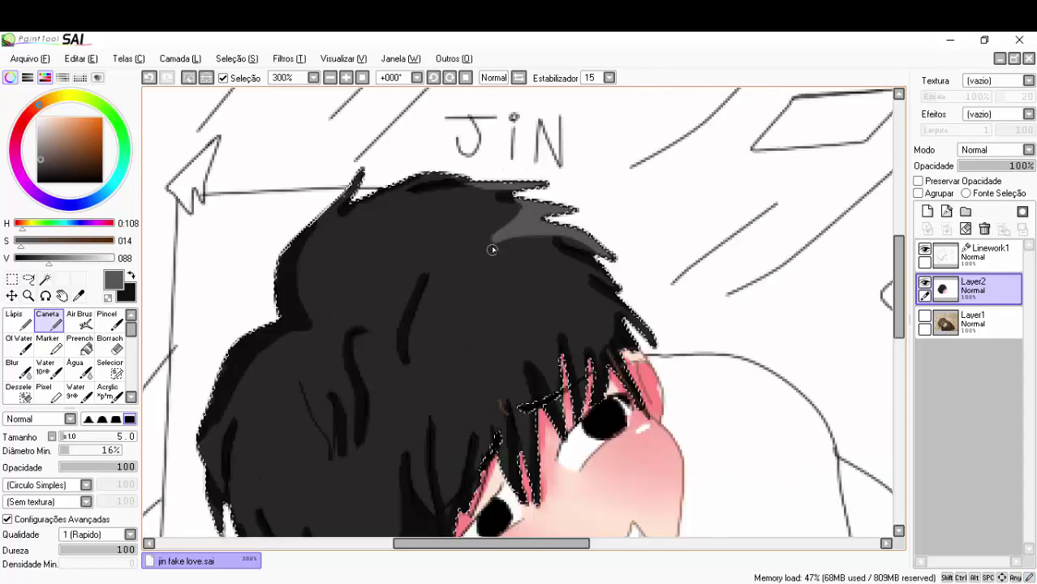
mouse_move(493, 243)
left_mouse_down()
mouse_move(443, 289)
mouse_move(377, 301)
left_mouse_up()
Add grey highlight strokes to the outer lock at the back of the head
scroll(392, 302, "down", 2)
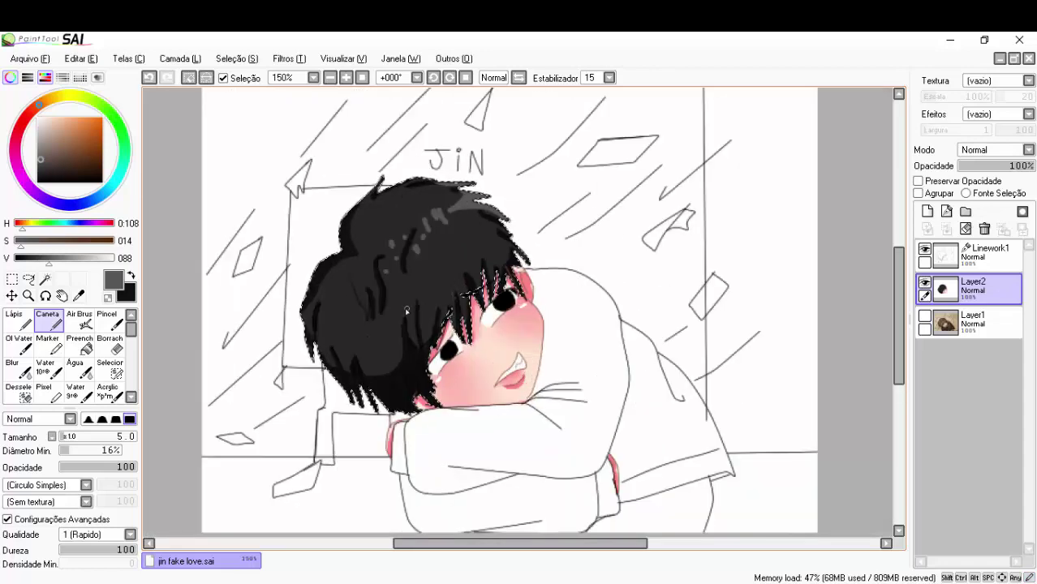
scroll(295, 352, "up", 4)
left_click_drag(306, 394, 301, 374)
scroll(301, 374, "down", 4)
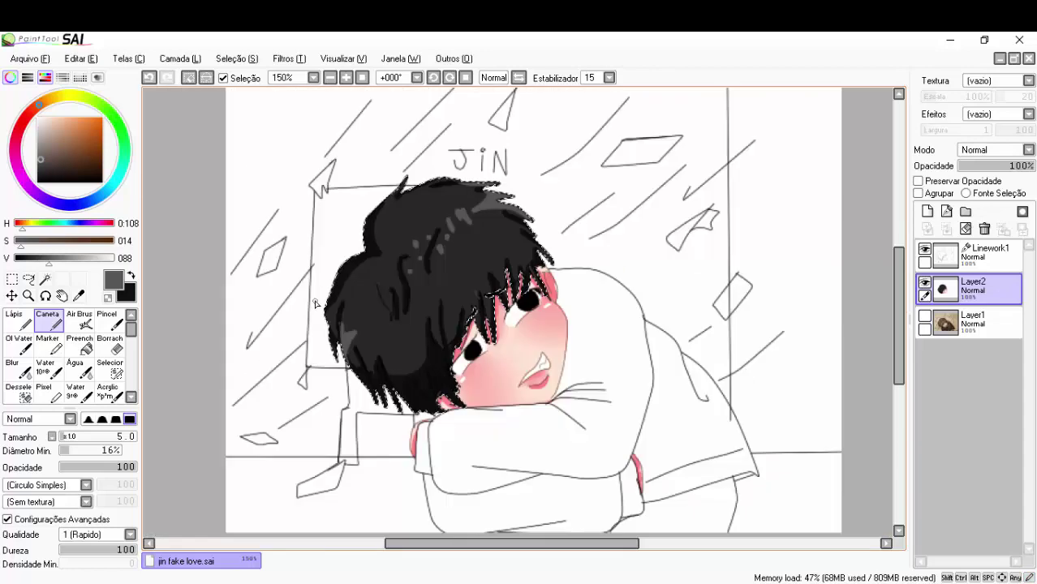
scroll(457, 312, "up", 2)
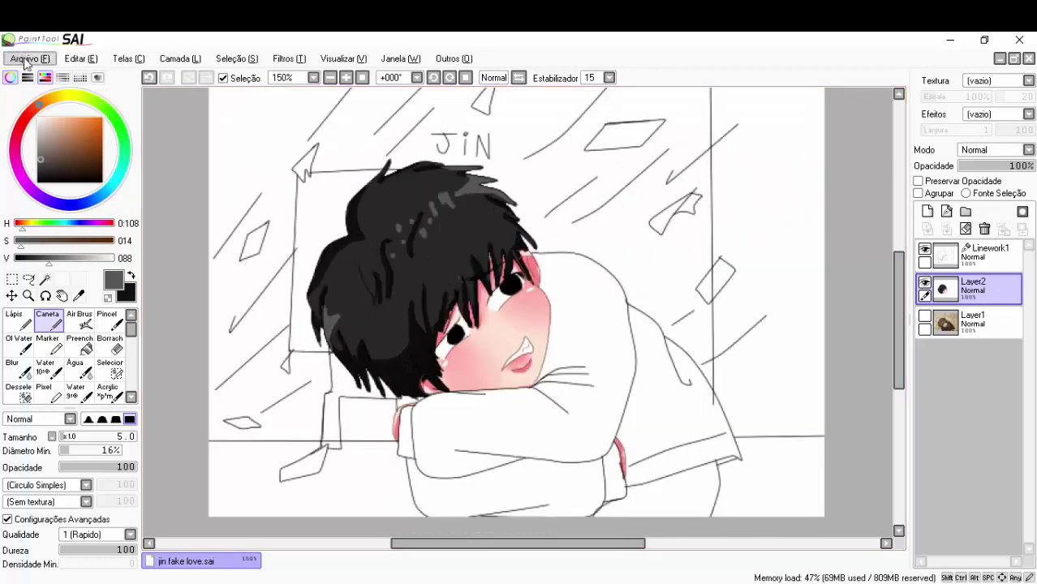
Select the jumper's sleeves and cuffs on Linework1 with the magic wand
left_click(47, 278)
left_click(994, 253)
left_click(608, 335)
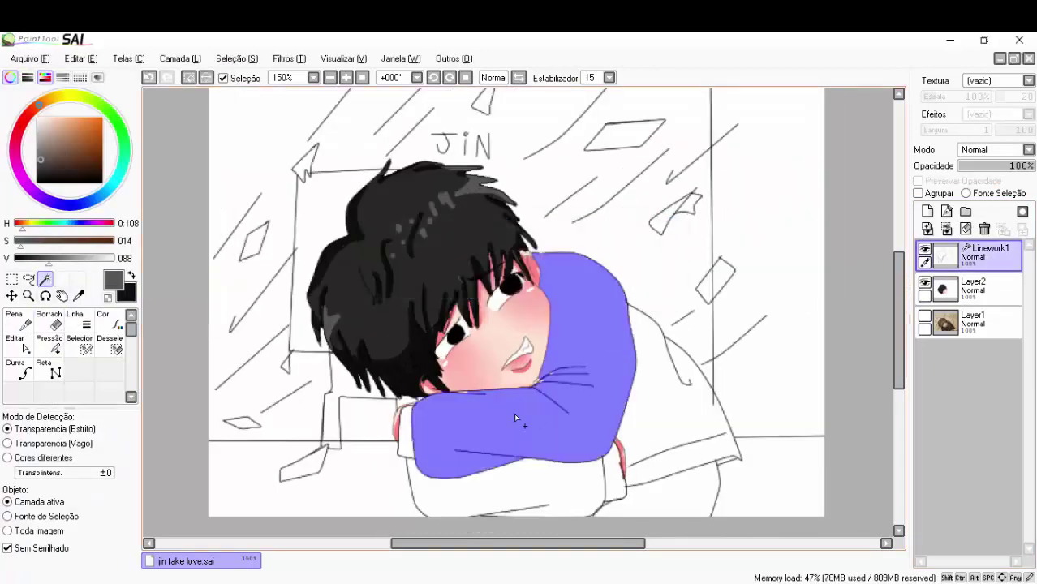
left_click(409, 443)
left_click(452, 498)
left_click(605, 486)
Complete the jumper selection over the back and fill its missed gaps by the chin creases with the selection pen
scroll(383, 431, "up", 5)
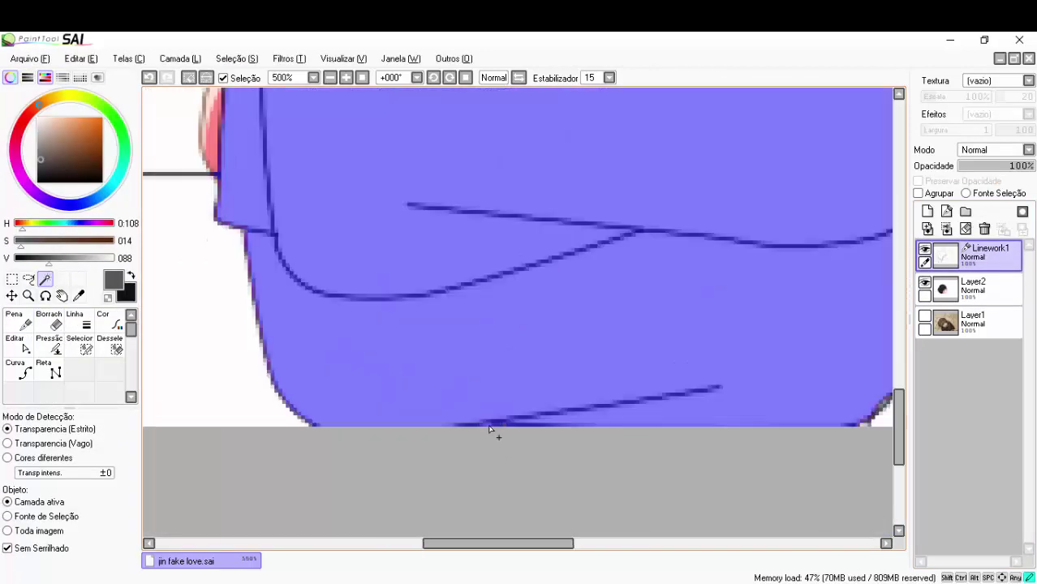
scroll(701, 387, "down", 2)
scroll(702, 386, "up", 3)
scroll(701, 386, "down", 3)
scroll(701, 387, "down", 2)
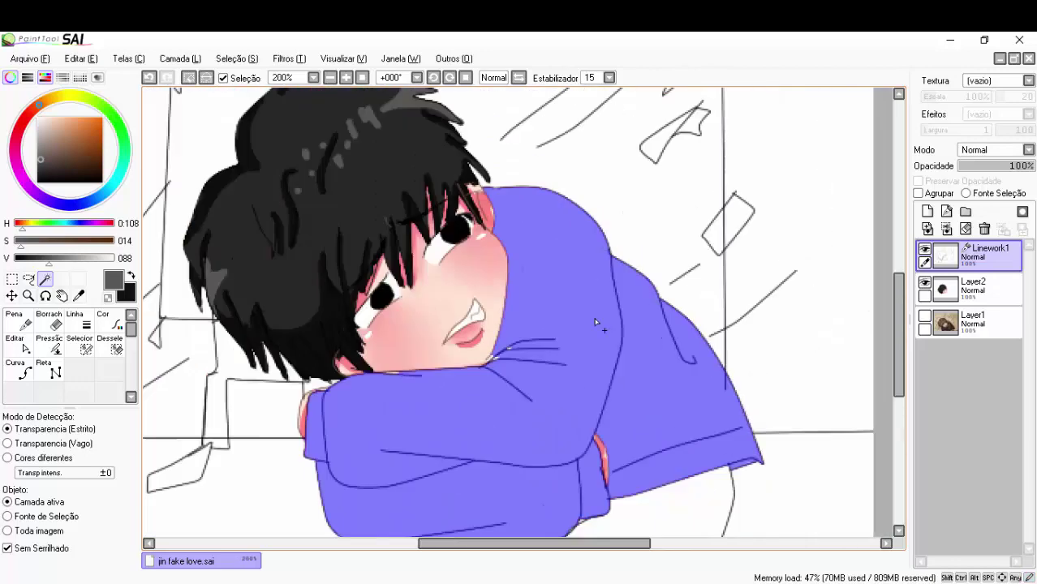
scroll(690, 357, "up", 4)
key("c")
scroll(607, 350, "down", 4)
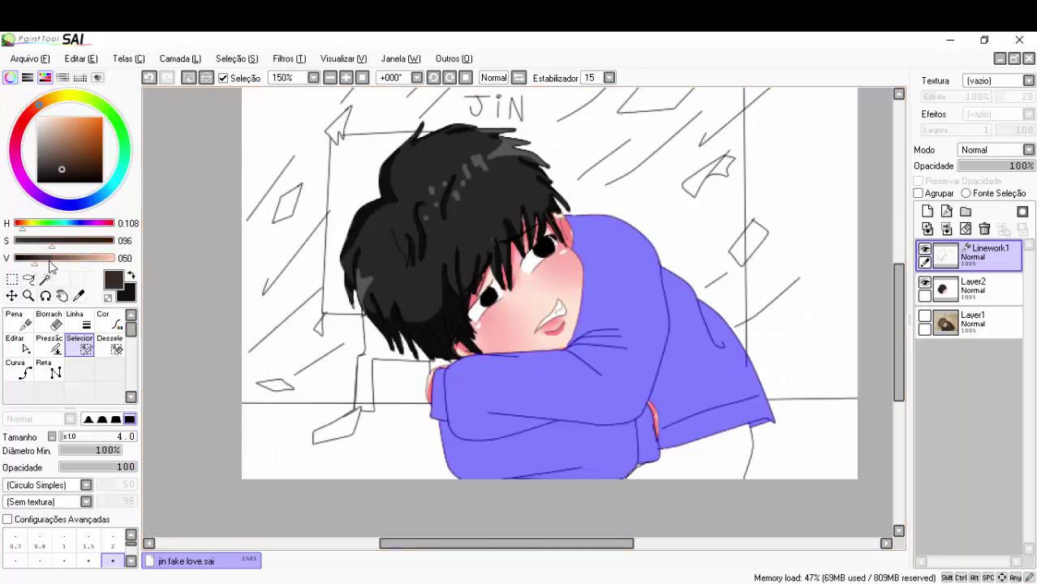
Fill the selected jumper on Layer2 with dark brown, adjusting the shade to saturation 82 and value 54
left_click(974, 286)
left_click(568, 389)
left_click_drag(52, 241, 63, 248)
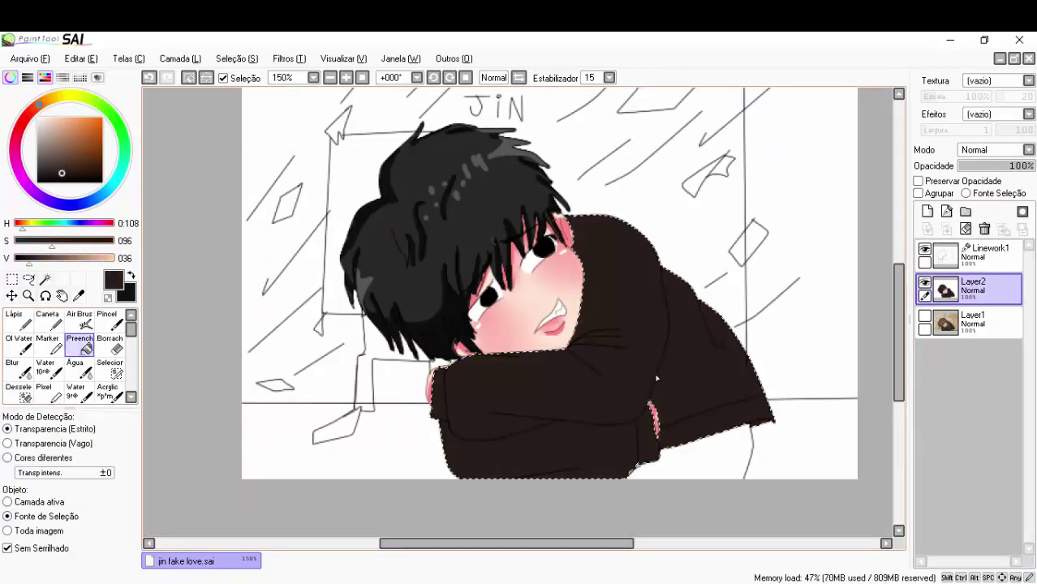
left_click(58, 167)
left_click(602, 395)
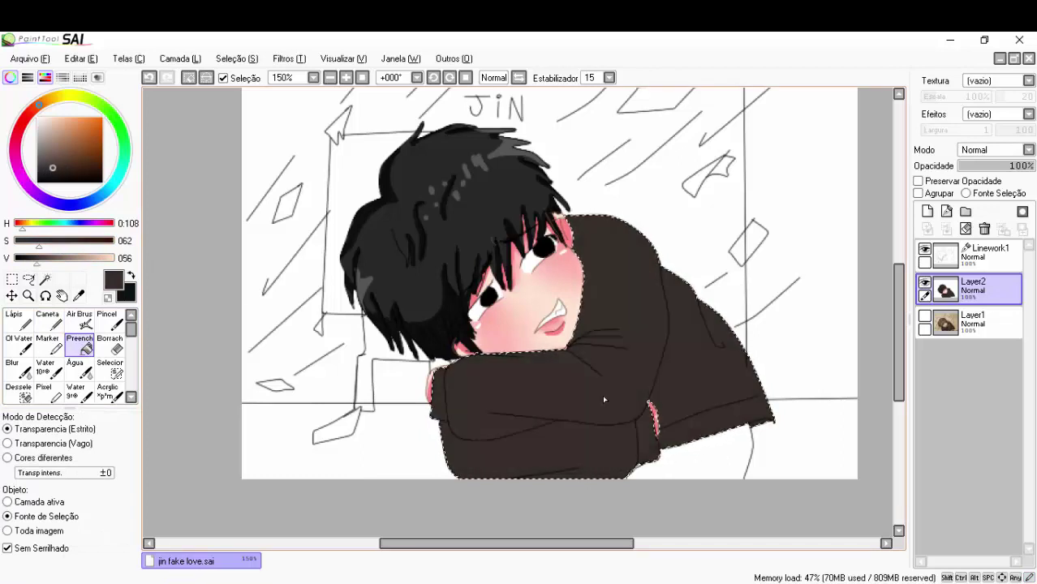
left_click_drag(615, 395, 527, 376)
left_click(33, 258)
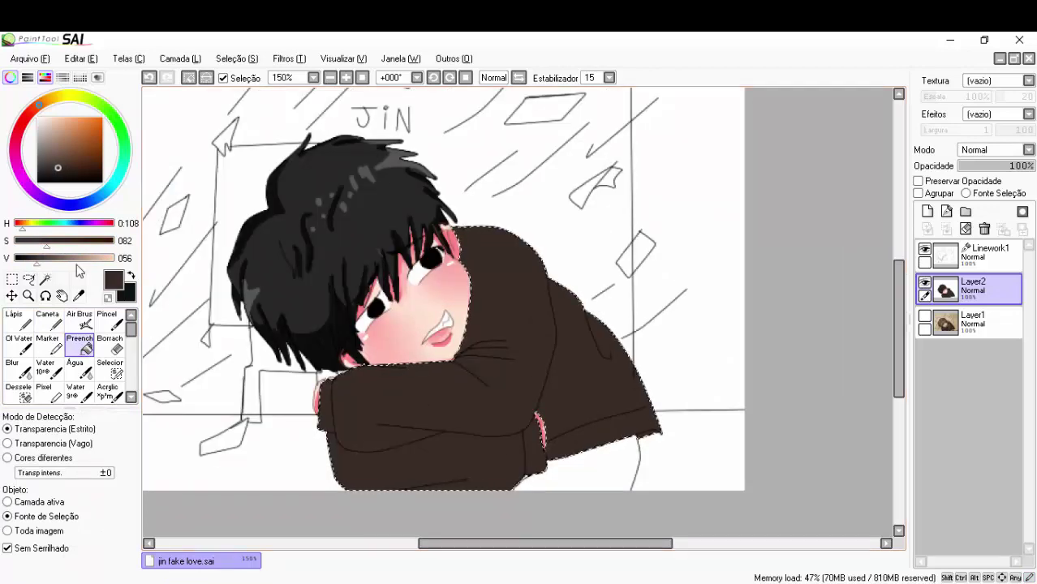
left_click(419, 394)
Paint a shadow over the jumper's shoulder beside the ear with the Pen at colour value 30
left_click(27, 258)
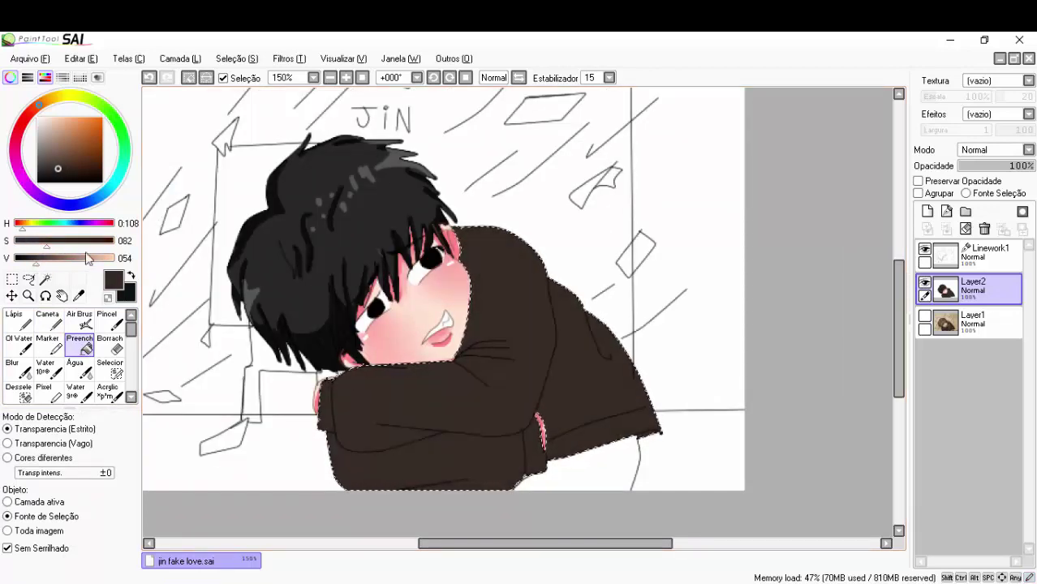
left_click(48, 321)
scroll(476, 242, "up", 5)
mouse_move(418, 302)
left_mouse_down()
mouse_move(629, 239)
mouse_move(537, 238)
mouse_move(520, 213)
left_mouse_up()
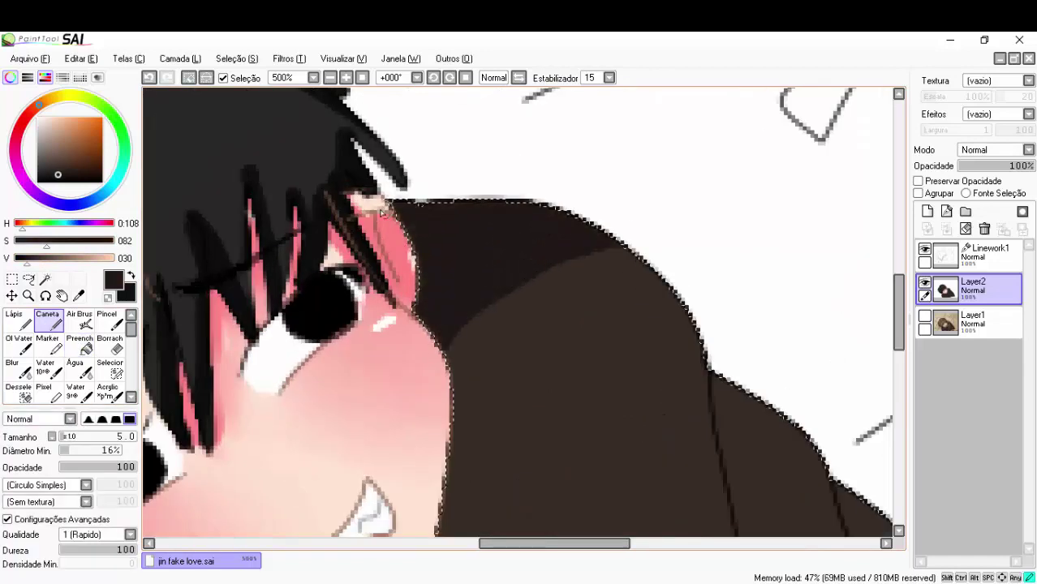
scroll(590, 174, "down", 1)
scroll(413, 188, "down", 1)
Thicken the sleeve creases radiating from the chin with dark shadow strokes
scroll(383, 357, "up", 2)
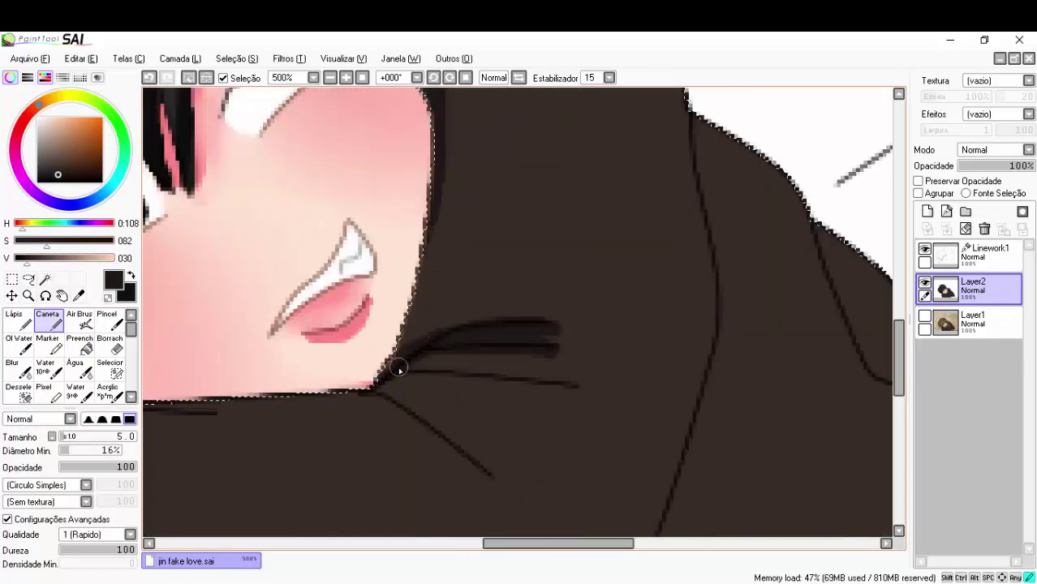
scroll(396, 360, "down", 2)
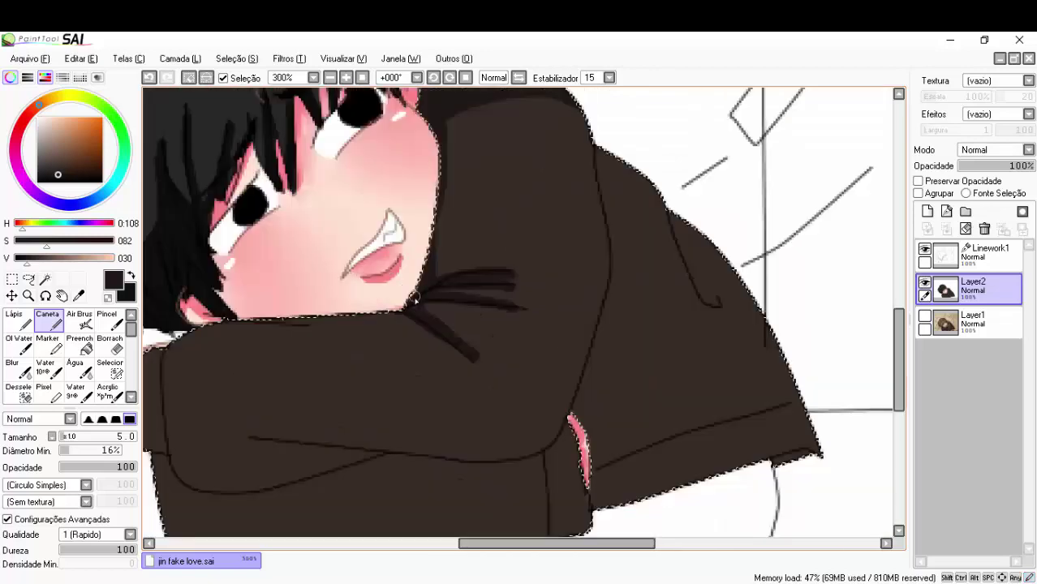
scroll(258, 322, "up", 1)
scroll(340, 347, "up", 1)
scroll(340, 347, "down", 1)
Shade the triangular fold on the upper forearm and the crease at the bottom edge of the lower sleeve
left_click_drag(448, 320, 528, 353)
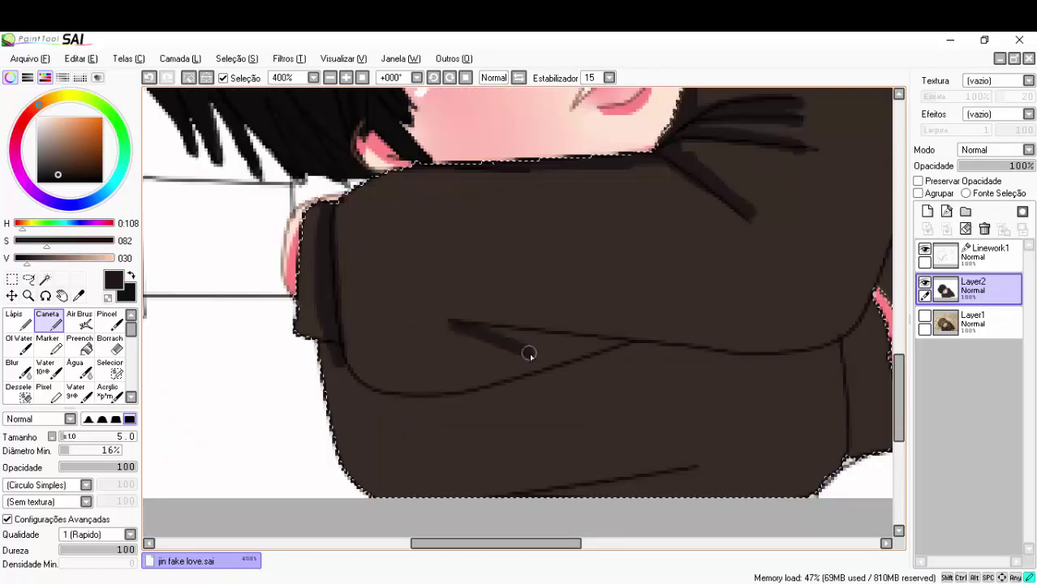
left_click_drag(479, 386, 550, 344)
left_click_drag(623, 342, 544, 341)
scroll(524, 345, "up", 2)
left_click_drag(579, 405, 475, 399)
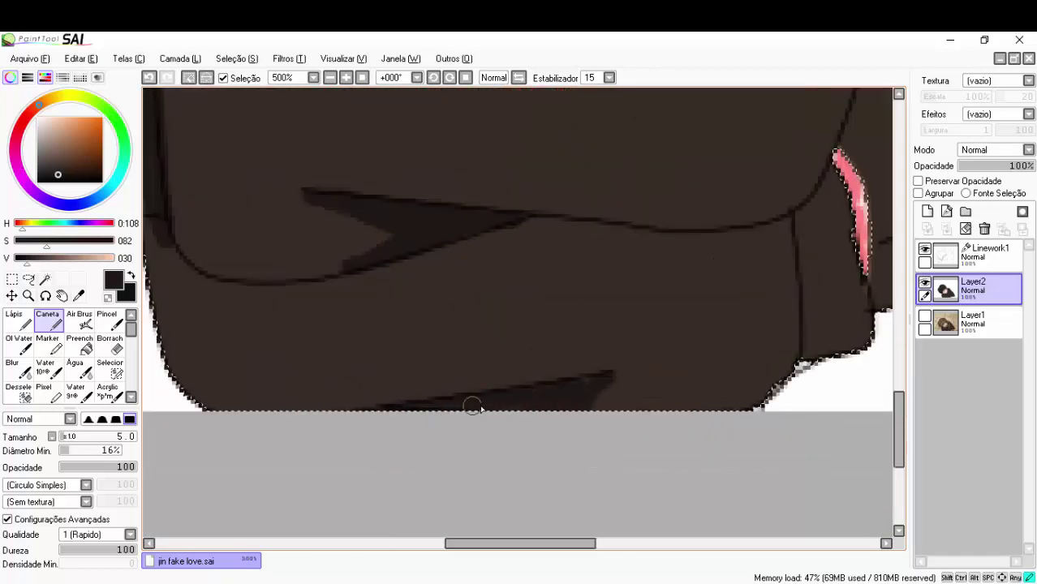
scroll(474, 398, "down", 1)
Paint the shadow that the upper forearm casts along the top of the lower sleeve and beside its cuff
mouse_move(349, 378)
left_mouse_down()
mouse_move(397, 431)
mouse_move(455, 450)
left_mouse_up()
scroll(485, 453, "right", 3)
left_click_drag(702, 399, 449, 428)
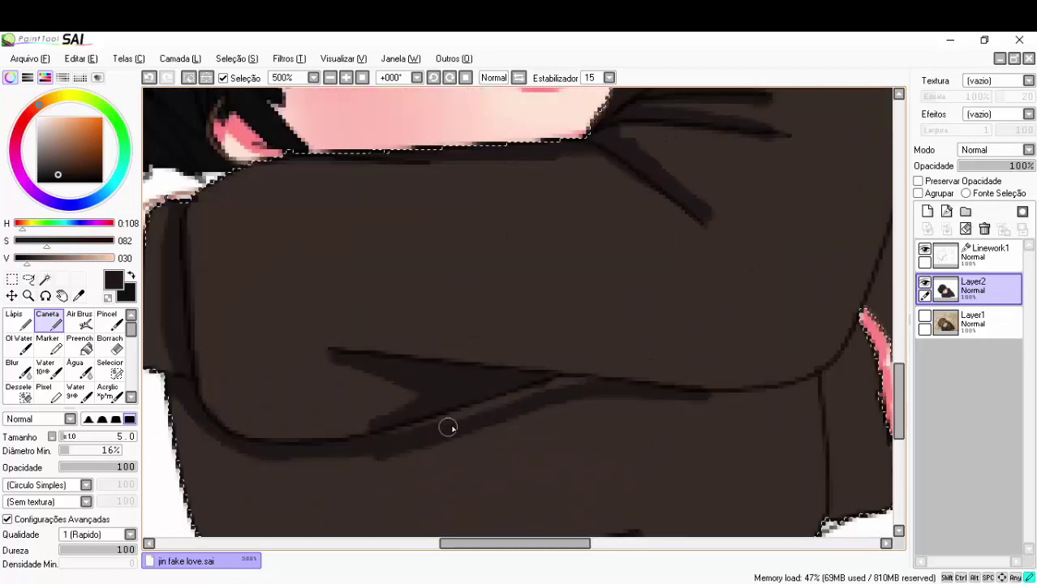
scroll(558, 388, "left", 2)
left_click_drag(313, 341, 266, 387)
Shade the underside of the bent elbow and the seam of the cuff beside the exposed hand
scroll(267, 386, "down", 1)
left_click_drag(563, 359, 719, 300)
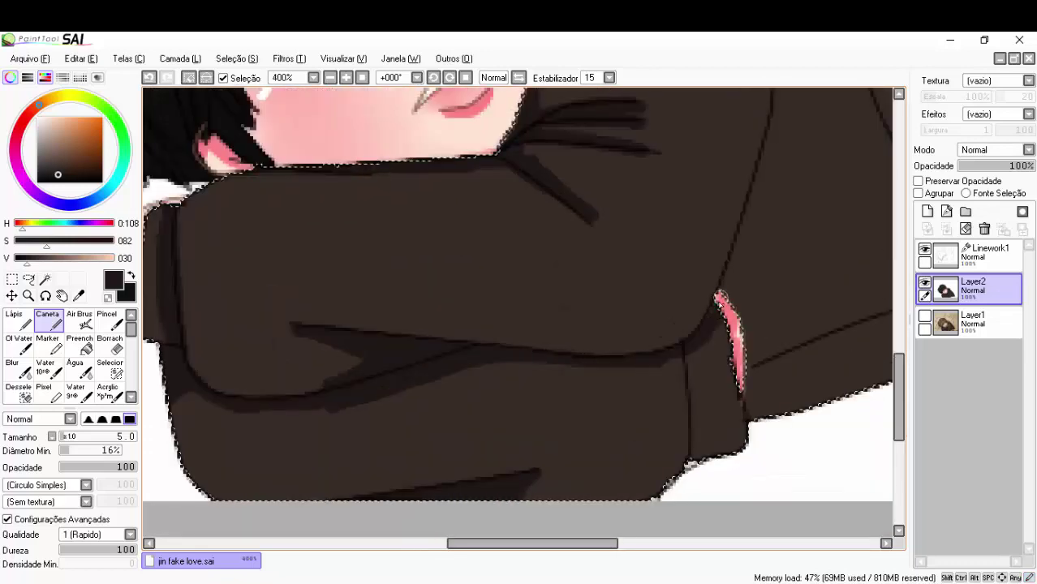
left_click_drag(697, 458, 714, 317)
scroll(567, 399, "down", 3)
scroll(560, 408, "up", 2)
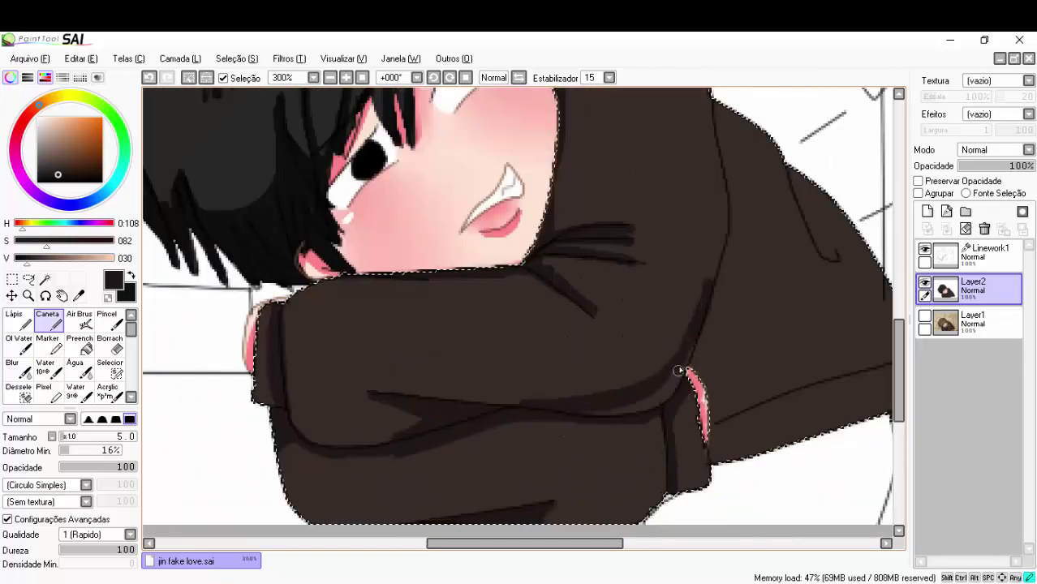
Paint an elongated vertical shadow patch on the jumper's upper arm
scroll(509, 409, "down", 2)
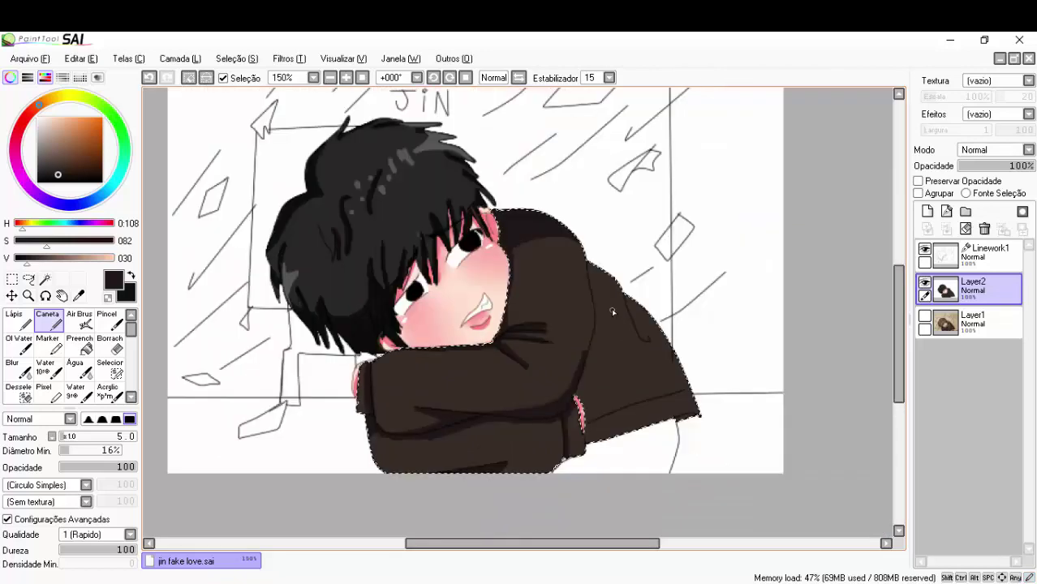
scroll(517, 276, "up", 3)
left_click_drag(517, 375, 514, 272)
scroll(513, 263, "down", 2)
left_click_drag(548, 308, 537, 324)
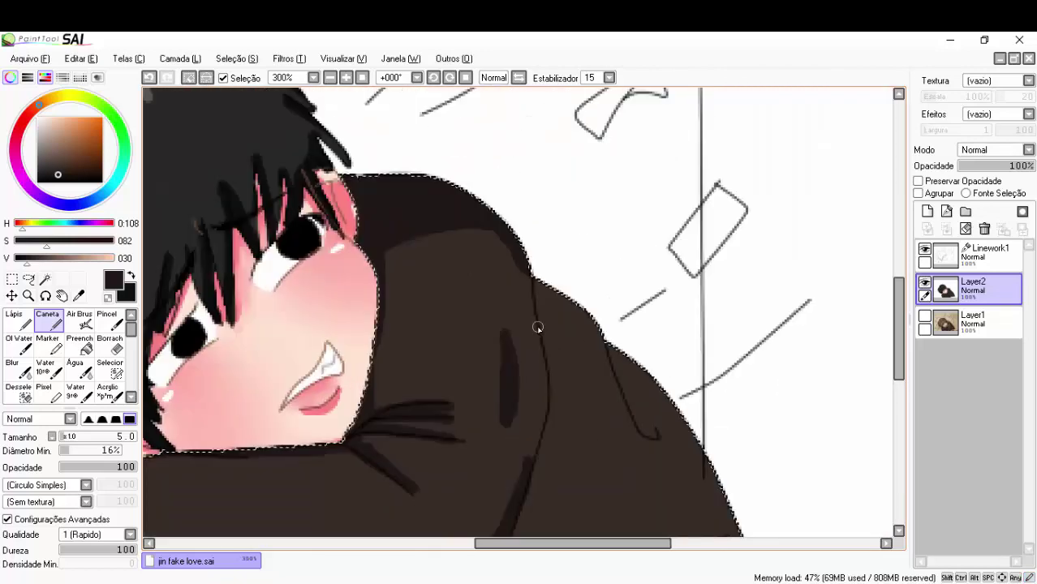
Shade the jumper's back along the arm line, from the shoulder down to the hem
scroll(537, 324, "up", 3)
scroll(521, 282, "down", 2)
mouse_move(505, 261)
left_mouse_down()
mouse_move(540, 293)
mouse_move(521, 283)
mouse_move(533, 438)
left_mouse_up()
scroll(519, 284, "down", 2)
scroll(517, 285, "up", 2)
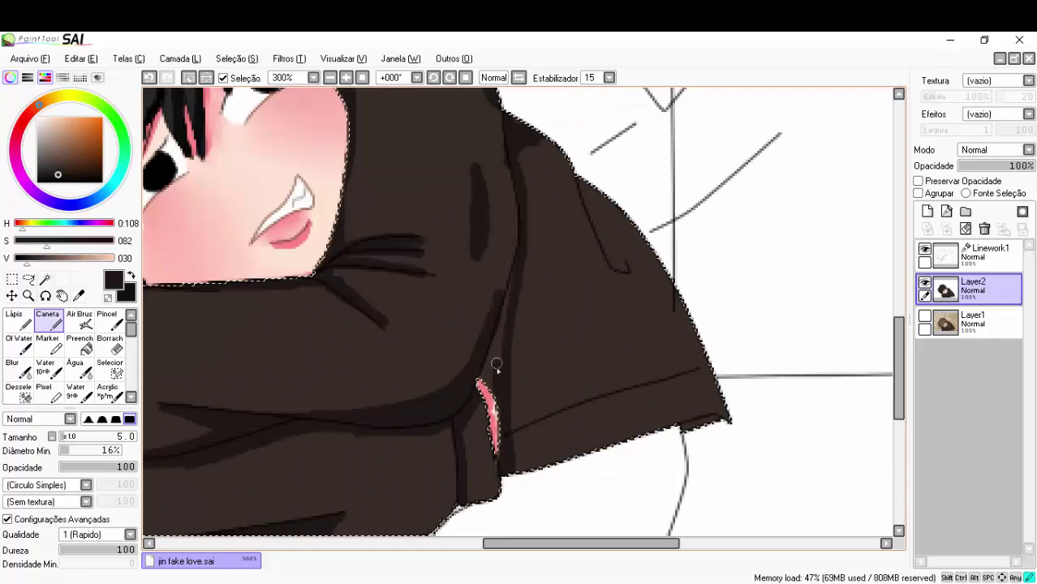
Paint shadows along the jumper's hem seam and at the outer corner of its bottom edge
scroll(510, 270, "up", 2)
left_click_drag(474, 459, 750, 394)
left_click_drag(645, 440, 474, 501)
scroll(487, 471, "down", 2)
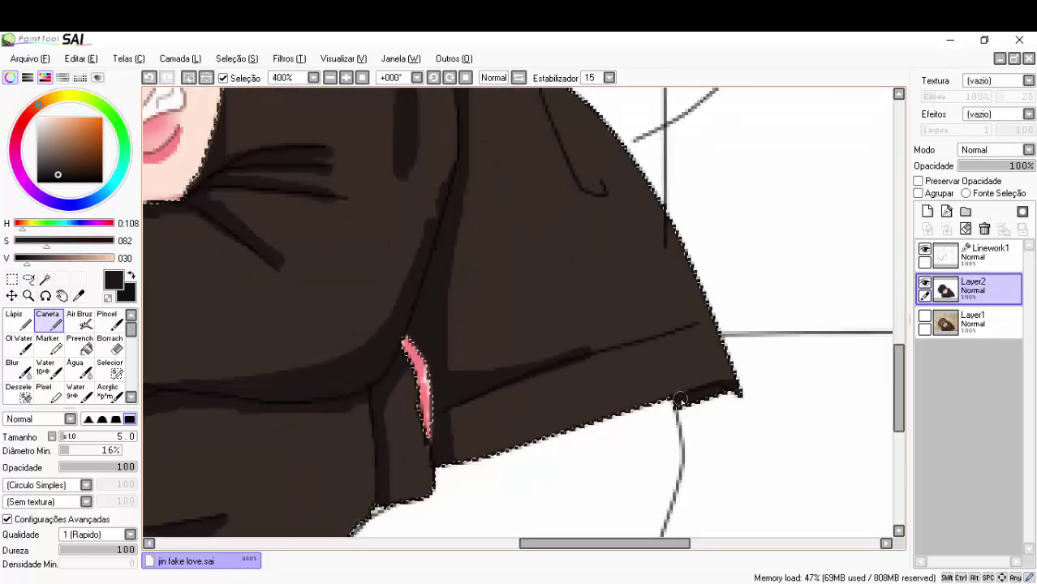
Fill the fold on the jumper's back with a dark tapered shadow
scroll(500, 457, "up", 1)
left_click_drag(554, 426, 510, 356)
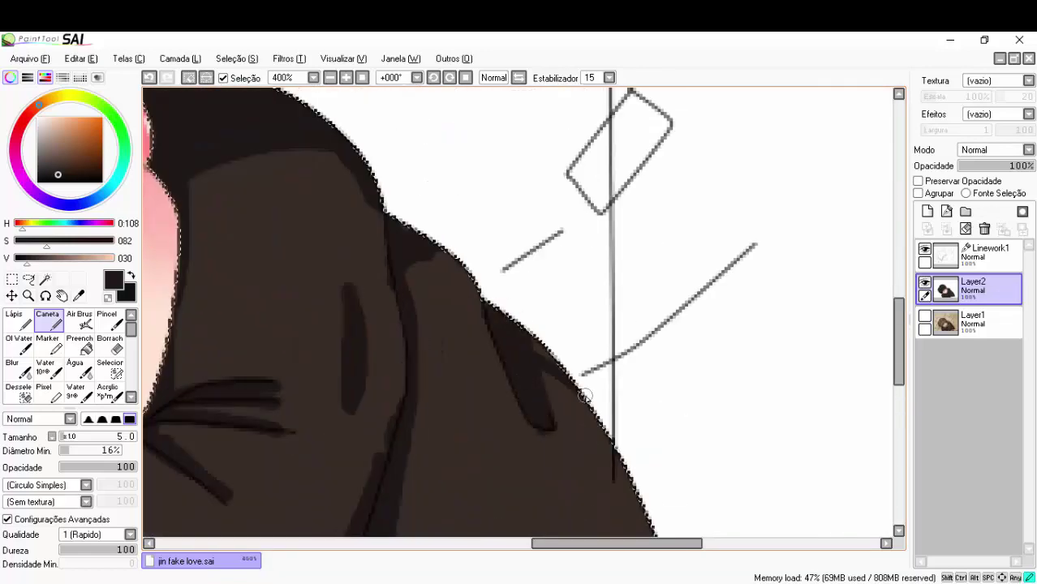
scroll(487, 353, "up", 1)
scroll(479, 384, "down", 4)
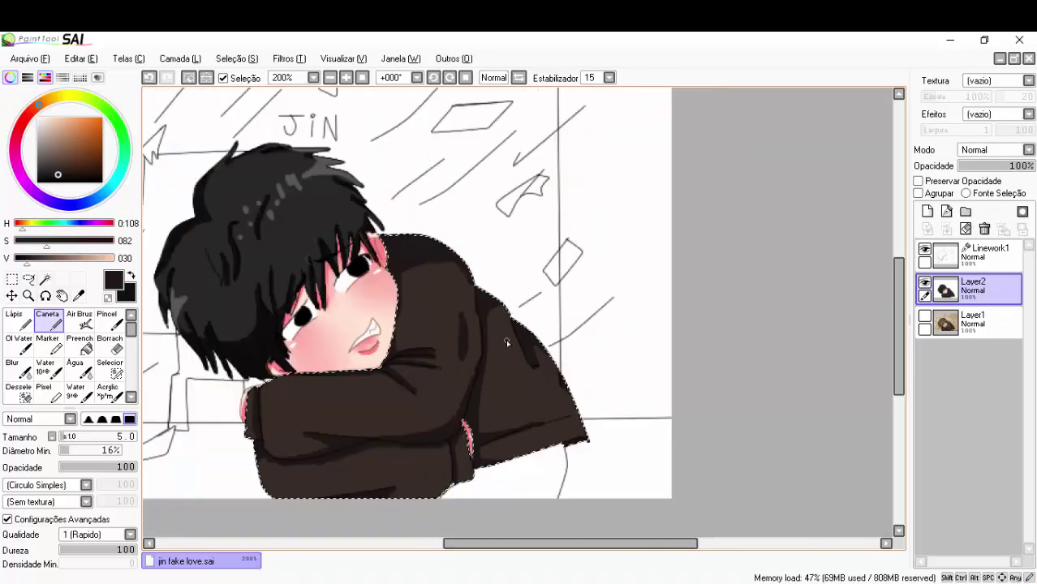
scroll(505, 339, "up", 3)
scroll(480, 475, "down", 2)
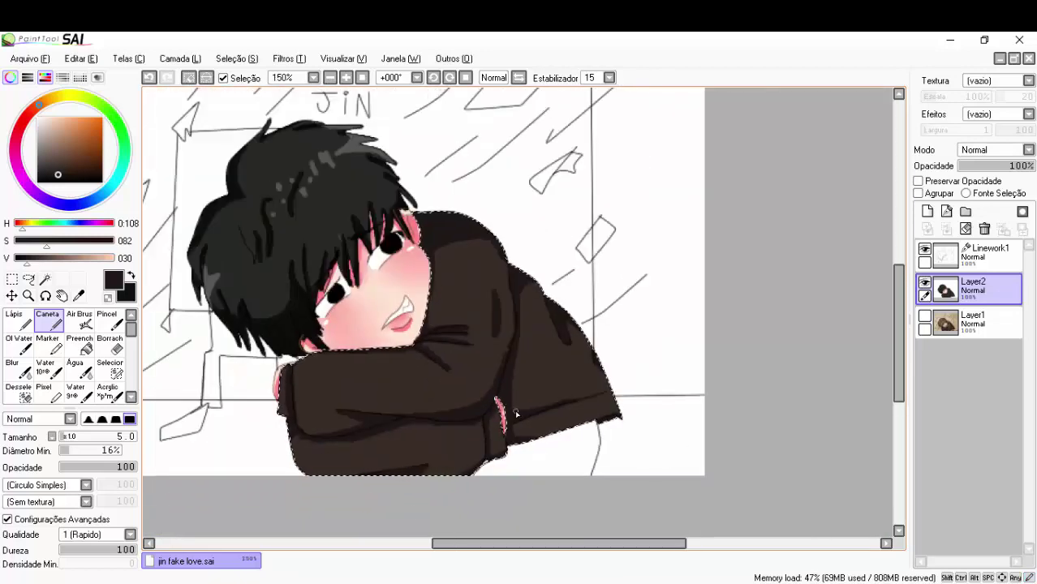
Dot the jumper with tiny light grey-brown specks (S 38, V 164) using a size 1 pen
mouse_move(53, 256)
left_mouse_down()
mouse_move(78, 258)
mouse_move(30, 241)
left_mouse_up()
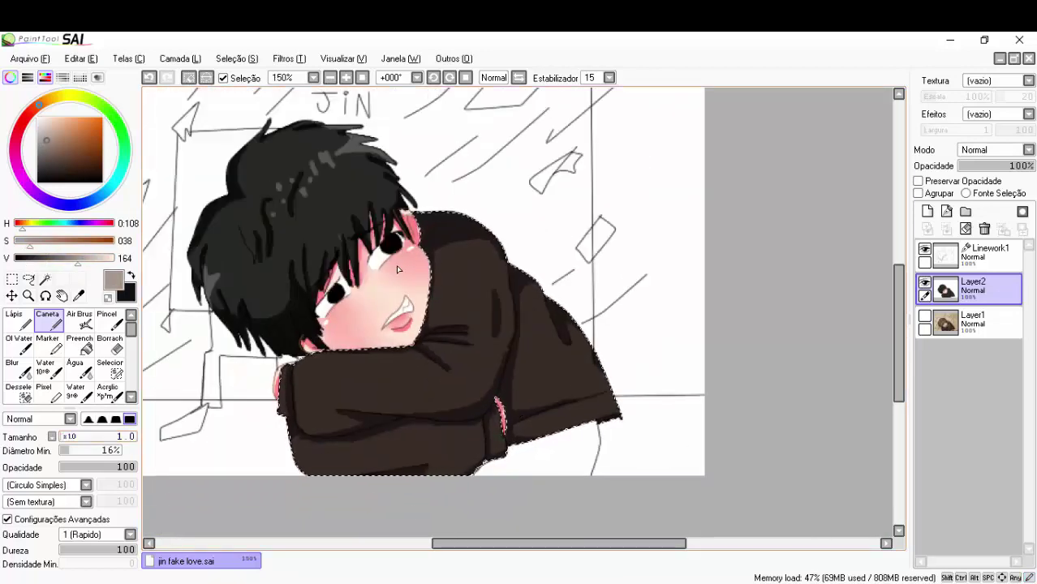
scroll(462, 281, "up", 3)
scroll(402, 378, "down", 3)
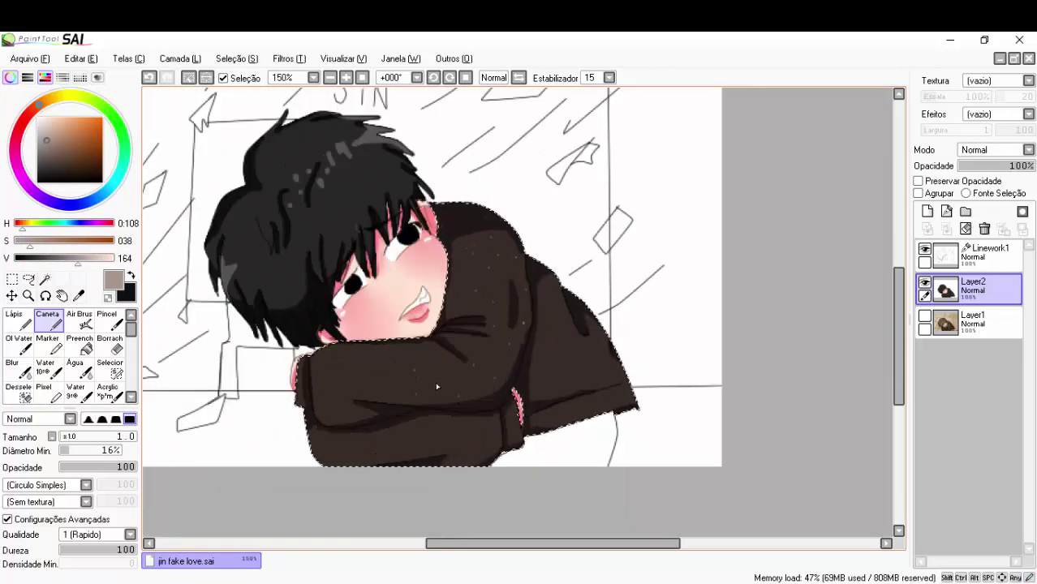
Recolour the jumper's outline strokes on Linework1 with a near-black brown (H 85, S 76, V 16) sampled from the drawing
left_click(77, 296)
scroll(477, 221, "up", 2)
left_click(986, 251)
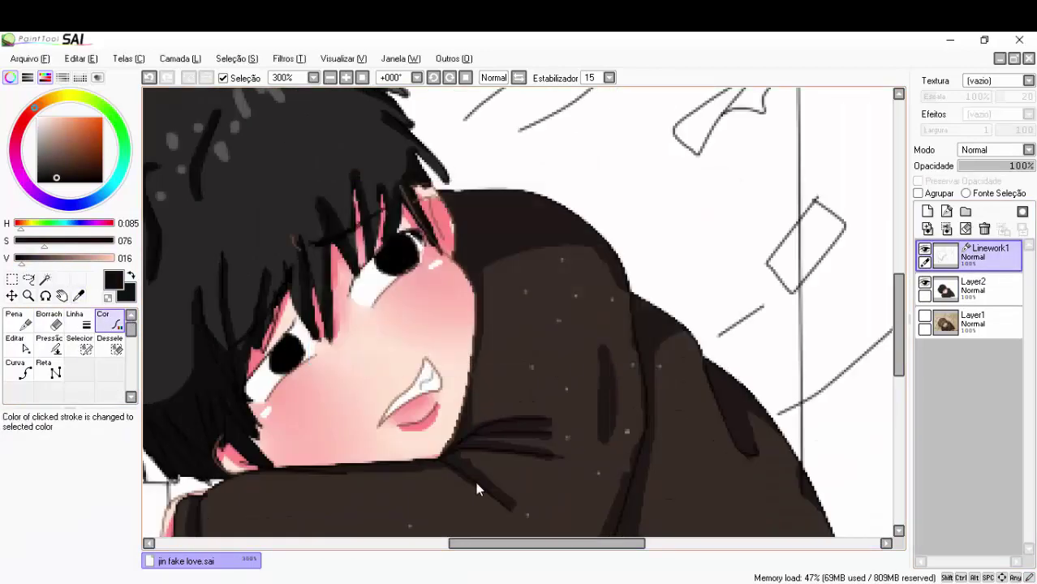
scroll(498, 374, "up", 1)
scroll(457, 406, "down", 3)
scroll(457, 406, "down", 5)
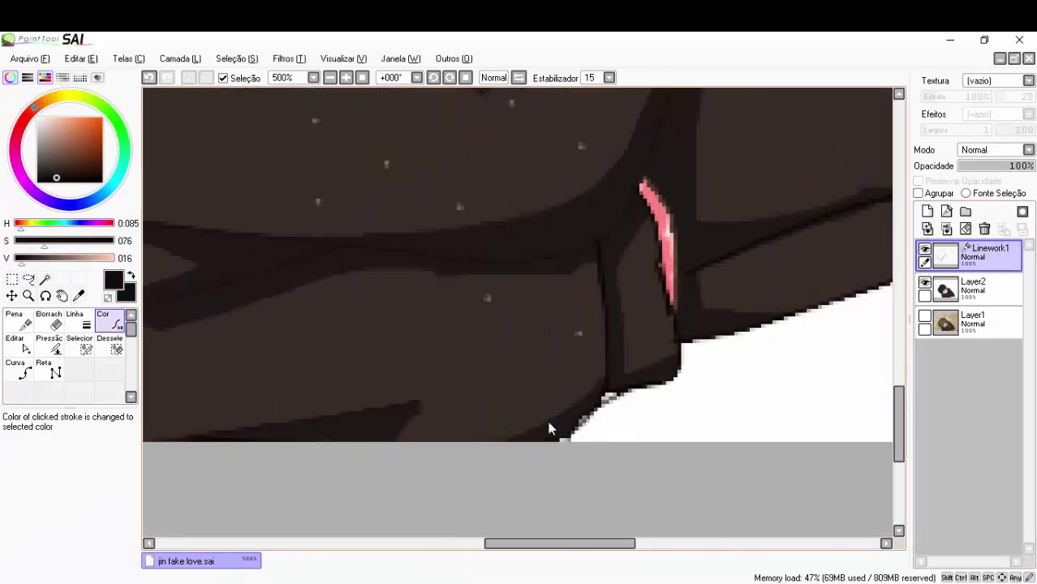
scroll(642, 360, "down", 2)
scroll(820, 414, "up", 3)
scroll(820, 413, "down", 3)
scroll(486, 354, "up", 2)
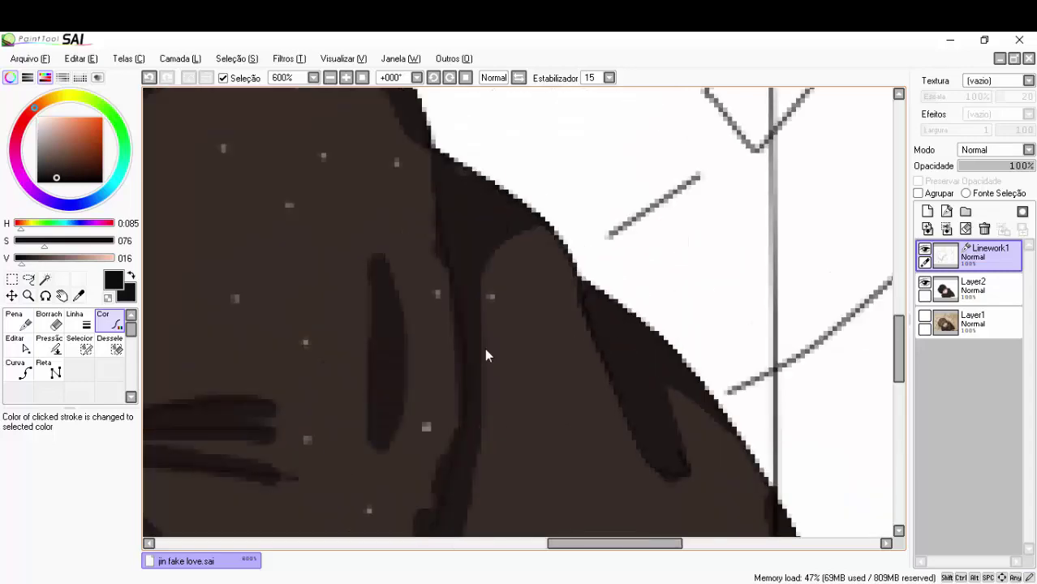
scroll(374, 345, "down", 1)
scroll(375, 345, "down", 3)
left_click(30, 58)
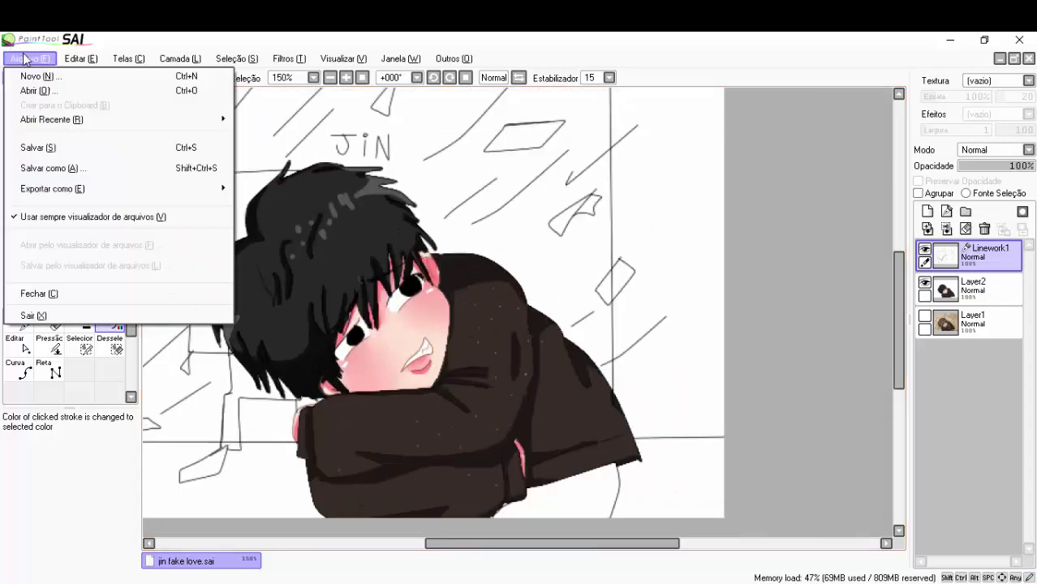
left_click(75, 319)
scroll(445, 159, "up", 3)
scroll(445, 158, "down", 3)
Select the trouser area beneath the jumper's hem with the Magic Wand on Linework1
left_click(30, 59)
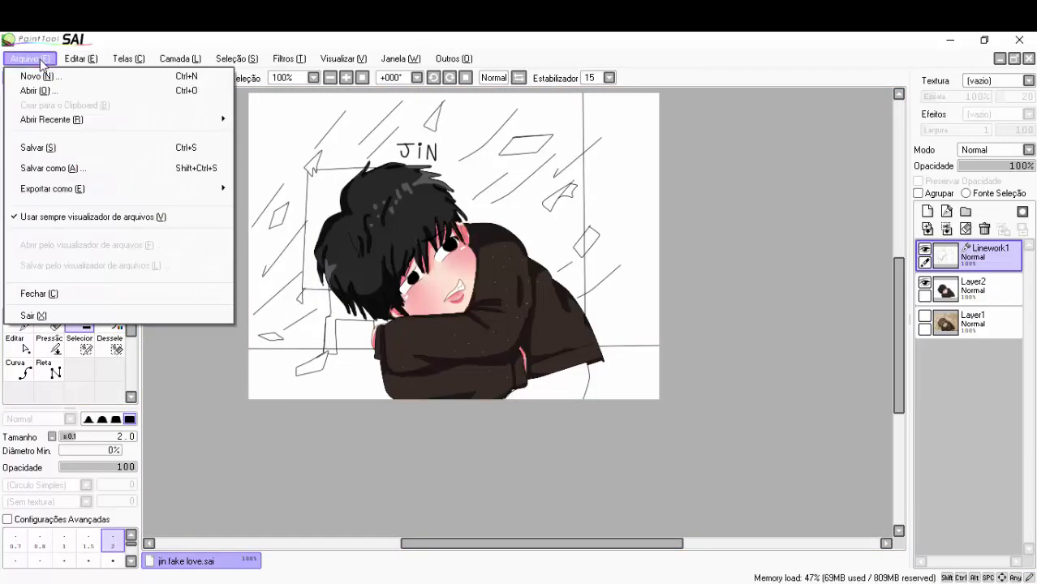
left_click(45, 279)
scroll(479, 412, "up", 1)
left_click(479, 412)
scroll(413, 440, "up", 2)
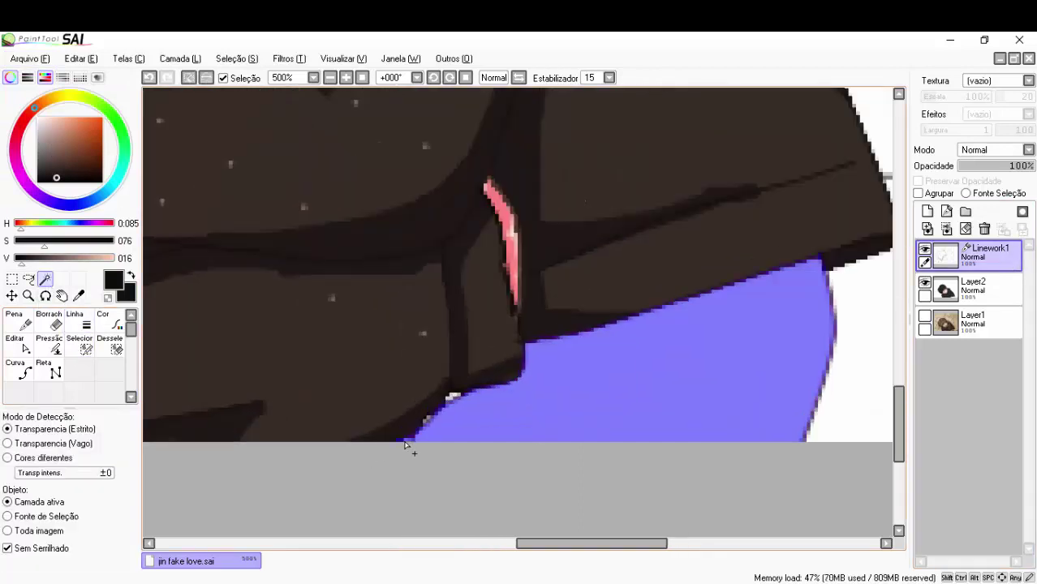
scroll(457, 418, "down", 2)
Fill the selected trousers on Layer2 with dark grey (S 20, V 58)
key("alt")
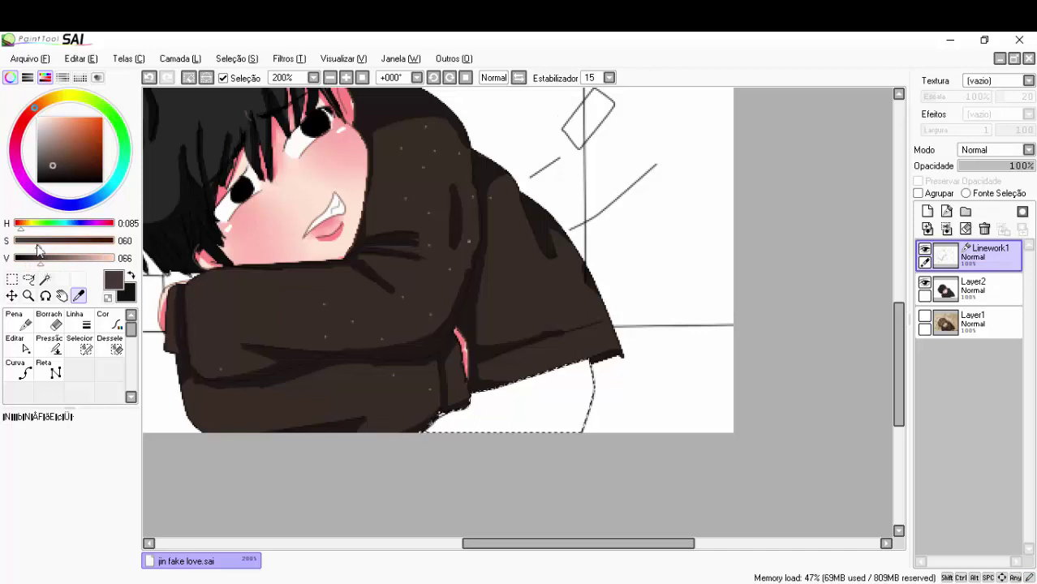
left_click(970, 288)
left_click(79, 344)
left_click(548, 383)
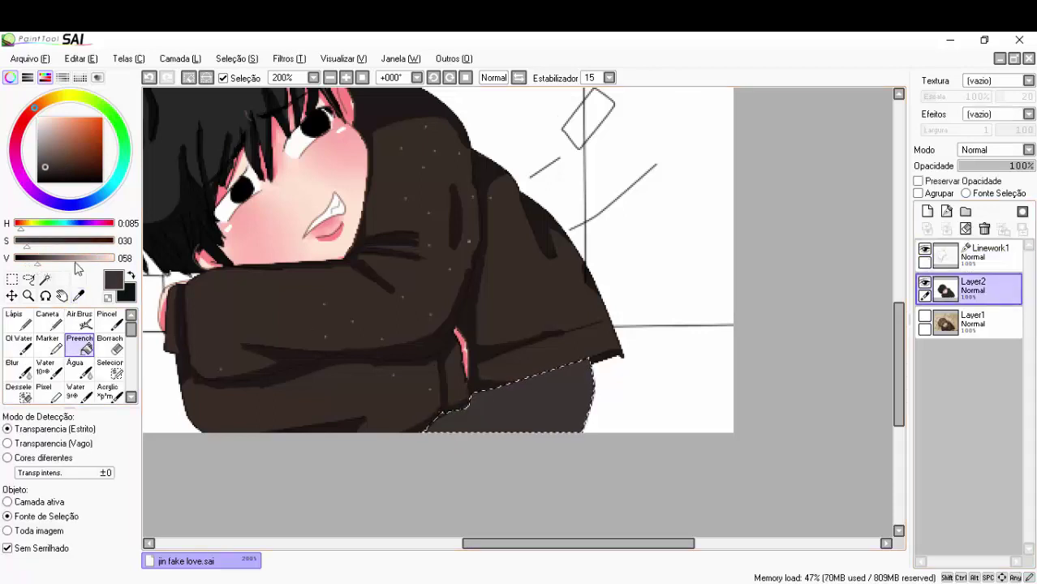
left_click(22, 243)
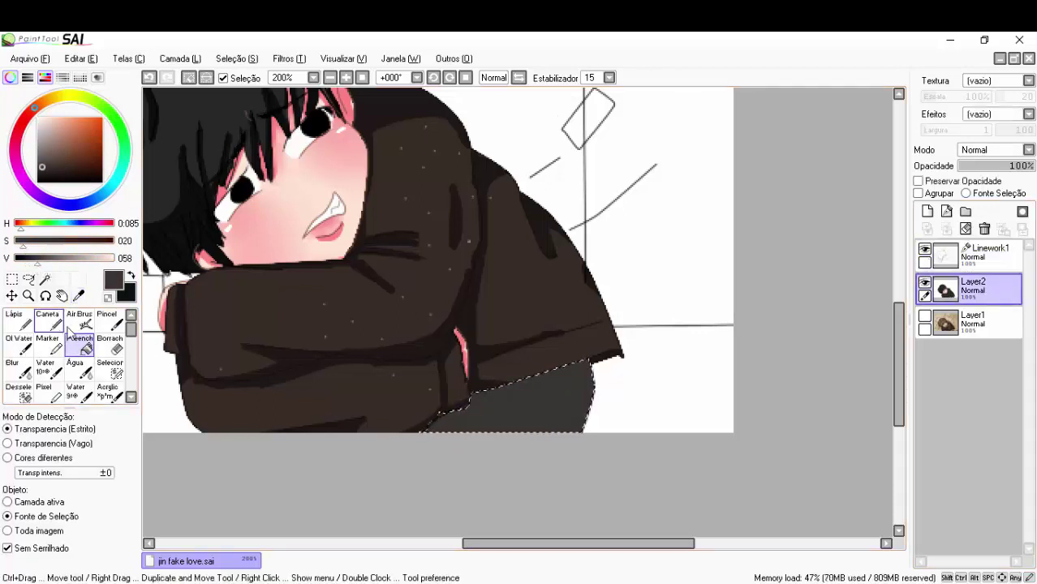
Paint scattered off-white blotches (H 180, S 18, V 246) over the trousers with a size 7 pen
left_click(70, 261)
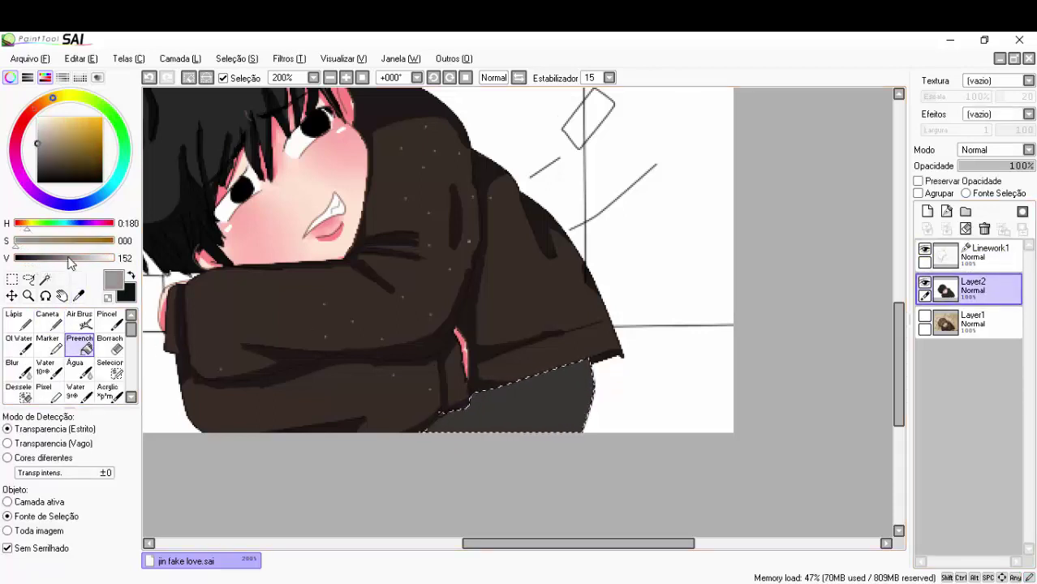
left_click(22, 242)
left_click(47, 322)
key("ctrl+plus")
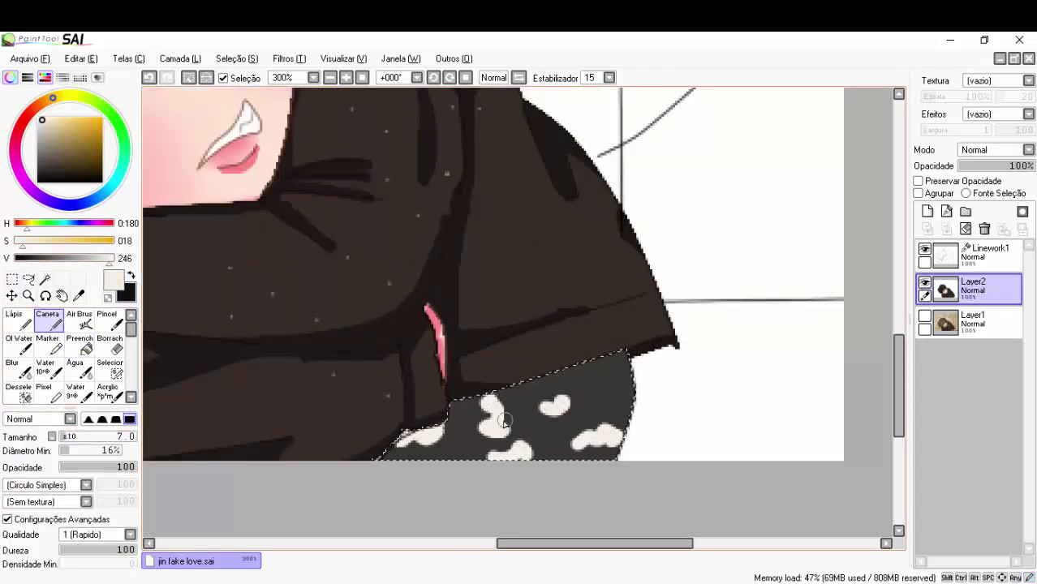
scroll(569, 388, "right", 1)
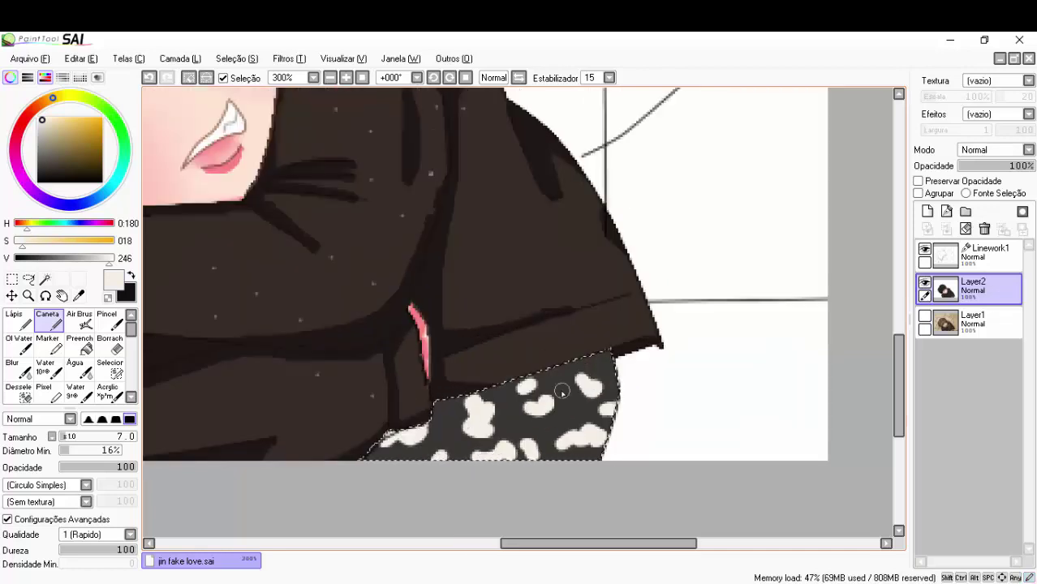
Shade the trousers along the jumper's hem with near-black and repaint the blotches and specks inside that shadow in grey (S 17, V 178)
left_click(202, 315, "alt")
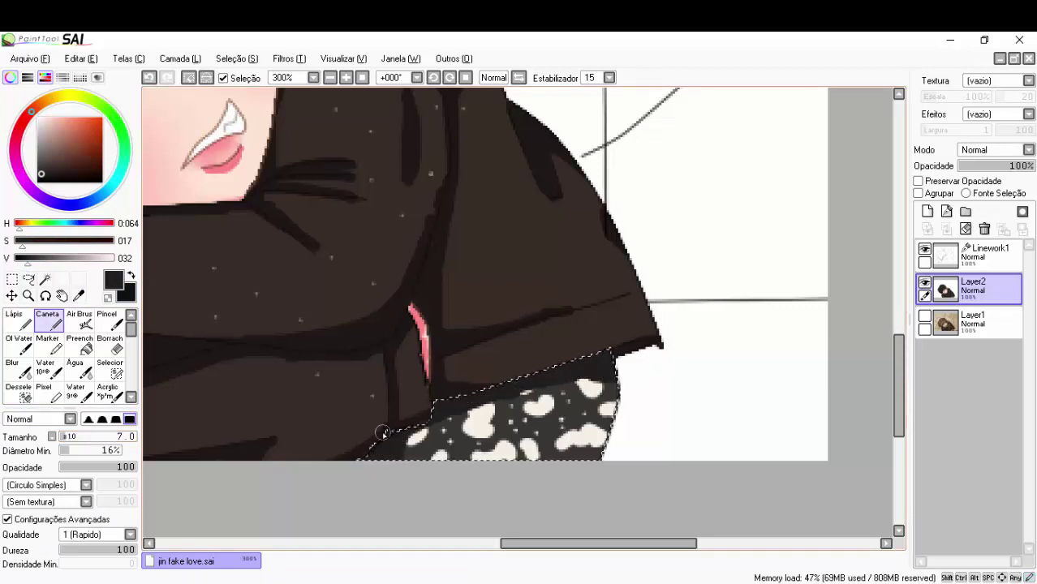
left_click(465, 406, "alt")
scroll(465, 406, "up", 2)
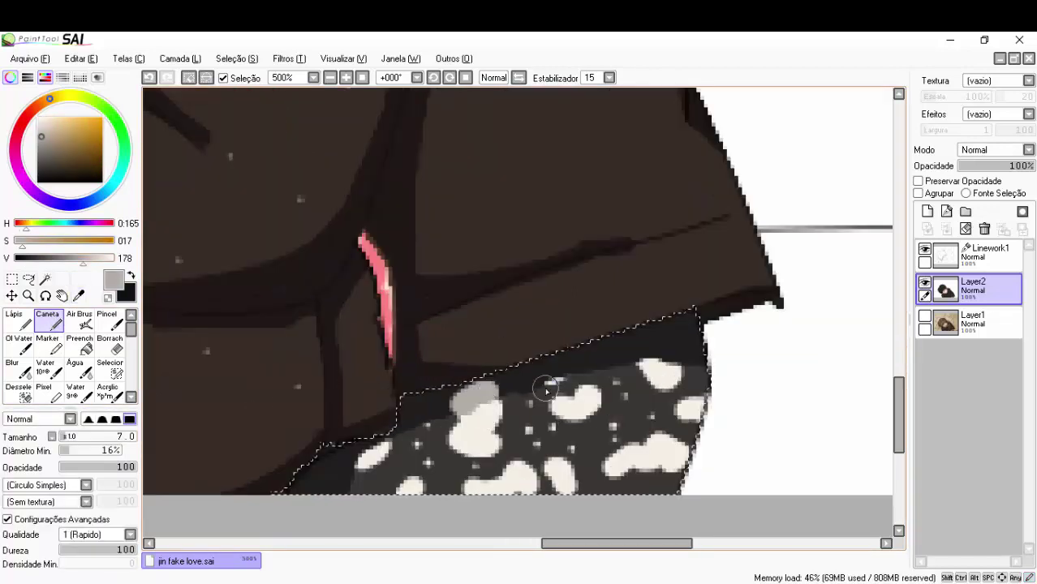
scroll(546, 390, "up", 2)
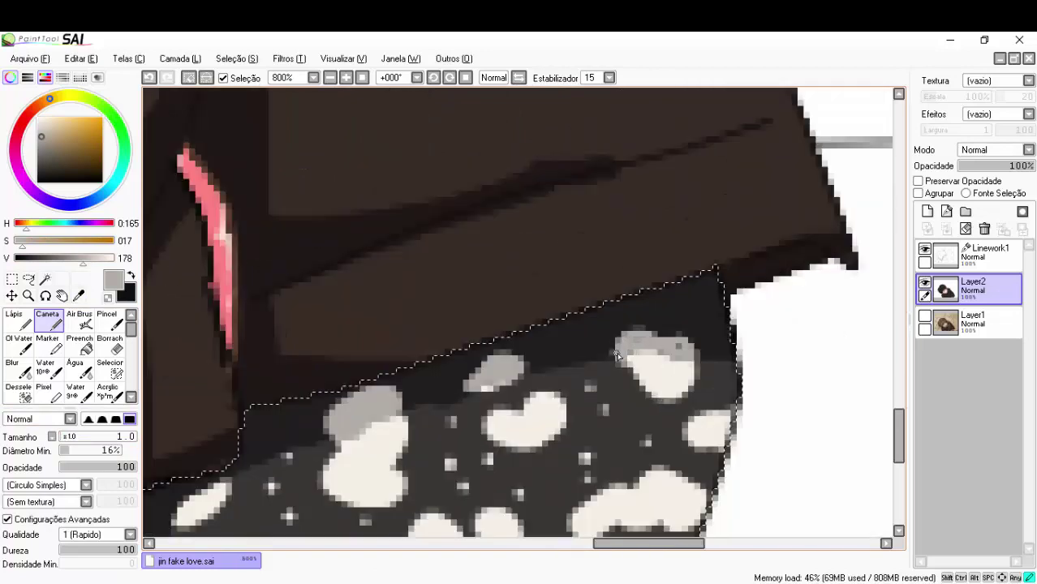
scroll(617, 356, "down", 3)
scroll(458, 404, "up", 2)
left_click_drag(458, 403, 404, 436)
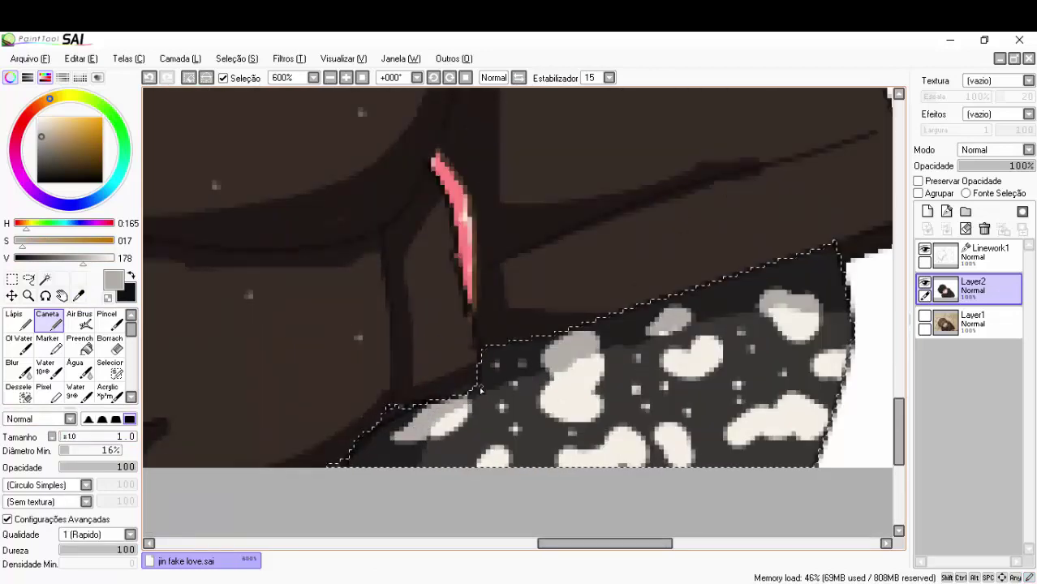
scroll(481, 392, "down", 5)
scroll(392, 358, "up", 1)
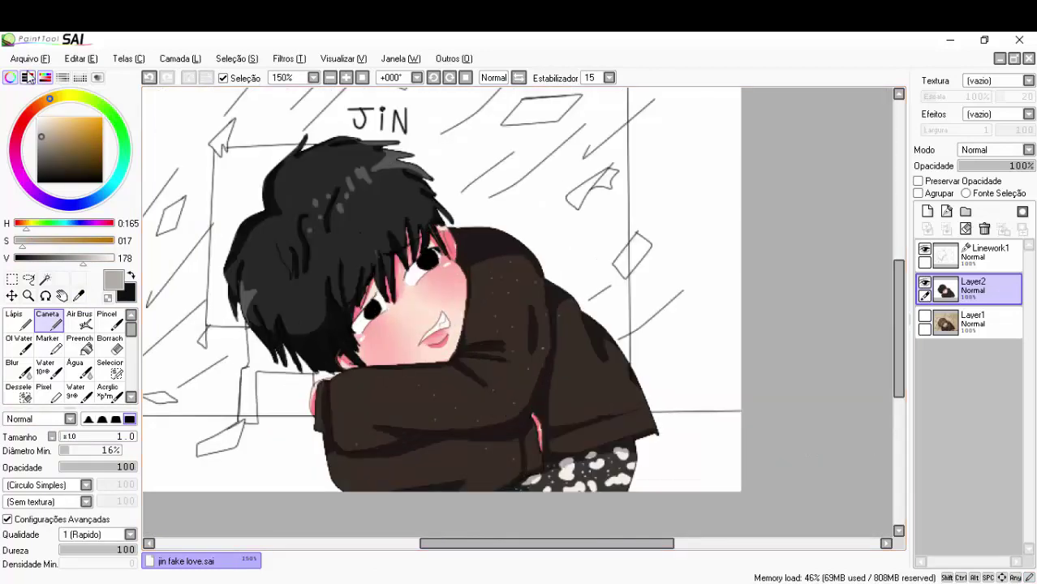
Erase the horizontal floor line on Linework1 where it crosses the narrow upright white strip, using a size 5 eraser
scroll(54, 143, "up", 1)
left_click(45, 278)
scroll(72, 271, "down", 1)
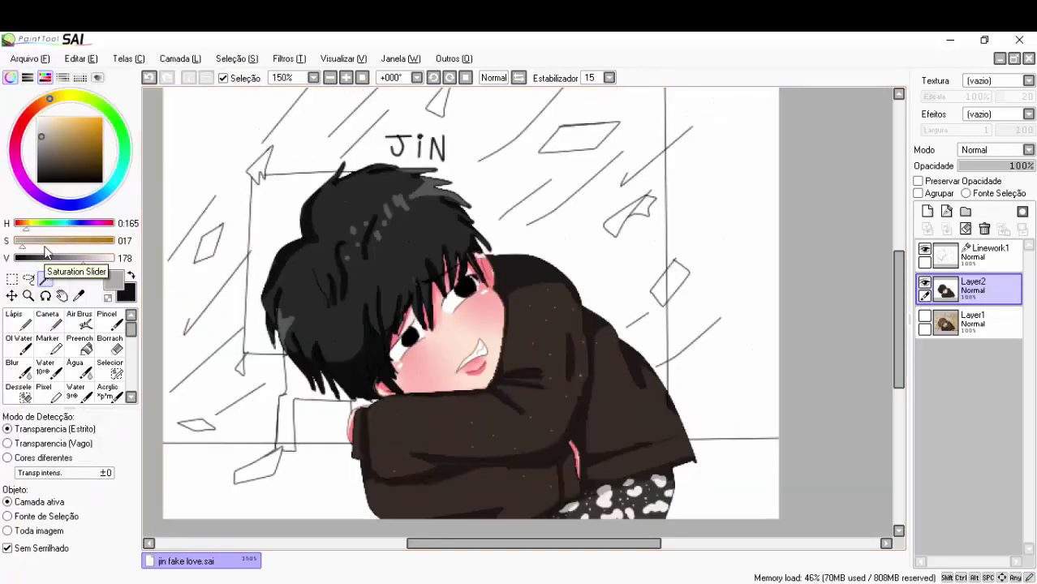
scroll(359, 313, "down", 1)
left_click(974, 251)
key("e")
scroll(382, 367, "up", 6)
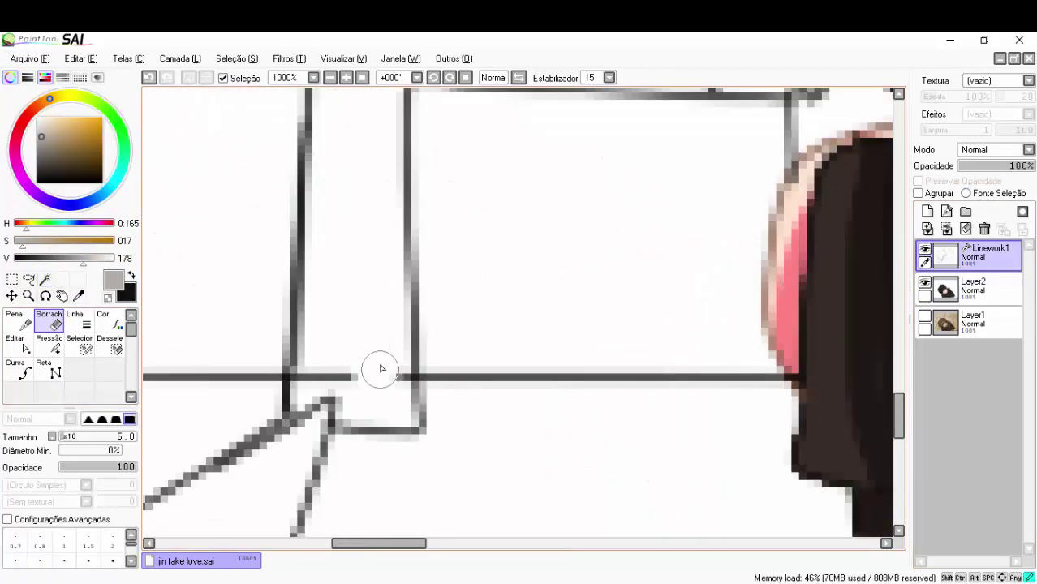
scroll(231, 381, "down", 5)
scroll(431, 271, "up", 4)
scroll(505, 285, "down", 5)
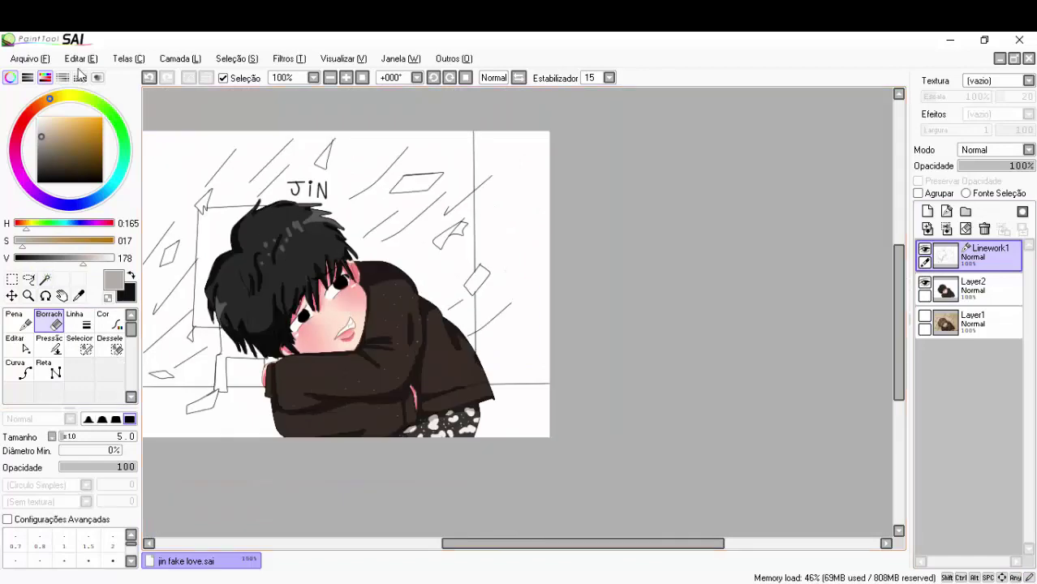
Select the large wall and floor areas around the boy on Linework1 with the Magic Wand
scroll(639, 308, "up", 1)
left_click(44, 279)
left_click(543, 385)
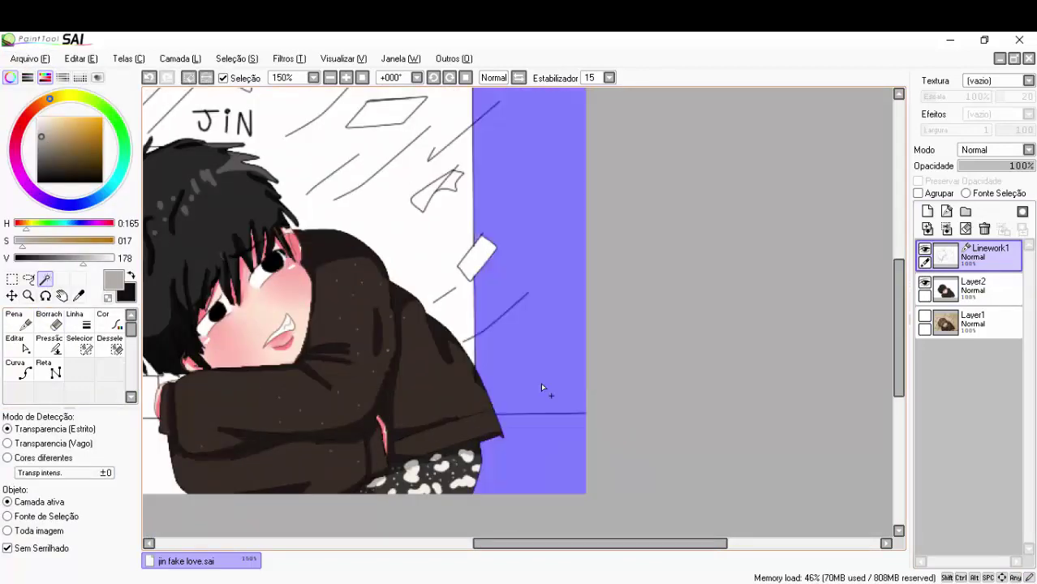
left_click(503, 386)
scroll(503, 386, "down", 1)
Extend the background selection into the small gaps between the slanted lines and around the JIN lettering, leaving the paper shards out
scroll(455, 357, "up", 4)
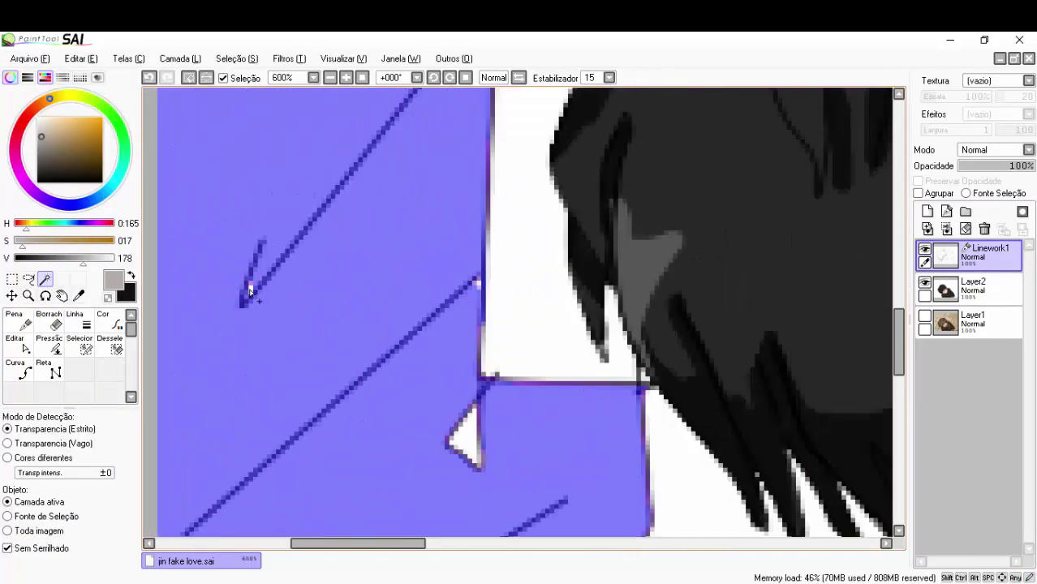
scroll(448, 347, "down", 2)
scroll(449, 347, "up", 2)
scroll(453, 377, "down", 3)
scroll(617, 361, "up", 2)
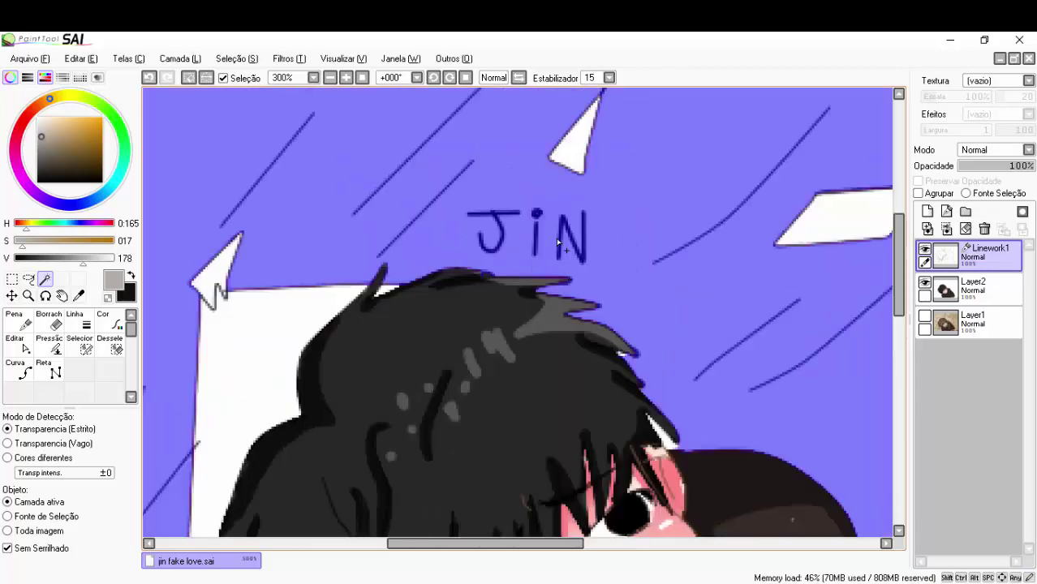
scroll(617, 361, "up", 2)
scroll(617, 361, "down", 3)
scroll(734, 249, "up", 2)
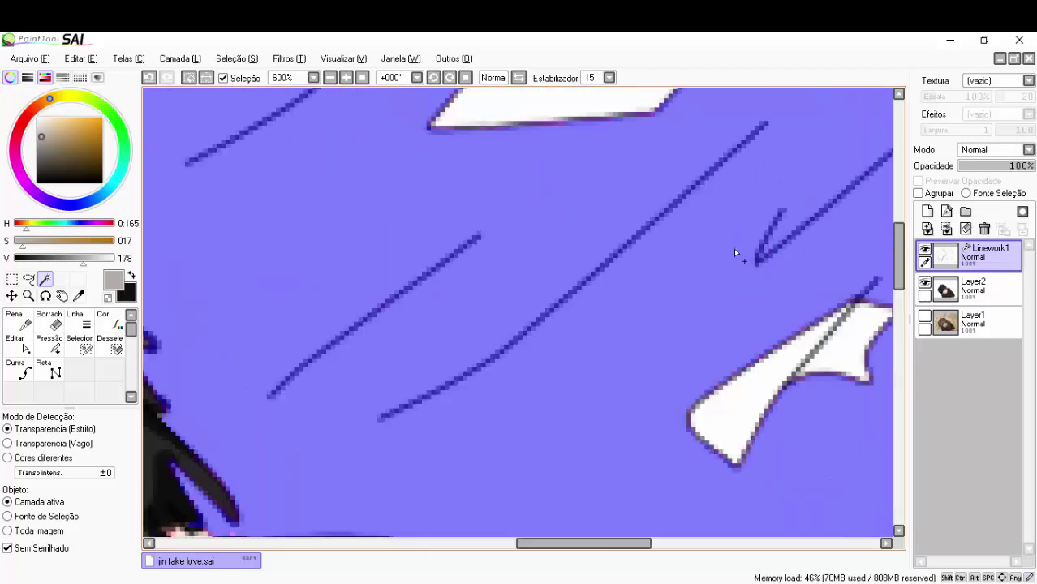
scroll(743, 426, "up", 2)
scroll(743, 426, "down", 5)
Fill the selected background on Layer2 with sandy yellow (H 180, S 104, V 240)
left_click(974, 288)
left_click(87, 241)
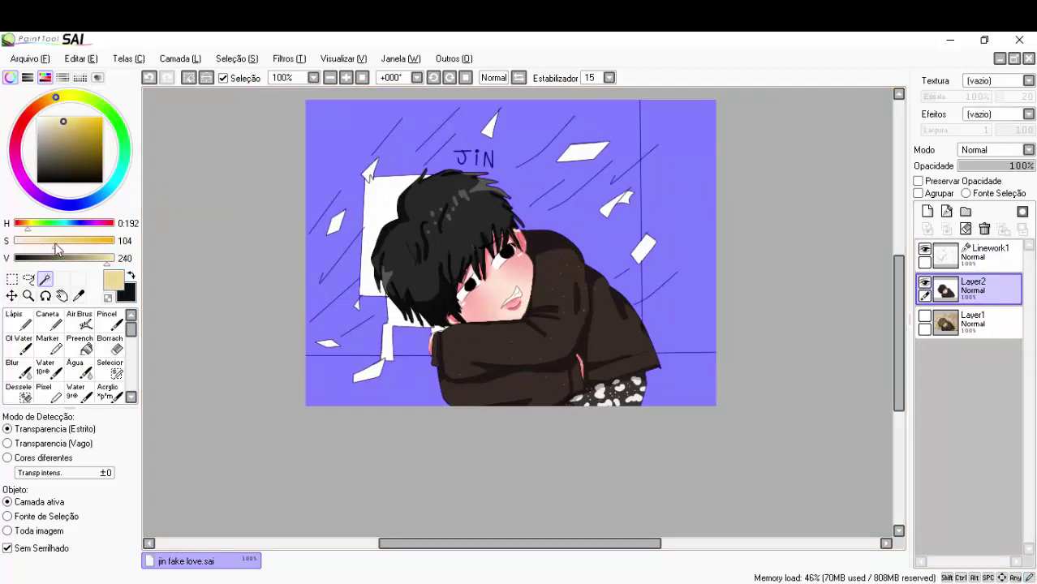
left_click(28, 224)
left_click(80, 345)
left_click(325, 268)
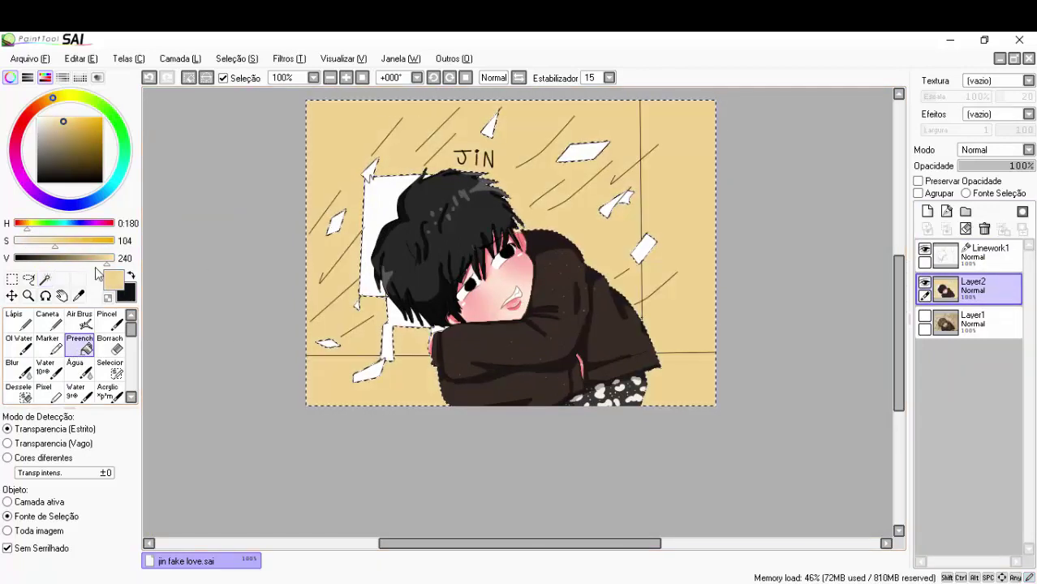
Brush soft cream highlights (H 180, S 74, V 255) onto the background wall and around the white frame with the size 36 Blur brush
left_click_drag(107, 259, 127, 270)
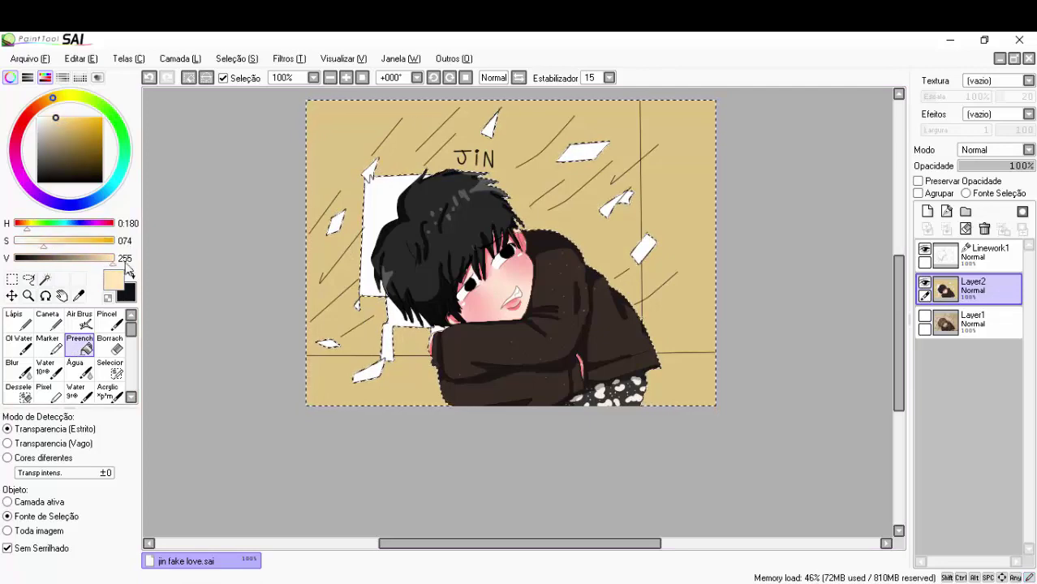
left_click(13, 369)
mouse_move(673, 357)
left_mouse_down()
mouse_move(696, 237)
mouse_move(640, 199)
mouse_move(690, 199)
mouse_move(599, 306)
left_mouse_up()
scroll(338, 162, "up", 1)
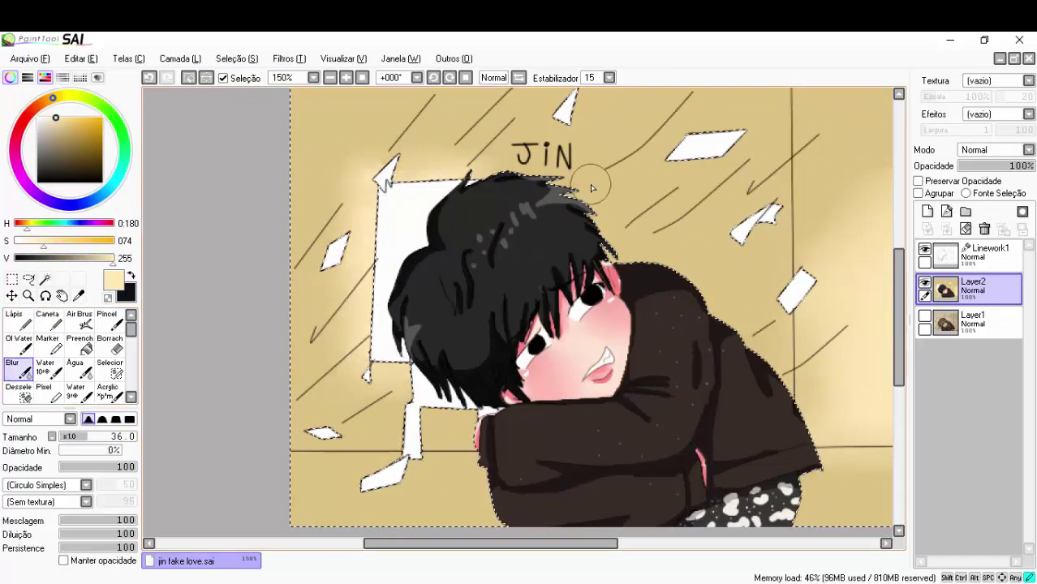
Paint olive-brown shadows (H 179, S 103, V 140) in the background's corners and under the frame, and blend them with the Blur brush
key("n")
left_click(589, 228, "alt")
scroll(358, 168, "down", 1)
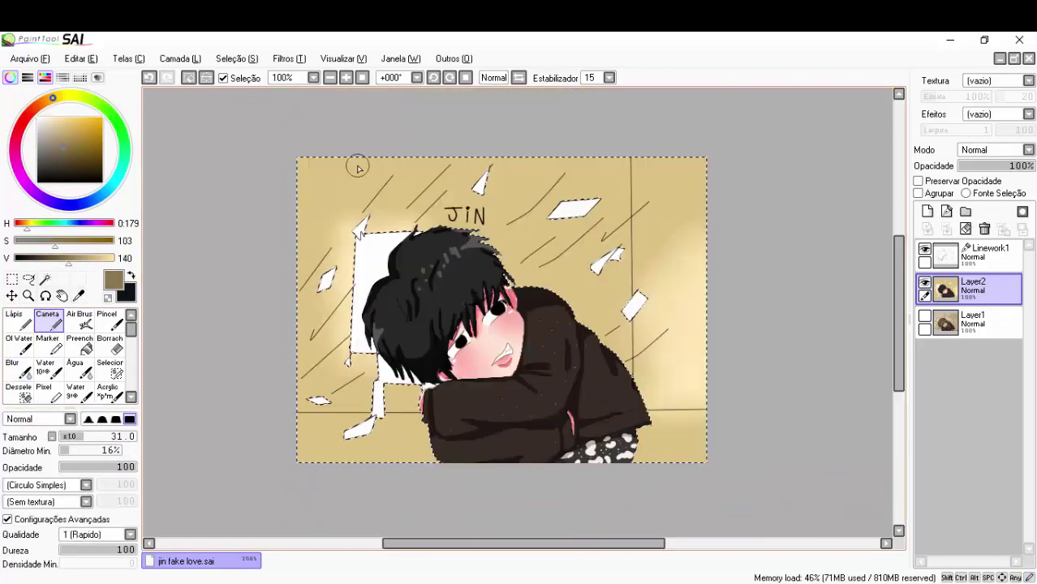
mouse_move(742, 467)
left_mouse_down()
mouse_move(732, 121)
mouse_move(472, 150)
mouse_move(412, 433)
mouse_move(432, 445)
left_mouse_up()
key("b")
mouse_move(294, 427)
left_mouse_down()
mouse_move(272, 398)
mouse_move(371, 304)
mouse_move(296, 314)
mouse_move(317, 215)
mouse_move(493, 124)
mouse_move(625, 136)
mouse_move(566, 194)
mouse_move(708, 165)
left_mouse_up()
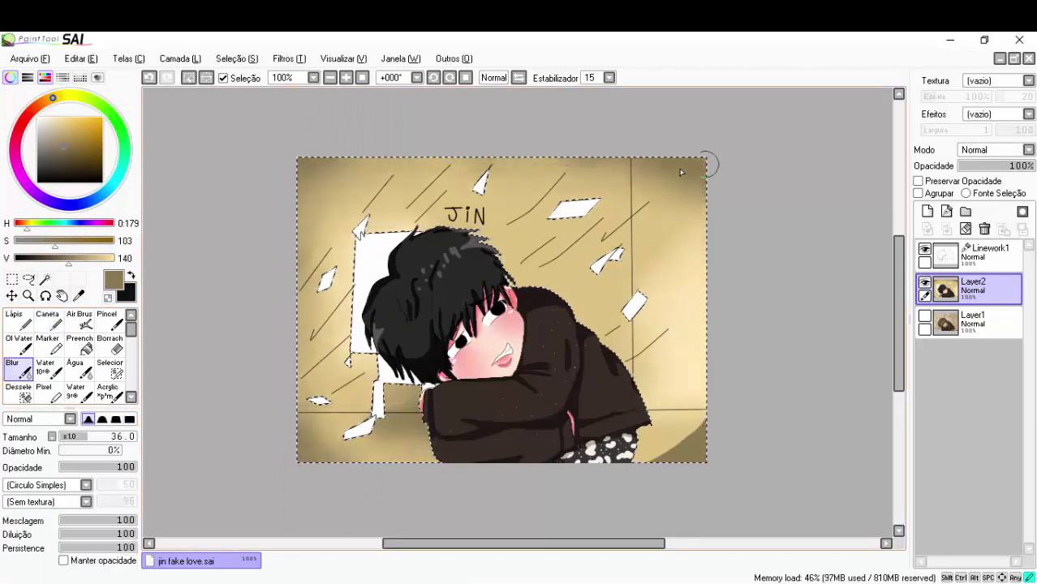
scroll(438, 333, "up", 3)
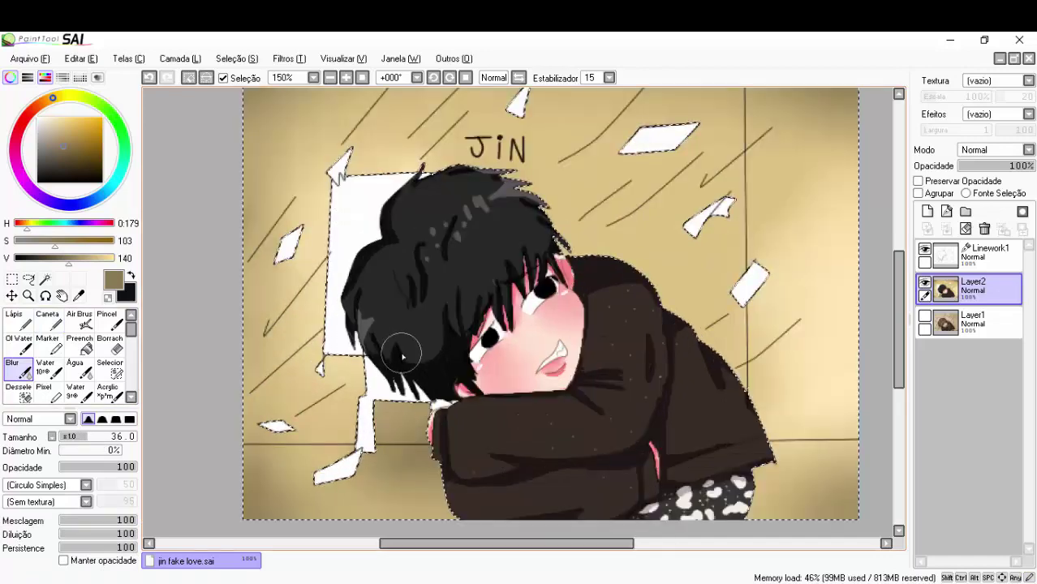
scroll(357, 374, "down", 3)
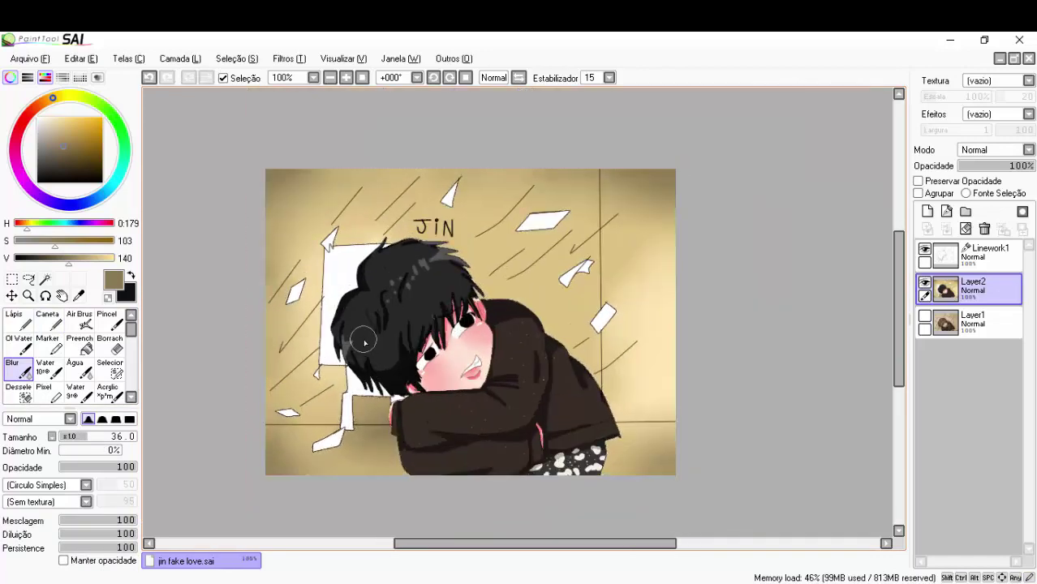
Recolour the slanted strokes and wall lines of the background on Linework1 to dark brown (H 178, S 170, V 92)
left_click(79, 296)
scroll(361, 439, "up", 1)
left_click(55, 257)
left_click(978, 253)
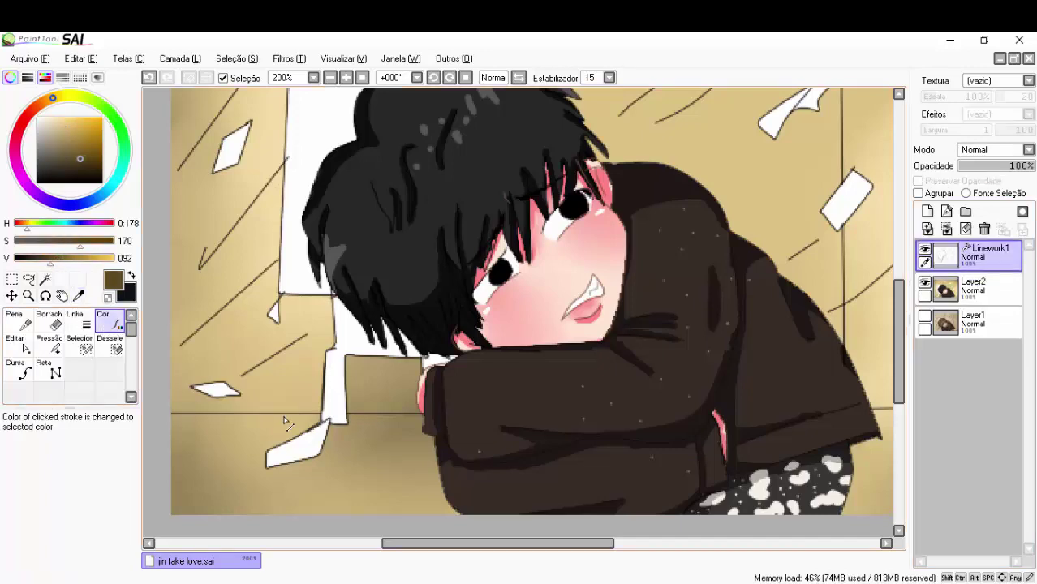
scroll(315, 417, "down", 2)
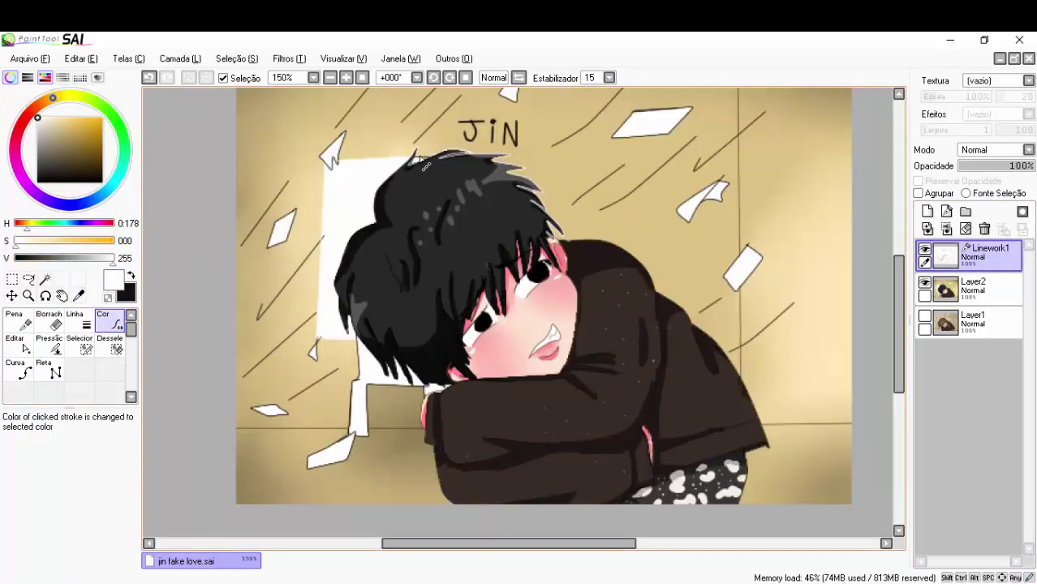
Recolour the outline of the white frame behind the head to white (S 0, V 255)
scroll(422, 162, "up", 3)
scroll(432, 290, "down", 3)
scroll(198, 258, "down", 1)
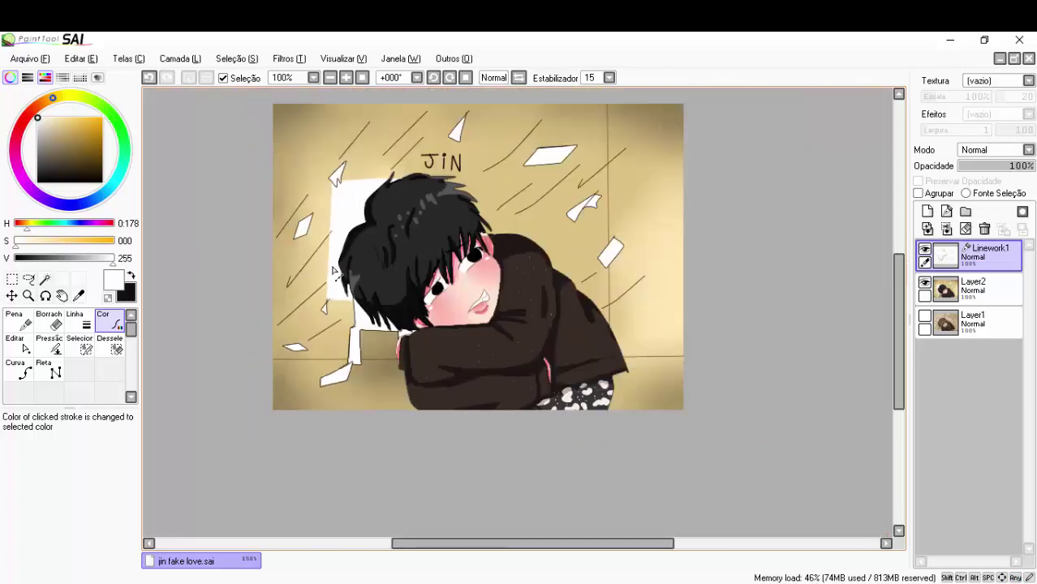
Close the outline of the narrow post under the frame with the size 0.5 Curve tool in black
scroll(197, 258, "up", 1)
double_click(35, 371)
key("Escape")
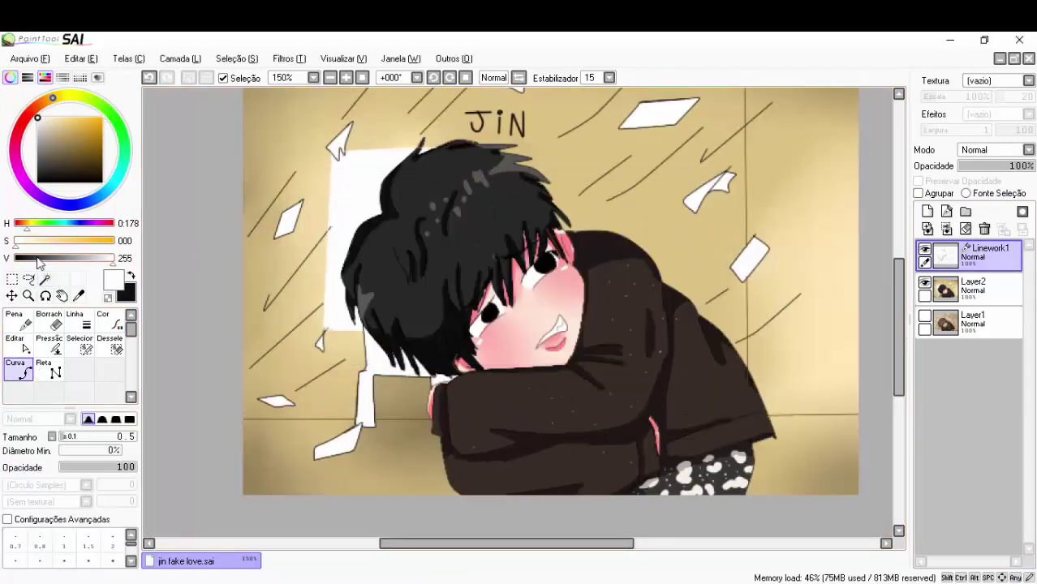
key("x")
scroll(368, 360, "up", 3)
scroll(368, 367, "down", 2)
scroll(357, 337, "up", 2)
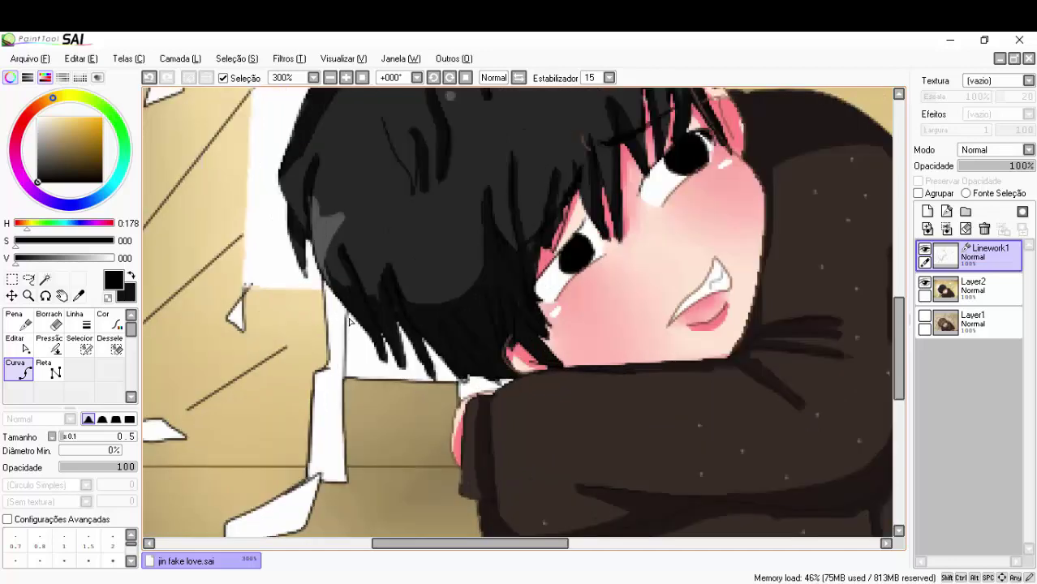
Select the narrow post and the small patch above the sleeve, and fill both on Layer2 with dark brown (H 180, S 255, V 58)
scroll(353, 321, "down", 2)
key("w")
scroll(334, 318, "up", 3)
left_click(335, 318)
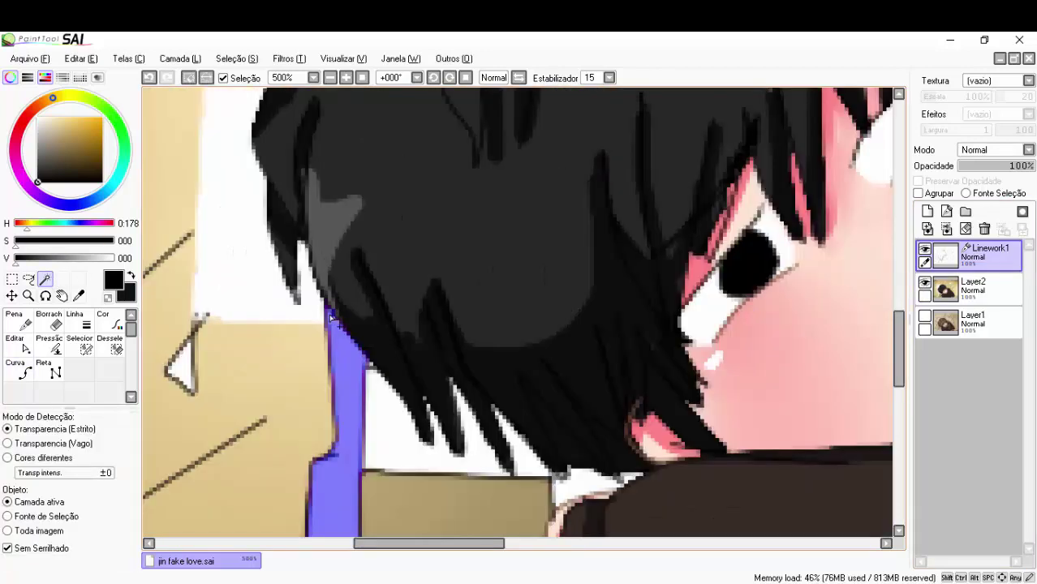
scroll(442, 392, "down", 1)
scroll(499, 396, "down", 3)
left_click(990, 297)
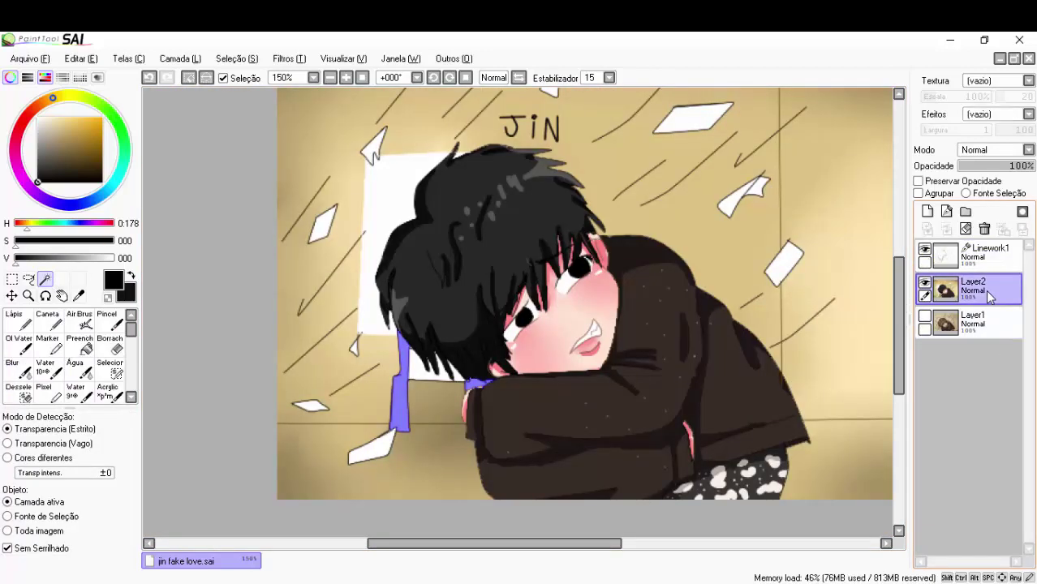
left_click(80, 343)
left_click(28, 224)
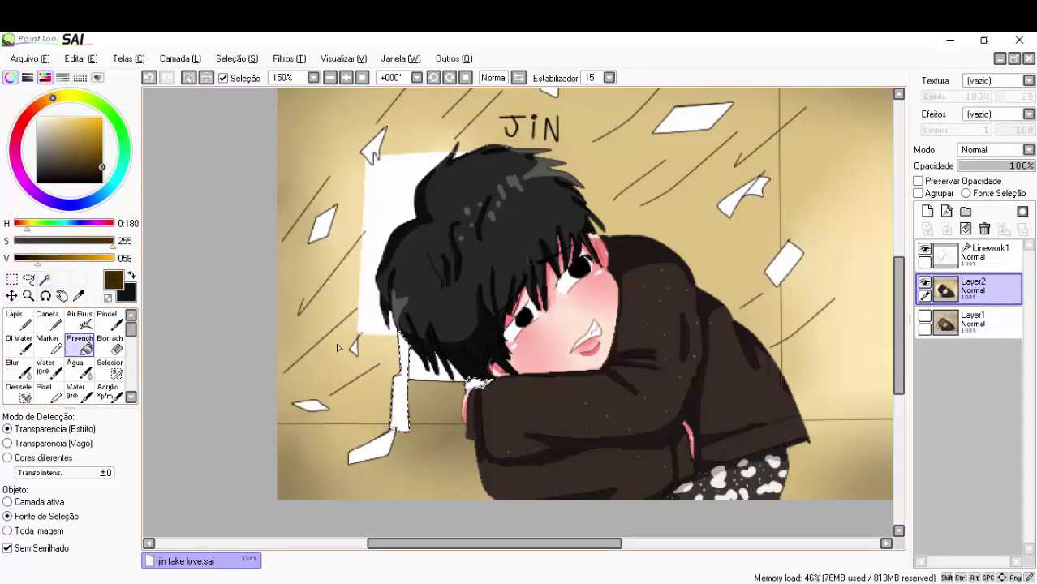
Recolour the post's outline on Linework1 to very dark brown (H 180, S 255, V 30)
left_click(27, 258)
left_click(986, 254)
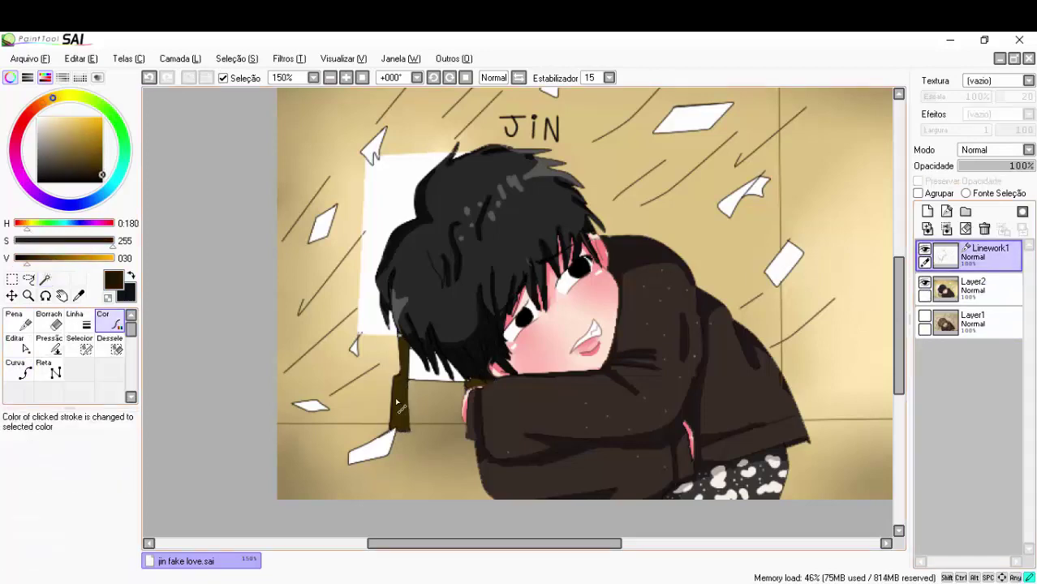
scroll(388, 379, "up", 3)
Select the white gaps between the hair tips and the post, and fill them on Layer2 with greyish beige (H 180, S 46, V 152)
left_click(490, 340)
scroll(490, 340, "up", 3)
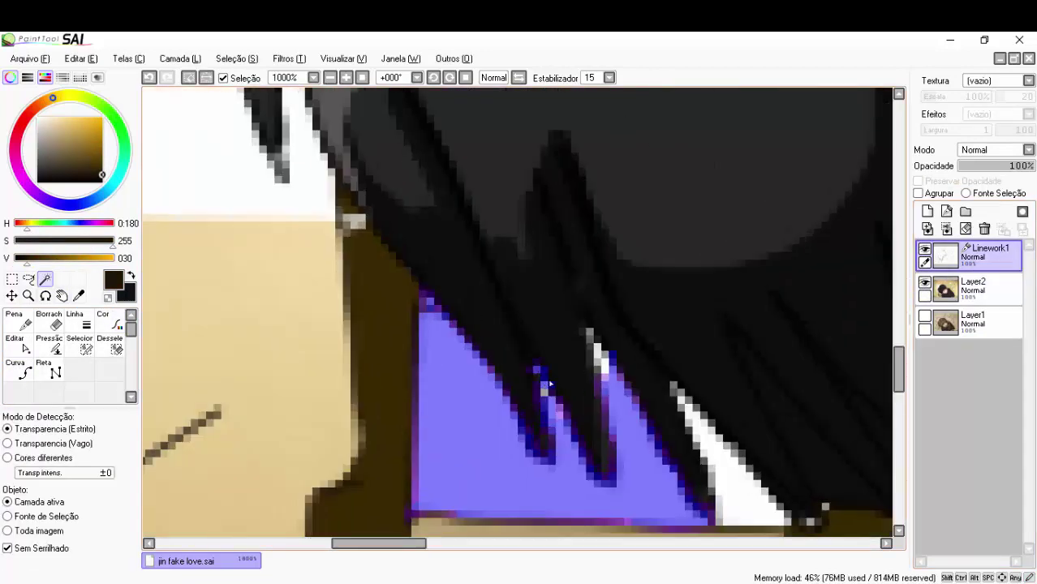
left_click(683, 399)
scroll(290, 241, "down", 4)
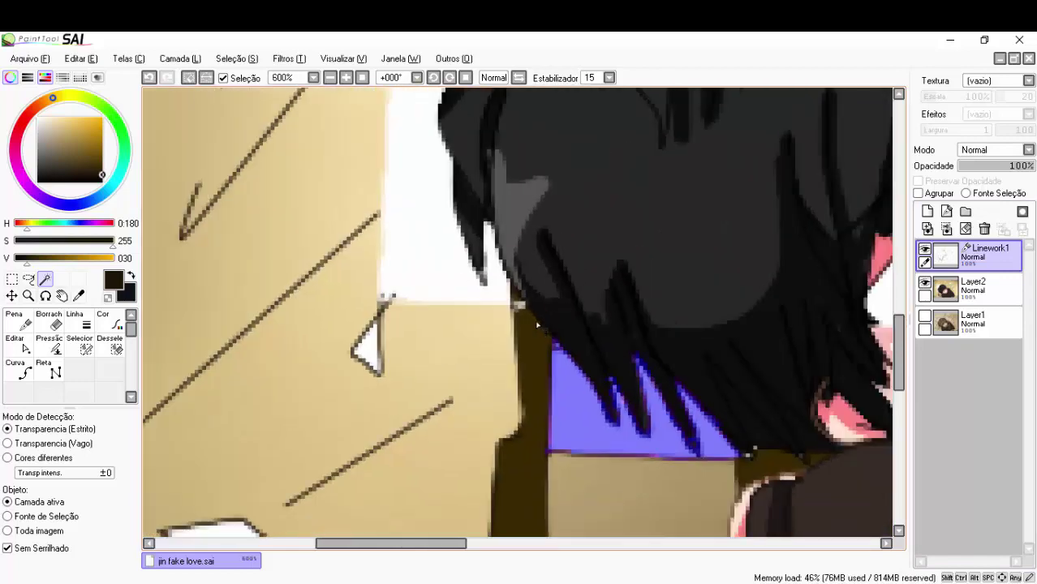
left_click(974, 290)
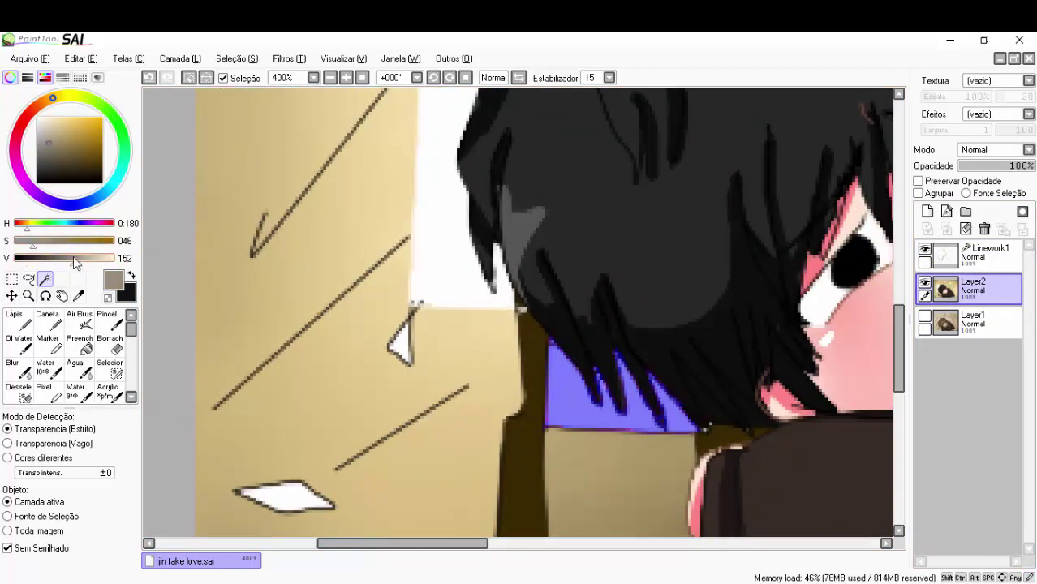
scroll(564, 355, "down", 3)
Brush lighter beige (H 180, S 46, V 186) onto the right part of the selected gap with the size 36 Blur brush
left_click_drag(73, 261, 87, 261)
left_click(18, 368)
scroll(564, 354, "up", 4)
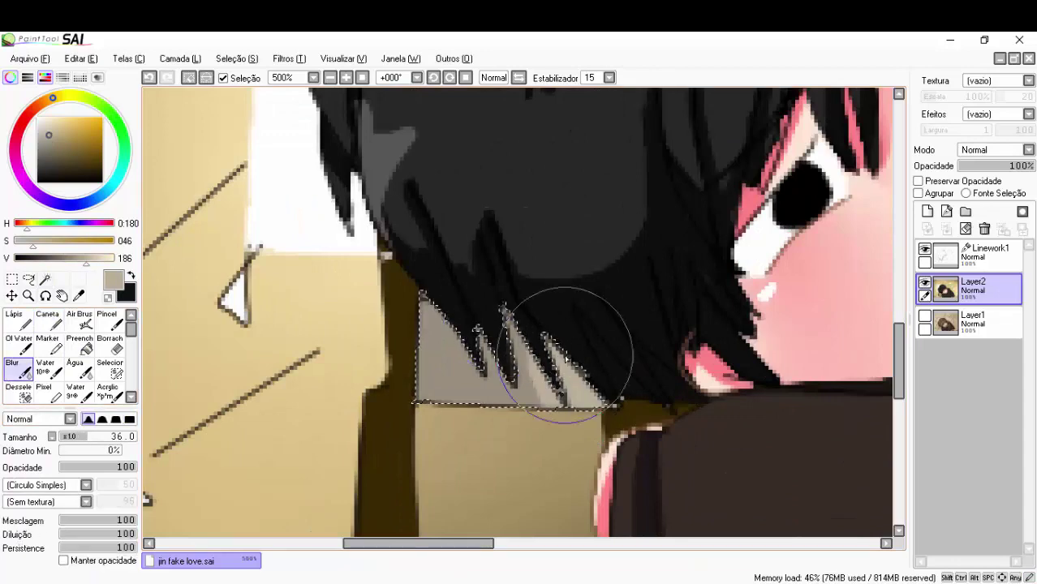
Recolour the line beneath the grey gap on Linework1 to olive brown (H 180, S 140, V 90)
left_click(73, 159)
left_click(974, 251)
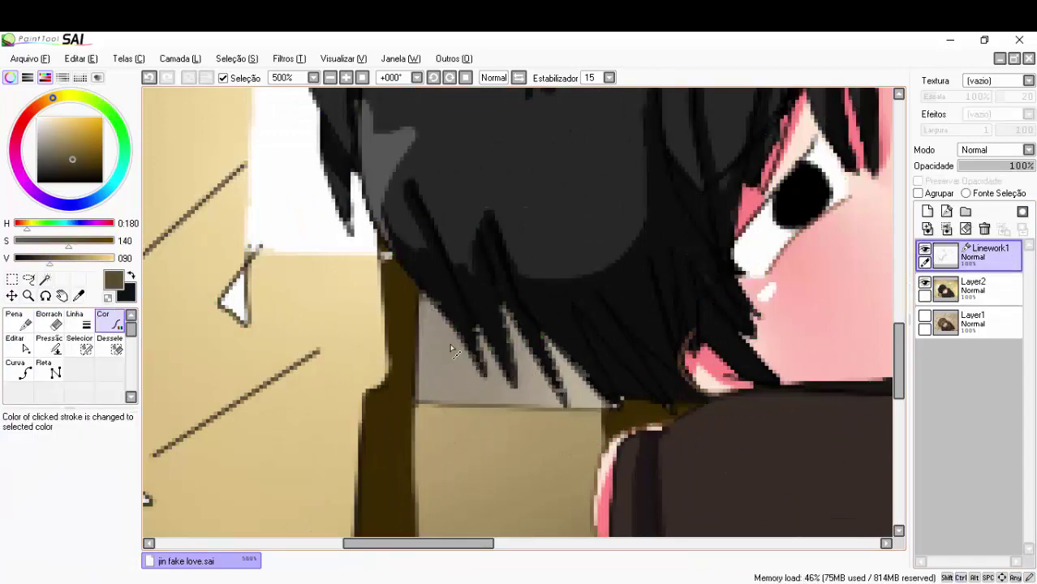
scroll(311, 338, "down", 4)
Recolour the slanted background strokes on Linework1 to off-white (H 181, S 10, V 255)
left_click(50, 325)
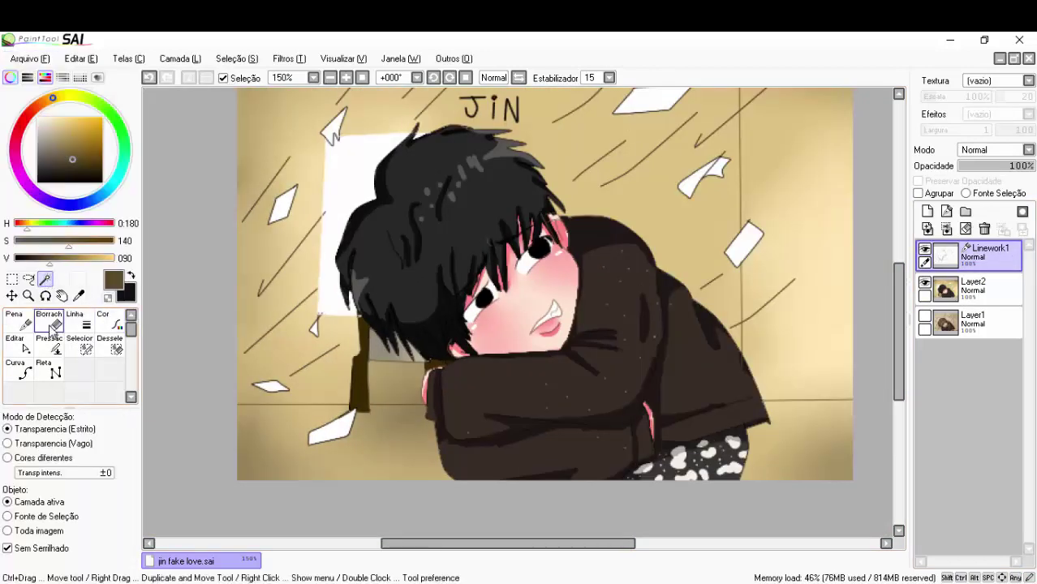
left_click_drag(50, 259, 39, 240)
left_click(103, 319)
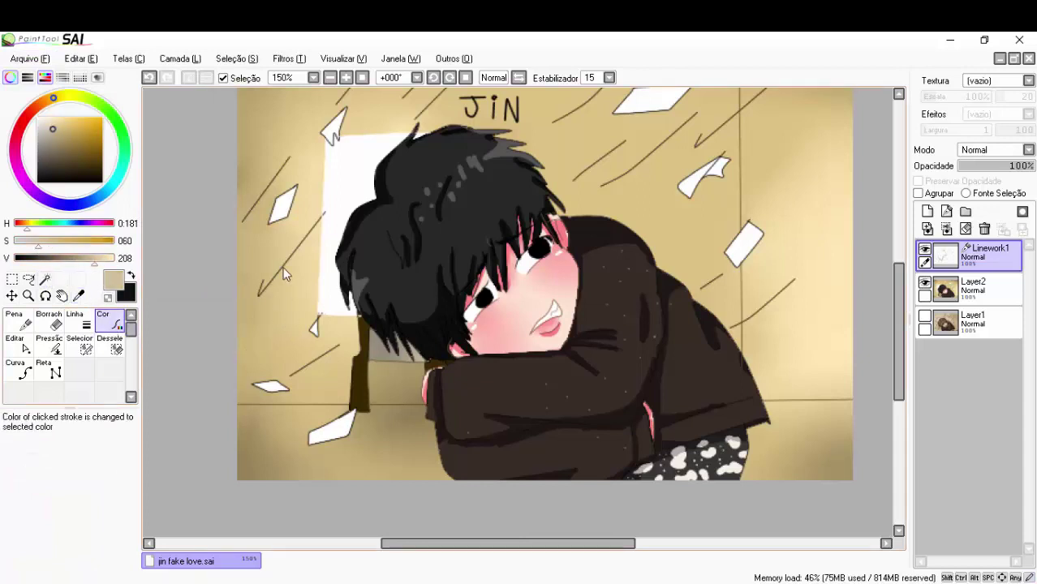
scroll(381, 311, "down", 1)
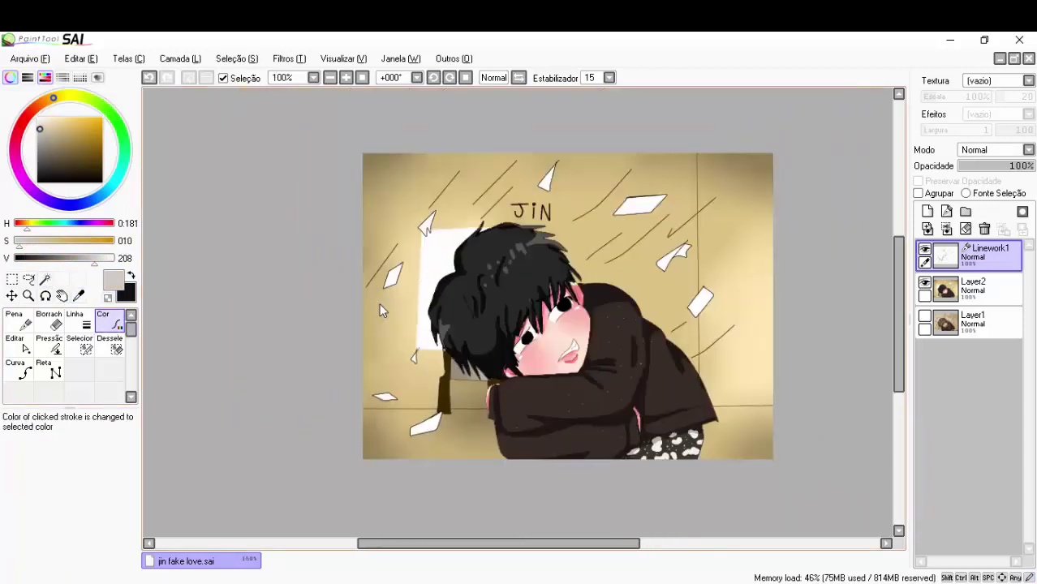
scroll(391, 258, "up", 1)
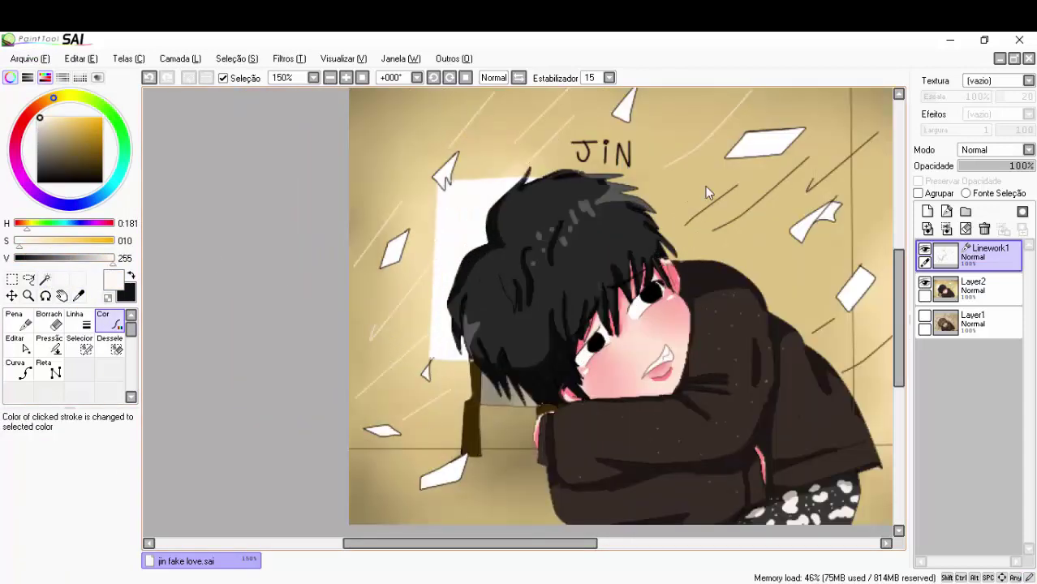
scroll(759, 178, "up", 1)
scroll(584, 200, "down", 2)
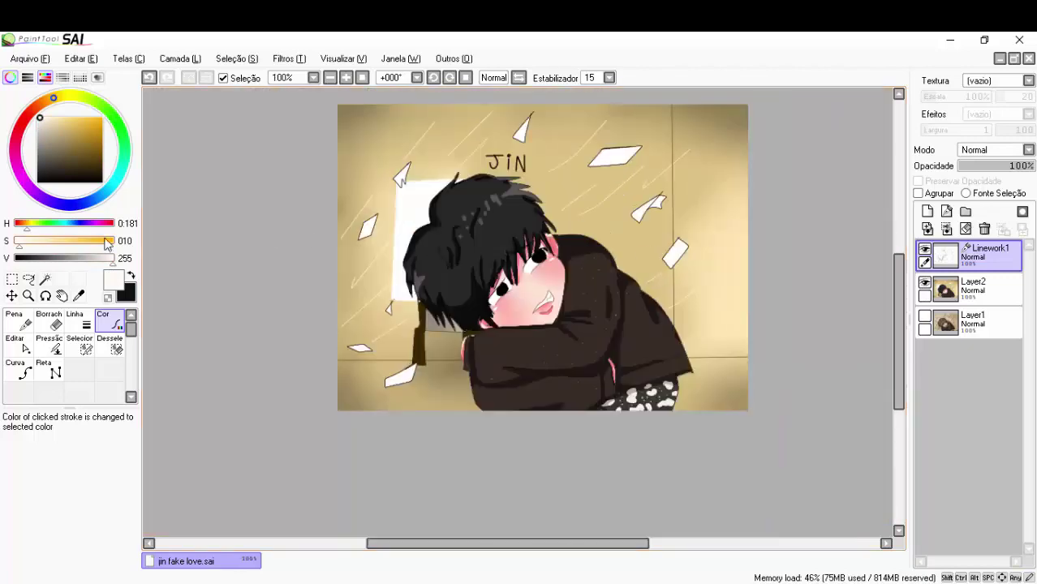
Select the paper shards on the picture's left side, including the jagged one at the frame's corner, with the Magic Wand
left_click(45, 278)
left_click(398, 375)
left_click(359, 349)
scroll(358, 341, "up", 4)
scroll(461, 344, "down", 1)
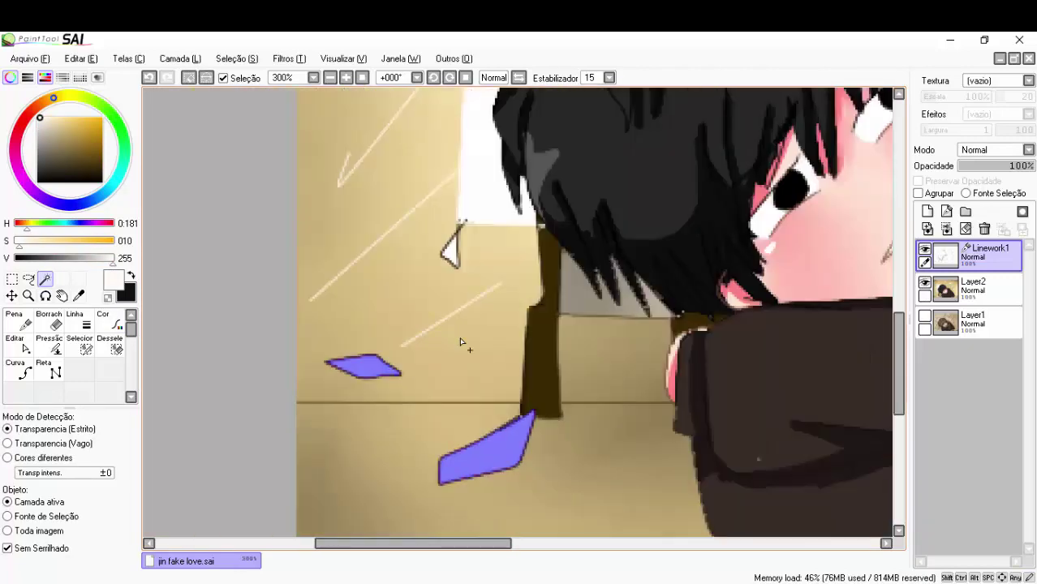
scroll(460, 344, "down", 1)
scroll(460, 344, "up", 2)
left_click(442, 231)
scroll(457, 284, "up", 1)
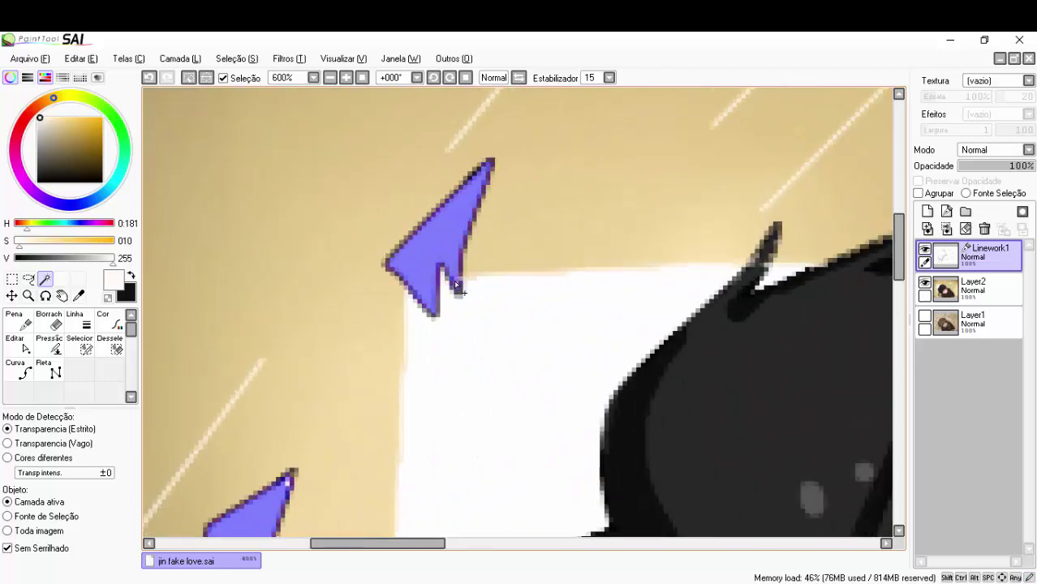
Extend the selection to the triangular shard above the JIN lettering and the parallelogram shard to its right
scroll(457, 286, "down", 4)
scroll(647, 207, "up", 2)
scroll(633, 207, "up", 1)
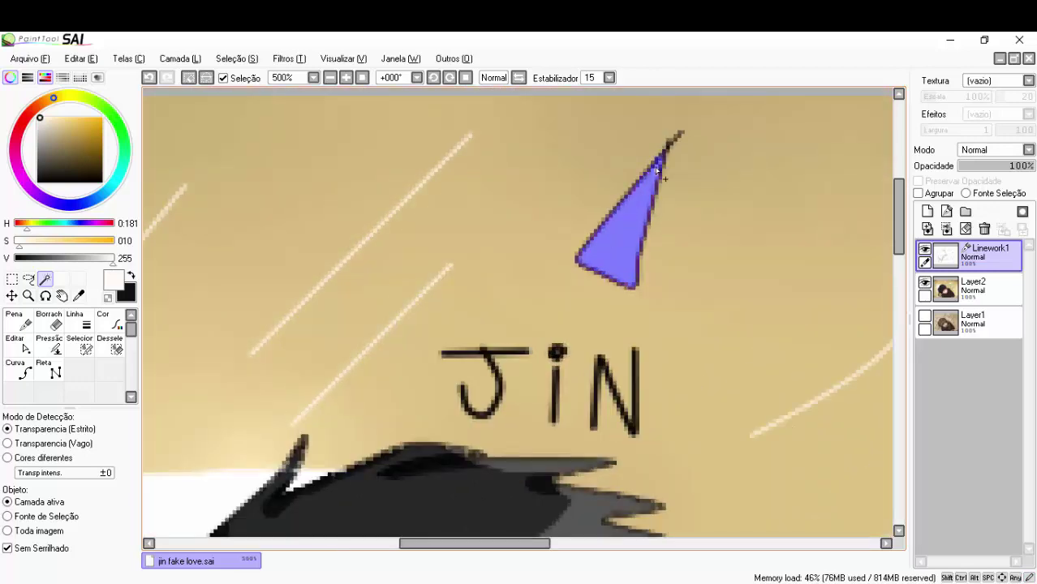
scroll(705, 245, "down", 2)
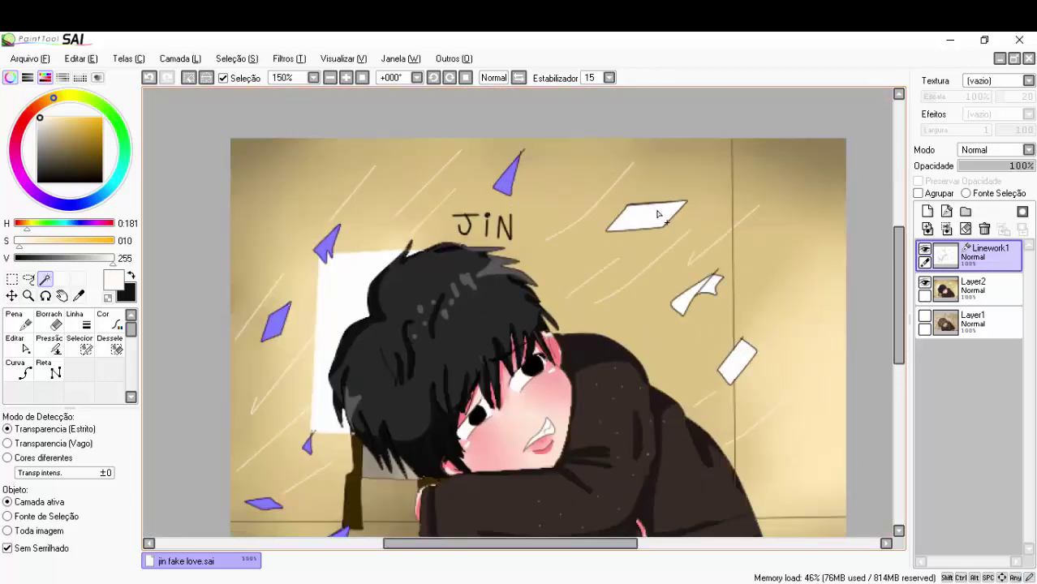
scroll(697, 248, "down", 1)
scroll(697, 247, "up", 1)
scroll(357, 162, "up", 2)
Fill the selected paper shards on Layer2 with the sandy wall colour (H 180, S 102, V 218)
left_click(79, 296)
left_click(973, 288)
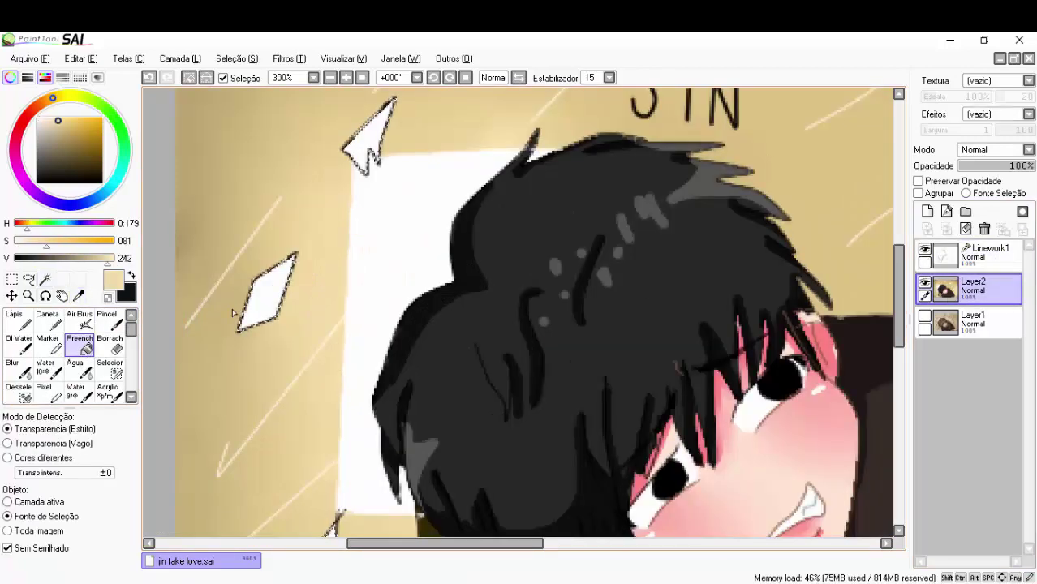
scroll(519, 317, "down", 1)
scroll(519, 317, "up", 1)
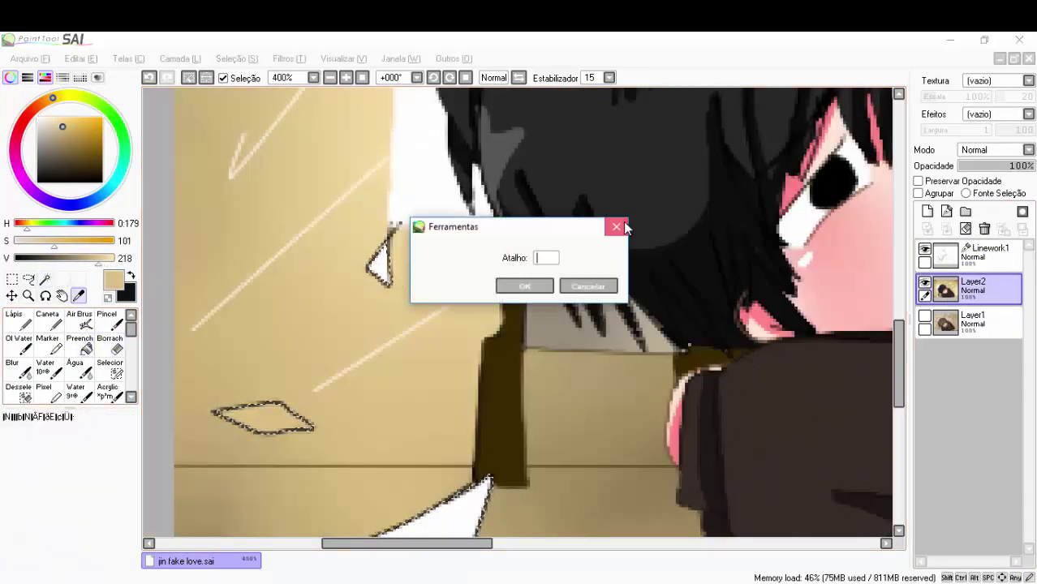
left_click(625, 228)
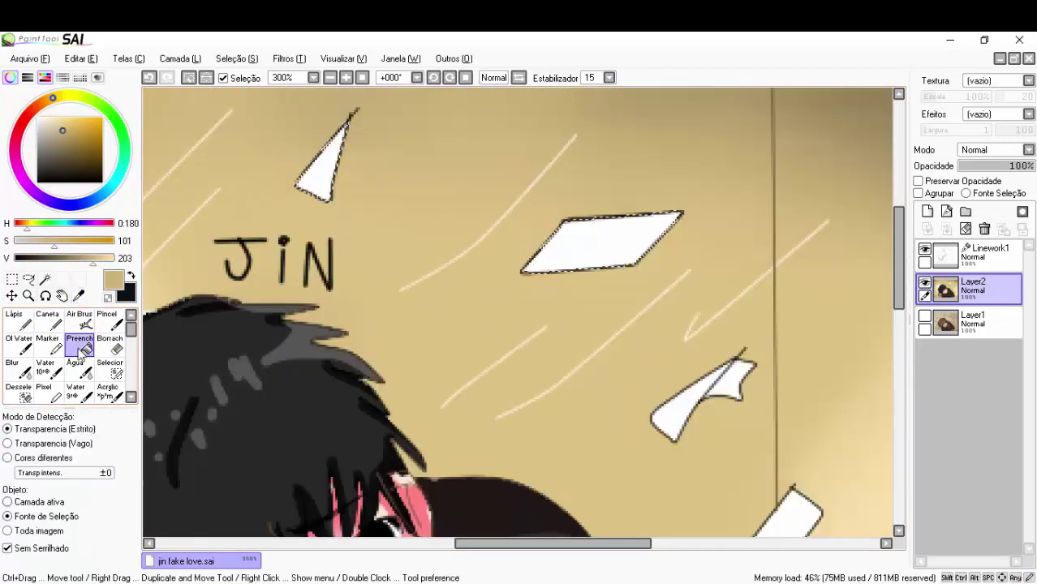
key("ctrl+z")
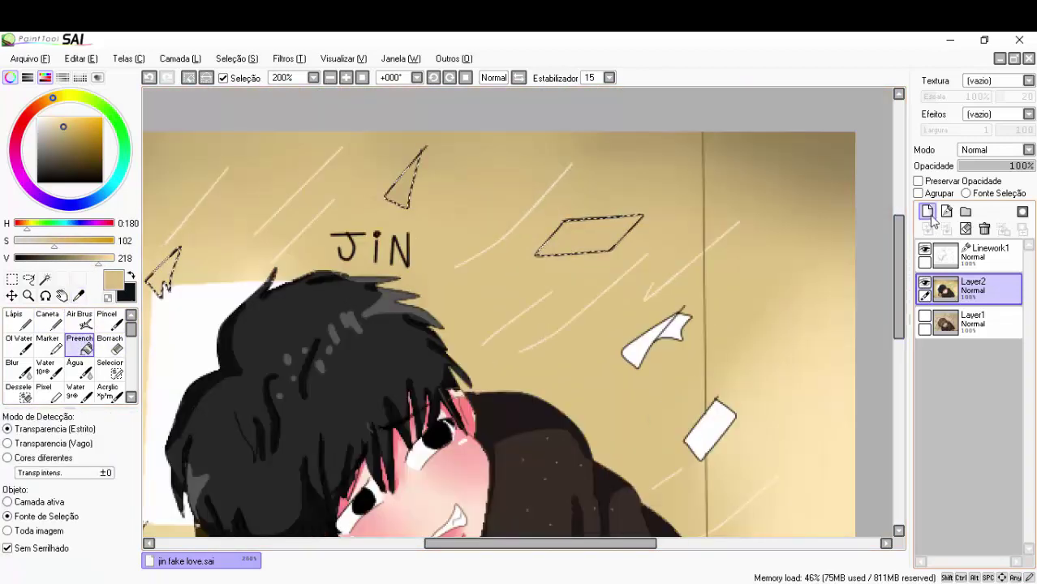
Fill the selected shards with white on a new layer above Layer2 and lower that layer's opacity to 31%
left_click(927, 211)
left_click(37, 118)
left_click(401, 187)
left_click(589, 235)
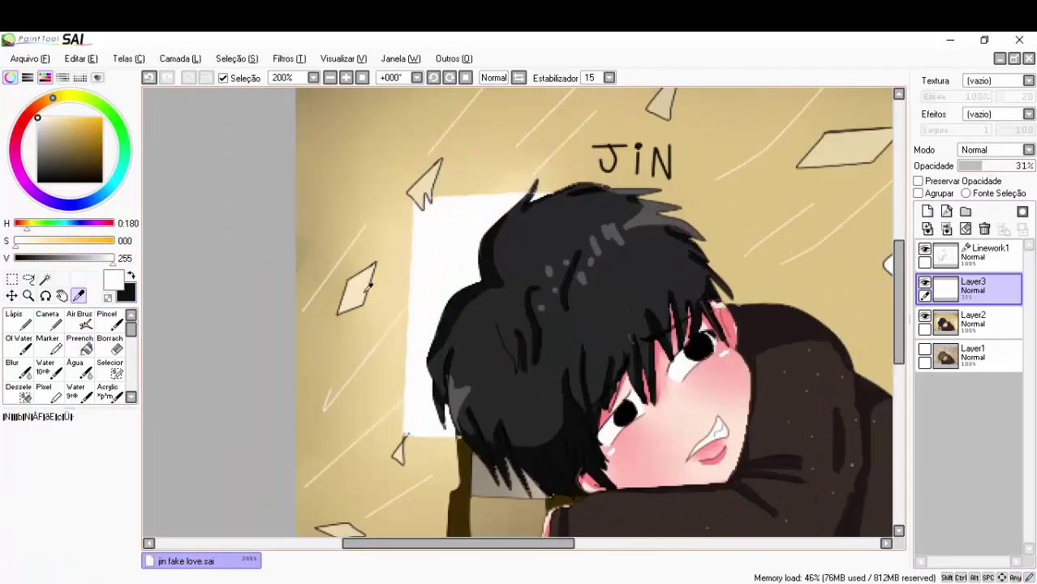
Recolour the outlines of the translucent paper shards on Linework1 to grey (H 180, S 0, V 178)
left_click(496, 479)
left_click(974, 252)
scroll(489, 356, "down", 1)
left_click_drag(413, 429, 489, 356)
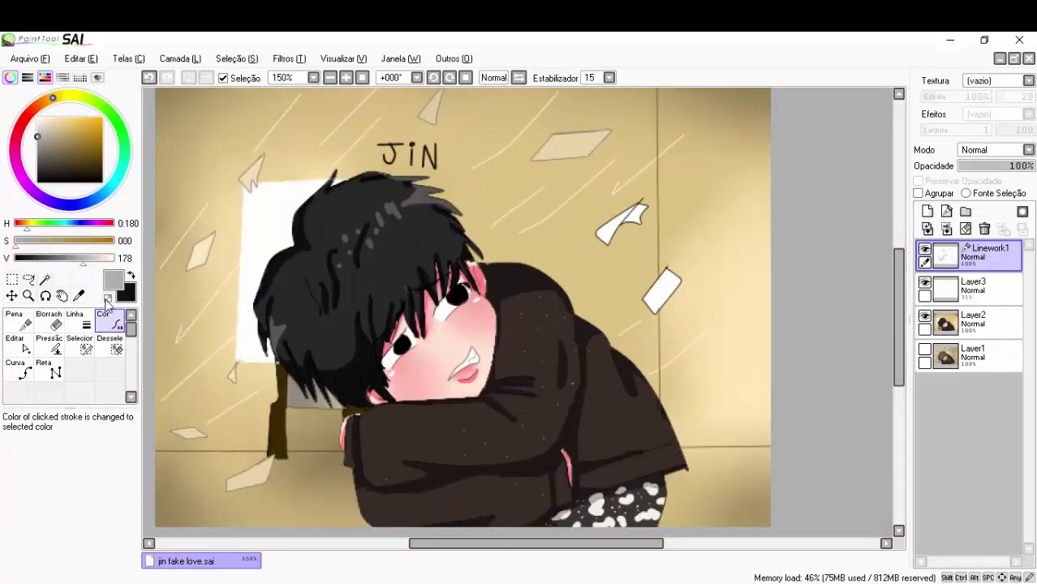
left_click_drag(416, 272, 459, 278)
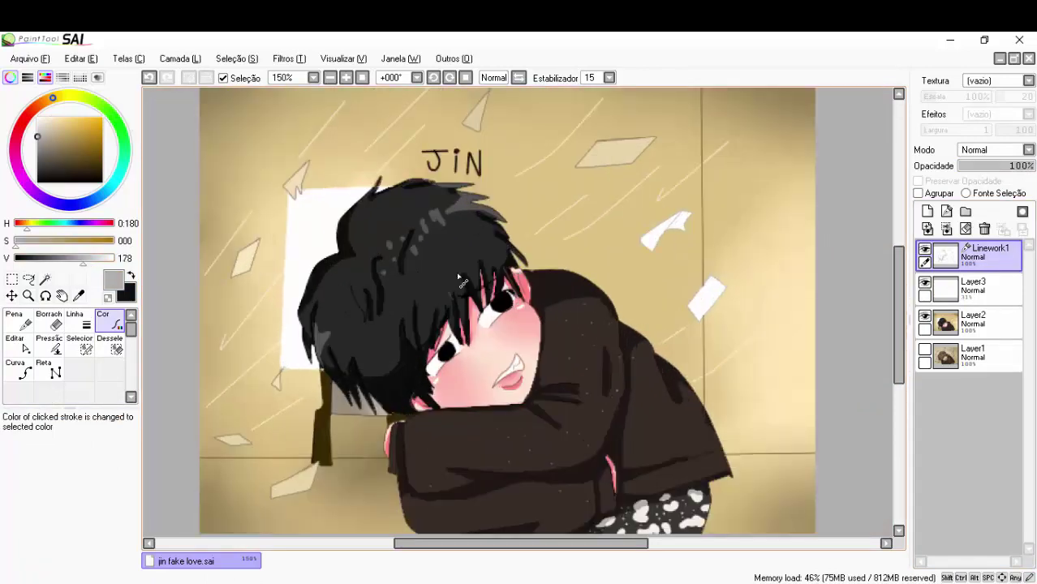
Fill the whole canvas on a new layer above Linework1 with warm yellow (H 192, S 128, V 255) and set its opacity to 18%
left_click(928, 212)
left_click(44, 278)
left_click(646, 274)
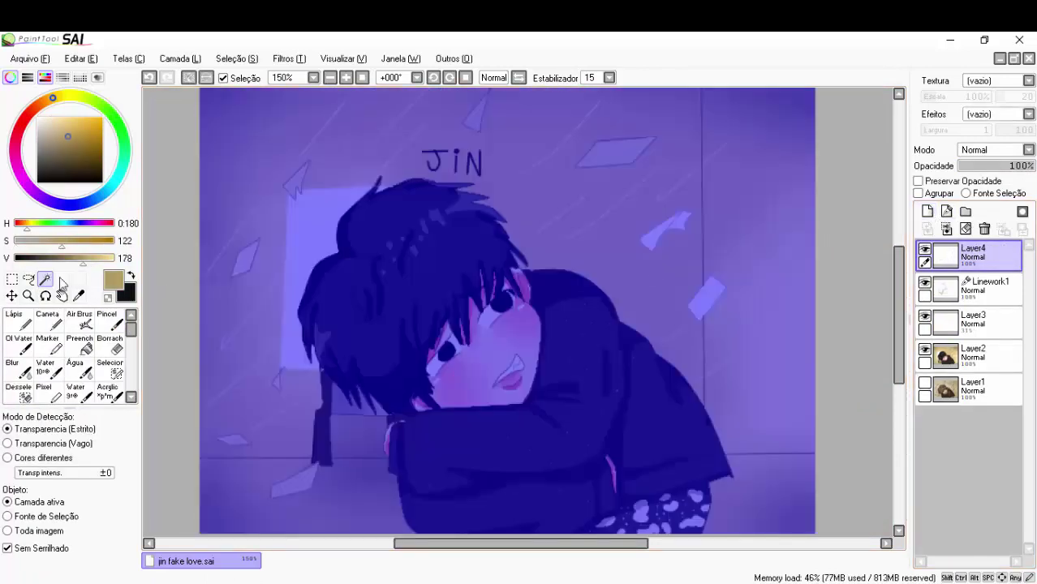
left_click(80, 344)
left_click(64, 241)
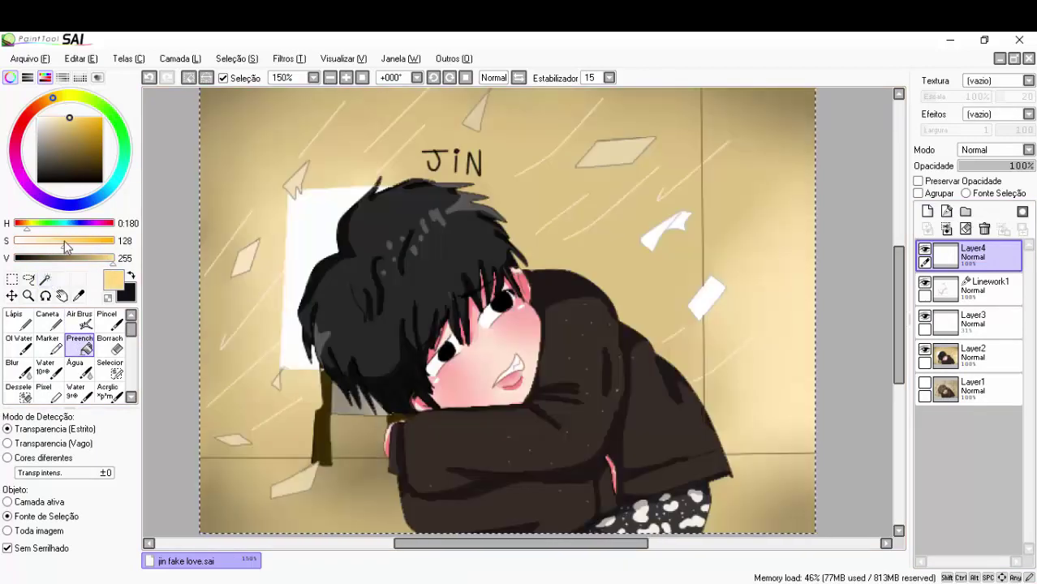
left_click(27, 223)
left_click(795, 180)
mouse_move(986, 166)
left_mouse_down()
mouse_move(983, 179)
mouse_move(970, 180)
mouse_move(972, 170)
left_mouse_up()
Erase the yellow overlay on Layer4 along the shadowed outer edges and fringe of the boy's hair with a size 22 eraser
left_click(110, 344)
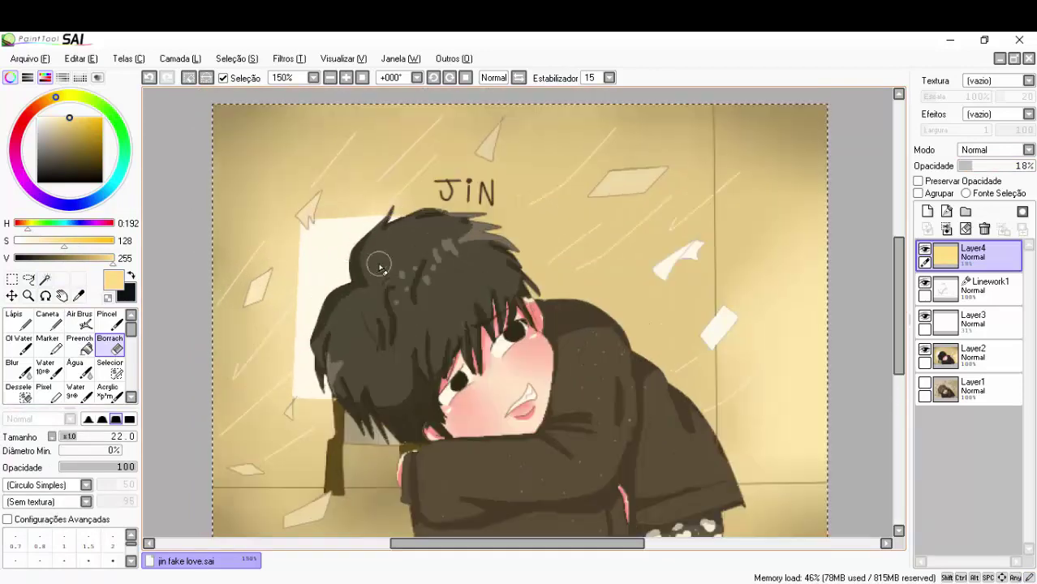
scroll(324, 391, "up", 1)
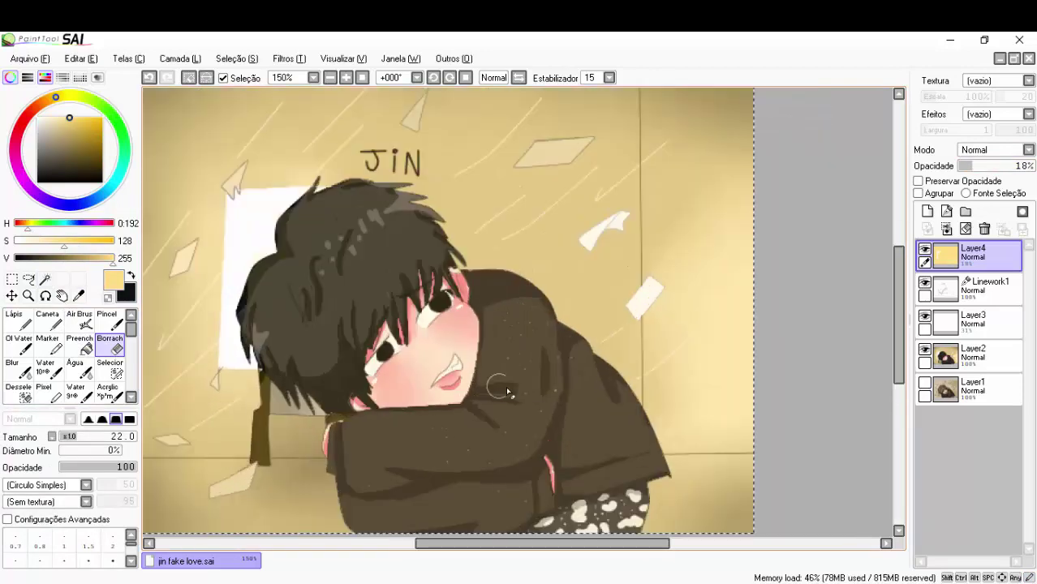
scroll(357, 349, "up", 1)
scroll(379, 319, "down", 1)
mouse_move(381, 318)
left_mouse_down()
mouse_move(386, 407)
mouse_move(351, 423)
left_mouse_up()
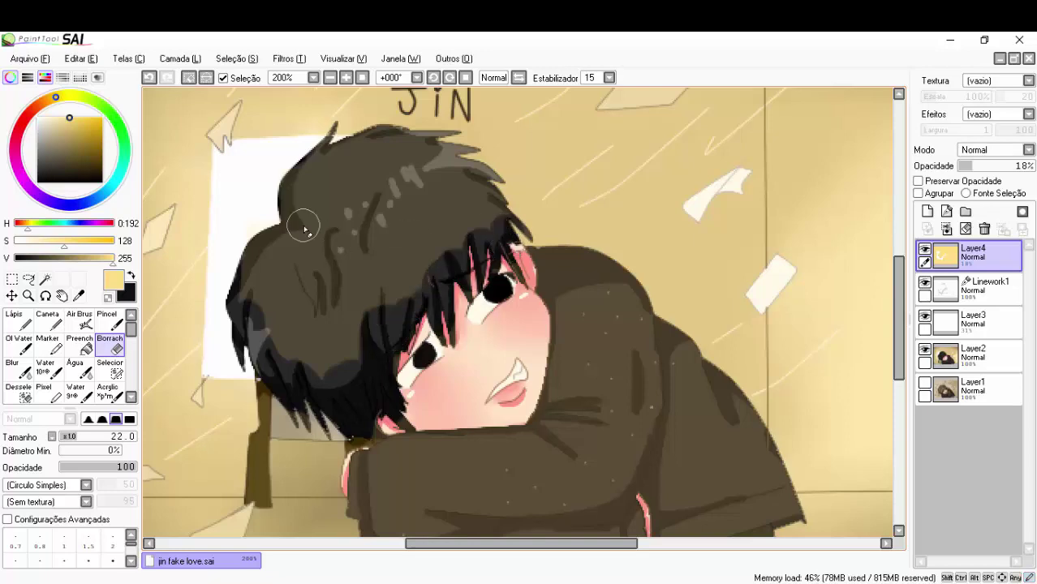
Erase the yellow overlay over the dark folds, shoulder and sleeve shadows of the jacket and over the patterned trousers
scroll(449, 425, "down", 1)
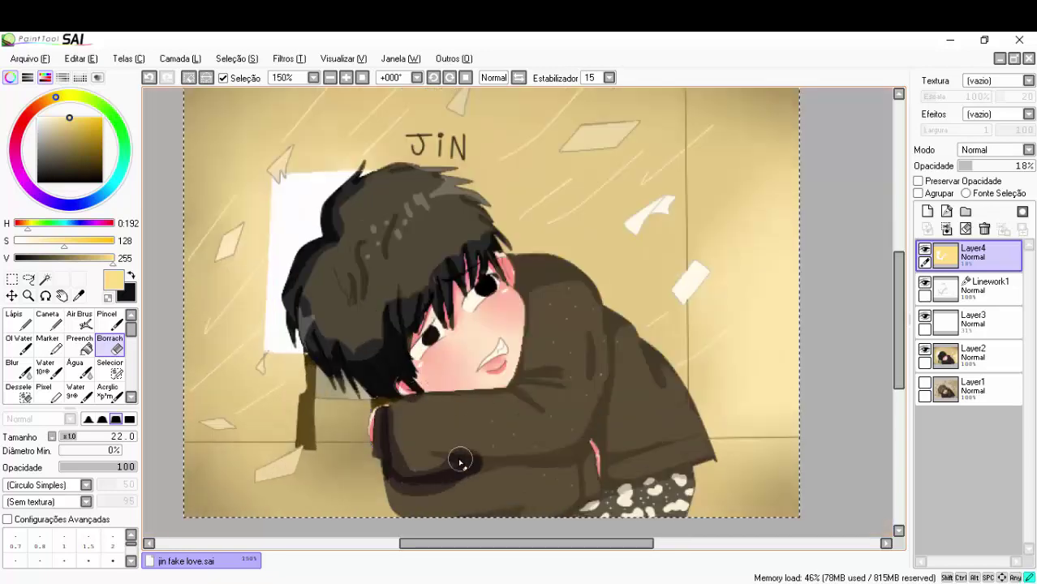
scroll(600, 445, "down", 1)
mouse_move(486, 371)
left_mouse_down()
mouse_move(513, 357)
mouse_move(539, 252)
left_mouse_up()
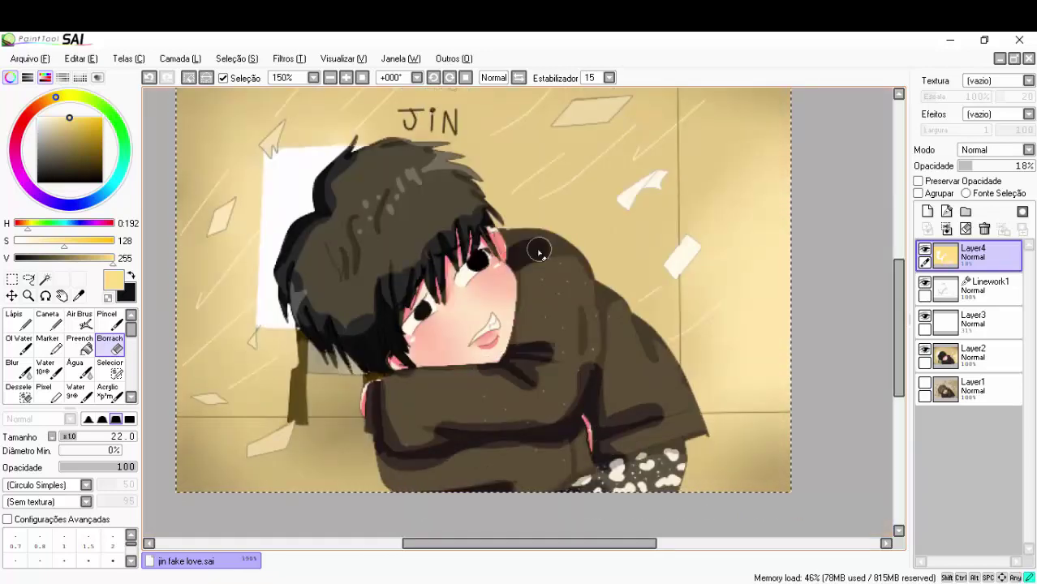
left_click_drag(605, 300, 628, 339)
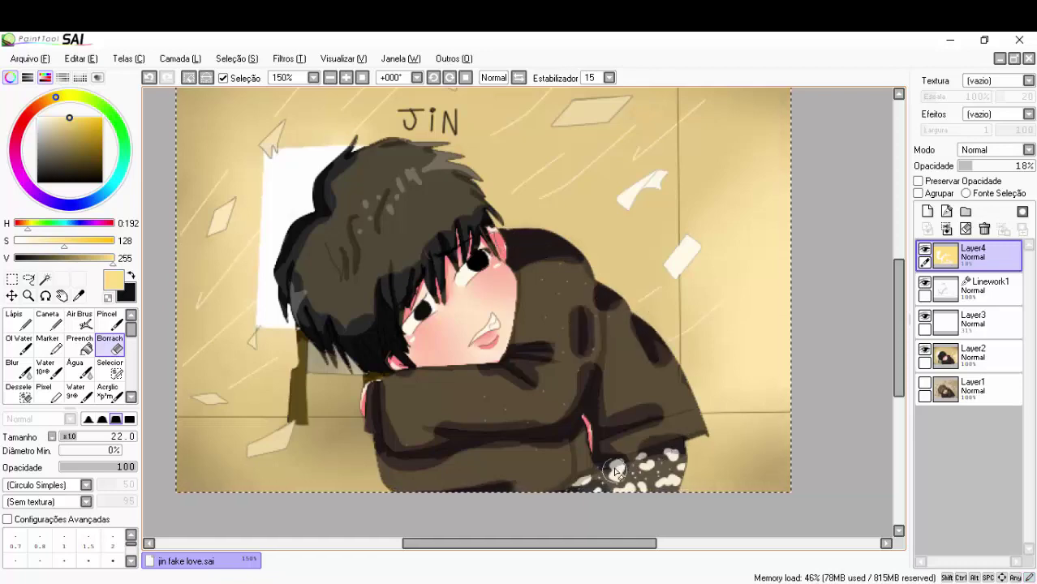
Soften the erased overlay edges across the hair, jacket and trousers with the Blur brush at size 36
left_click(12, 367)
scroll(429, 274, "up", 3)
scroll(357, 292, "down", 3)
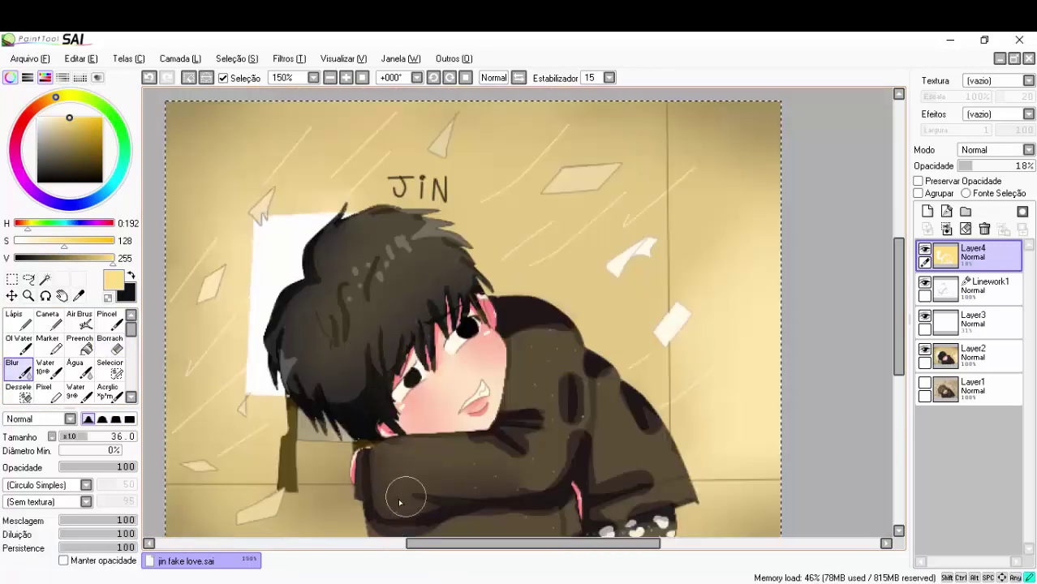
scroll(572, 475, "down", 3)
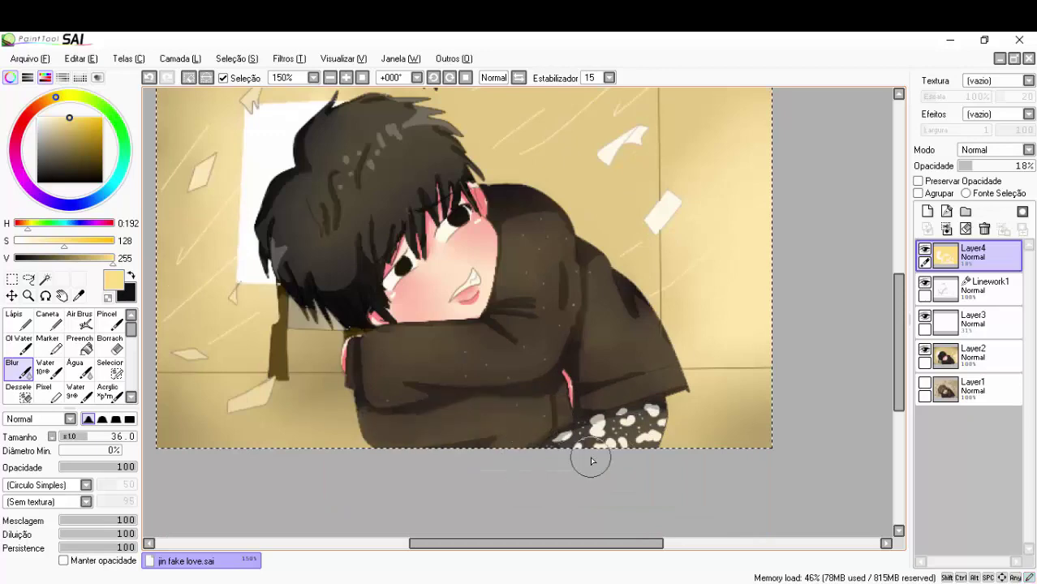
scroll(591, 461, "up", 1)
scroll(370, 366, "down", 2)
scroll(414, 403, "up", 1)
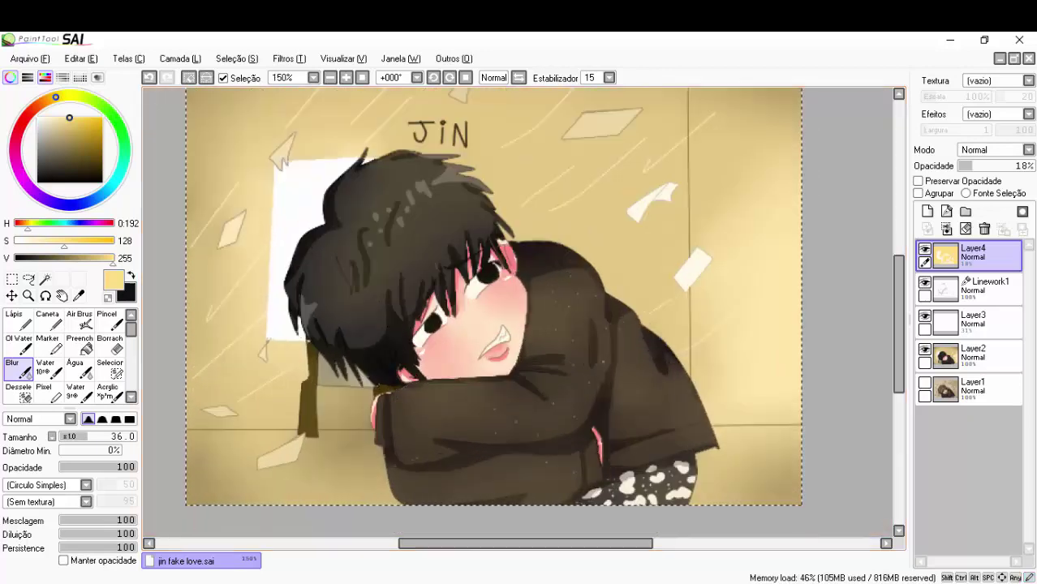
Sign the drawing in black on Linework1 with the 0.7 pen, beside the jacket hem near the canvas's lower-right corner
left_click(974, 286)
left_click(13, 320)
scroll(447, 372, "down", 2)
scroll(446, 371, "up", 4)
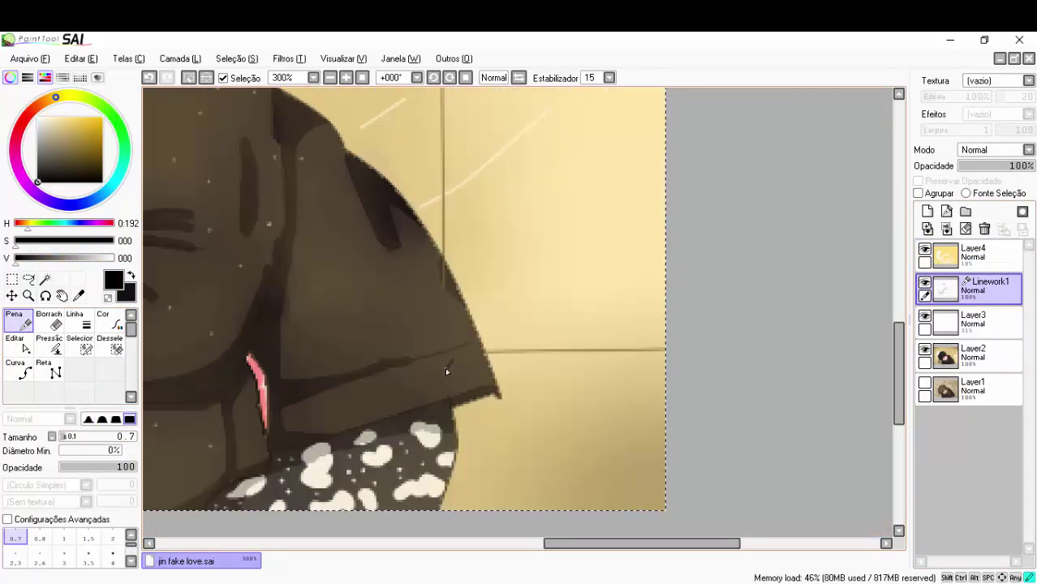
left_click_drag(359, 493, 475, 402)
scroll(475, 402, "up", 2)
key("ctrl+z")
scroll(555, 414, "down", 4)
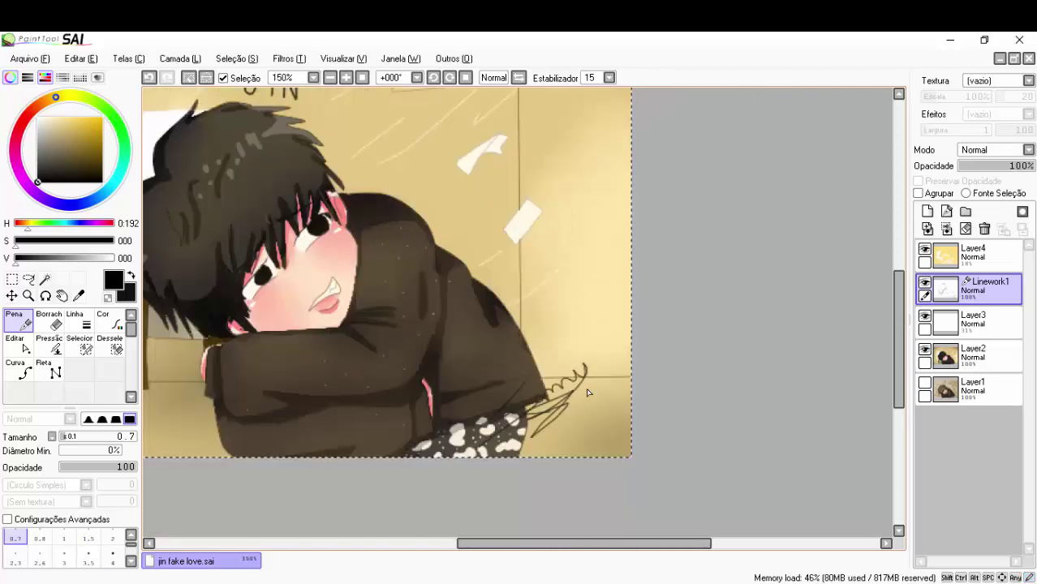
Thicken the signature strokes on Linework1 to size 2 and recolour them white (S 0, V 255)
scroll(588, 307, "up", 3)
scroll(475, 427, "down", 2)
left_click(74, 321)
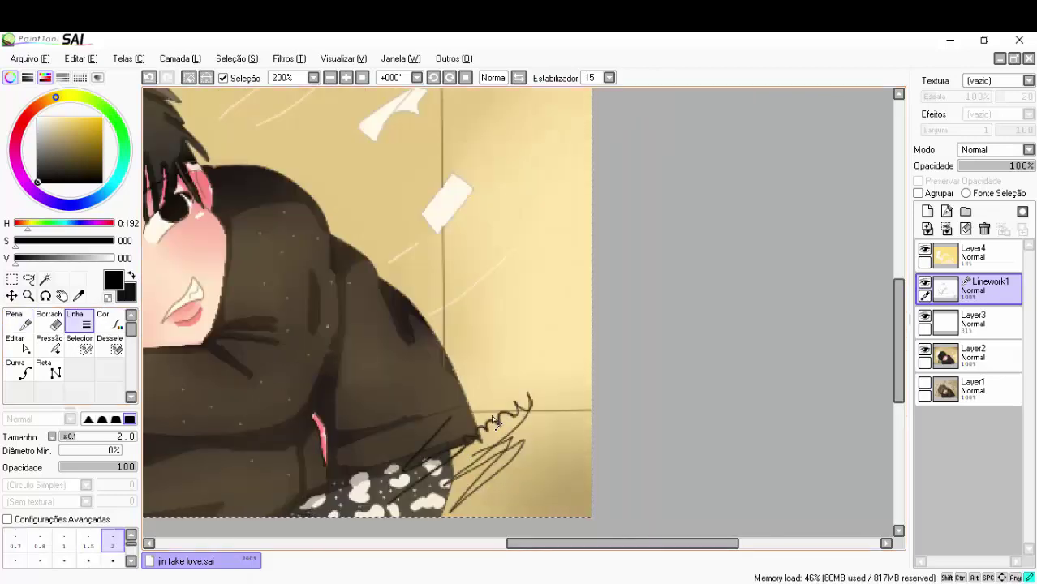
scroll(425, 467, "up", 1)
left_click(103, 320)
mouse_move(399, 423)
left_mouse_down()
mouse_move(469, 420)
mouse_move(511, 461)
left_mouse_up()
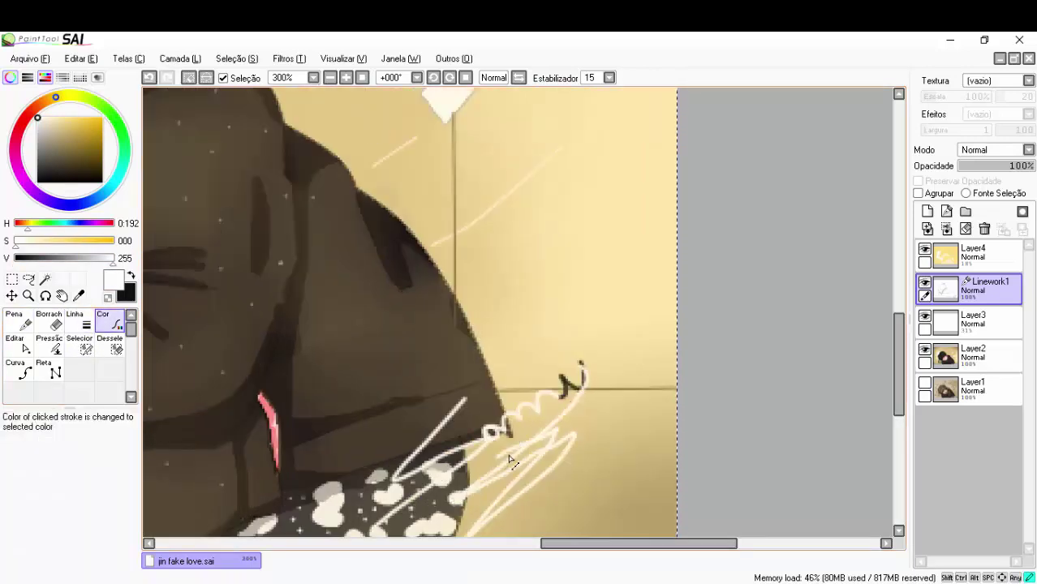
Clear the selection and save a PNG copy of the drawing as jin fake love.png in the Pictures folder
scroll(562, 387, "down", 3)
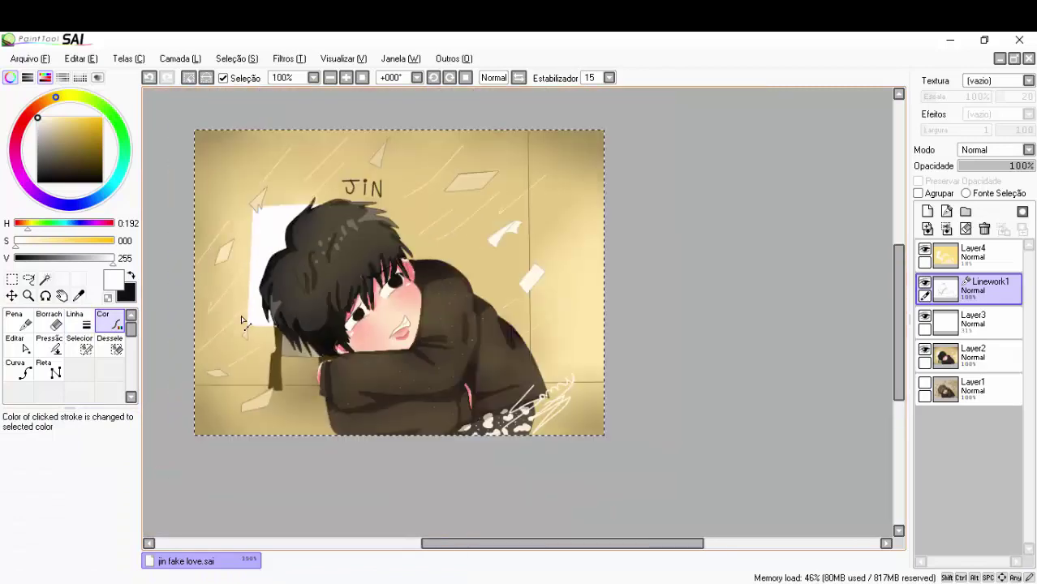
key("ctrl+d")
left_click(30, 59)
left_click(63, 148)
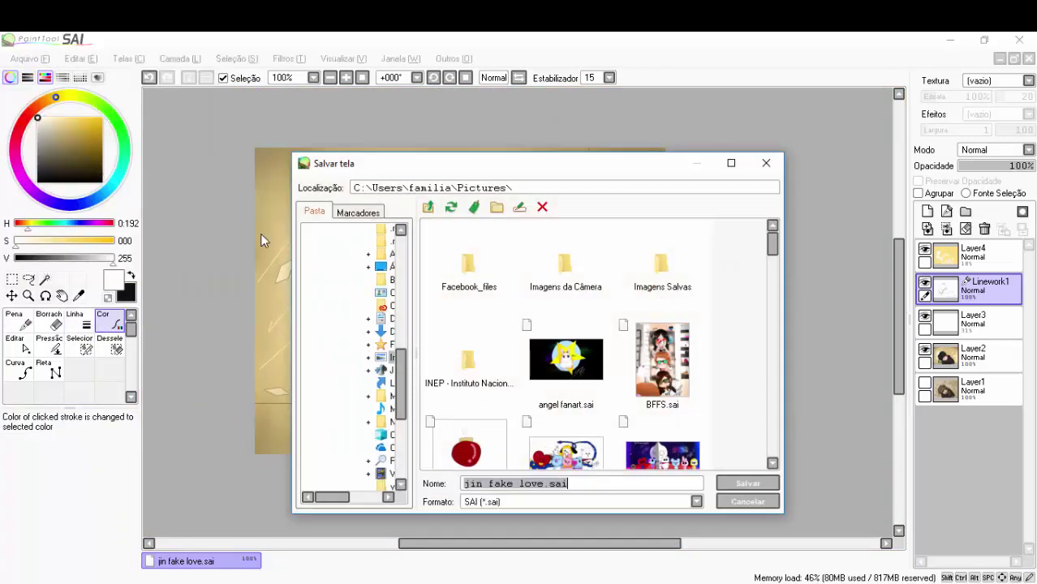
left_click(617, 498)
left_click(487, 565)
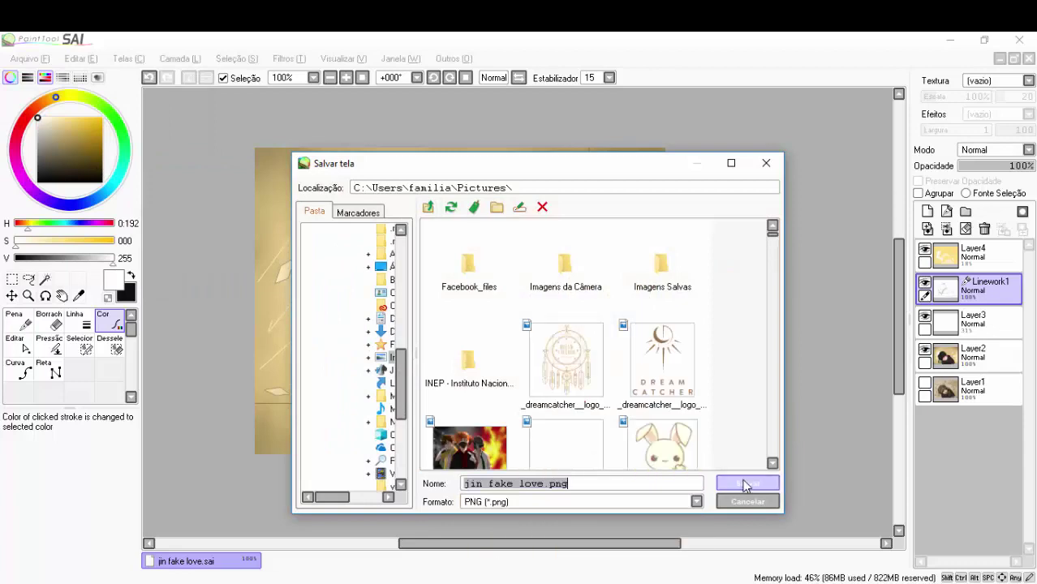
left_click(744, 481)
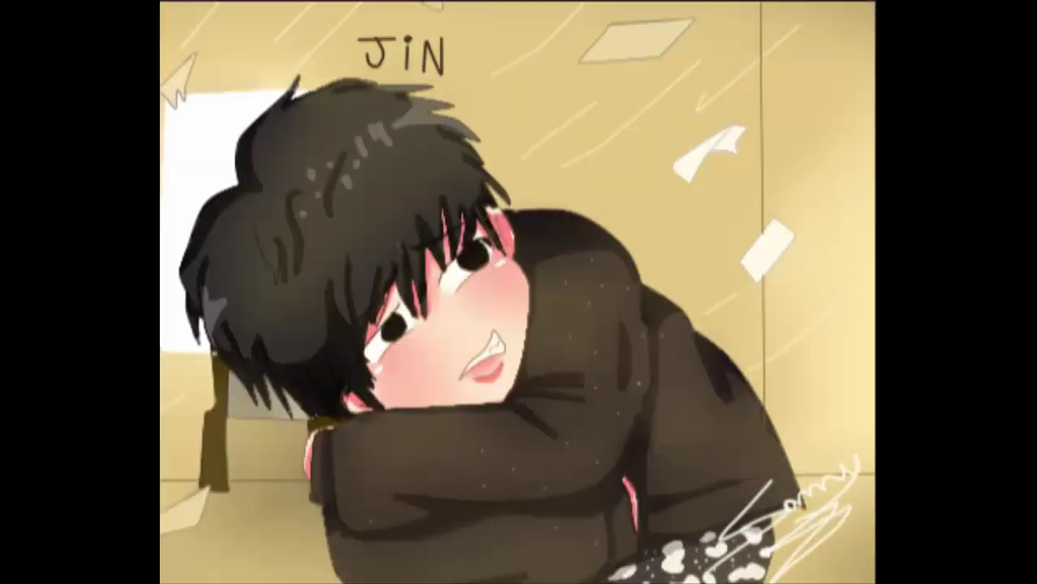